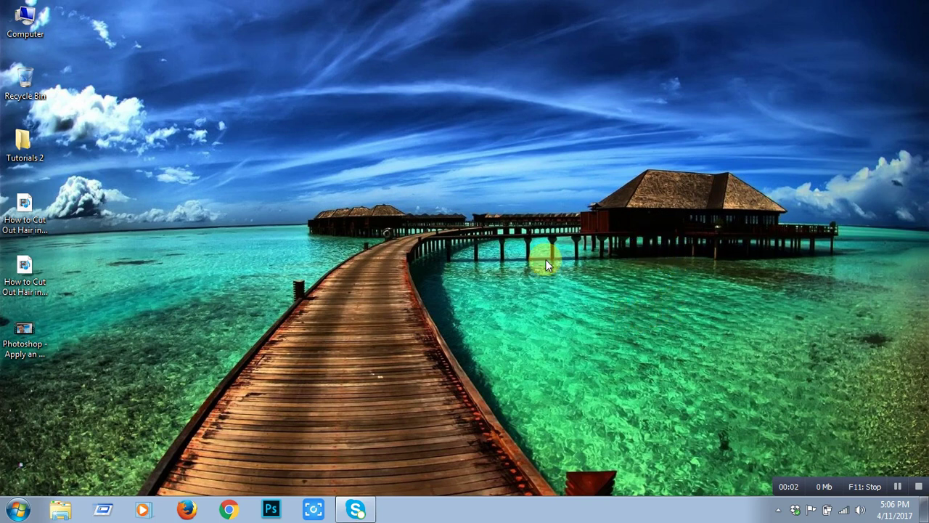
# Launch Photoshop CC 2017 from the Windows taskbar
pyautogui.click(273, 511)
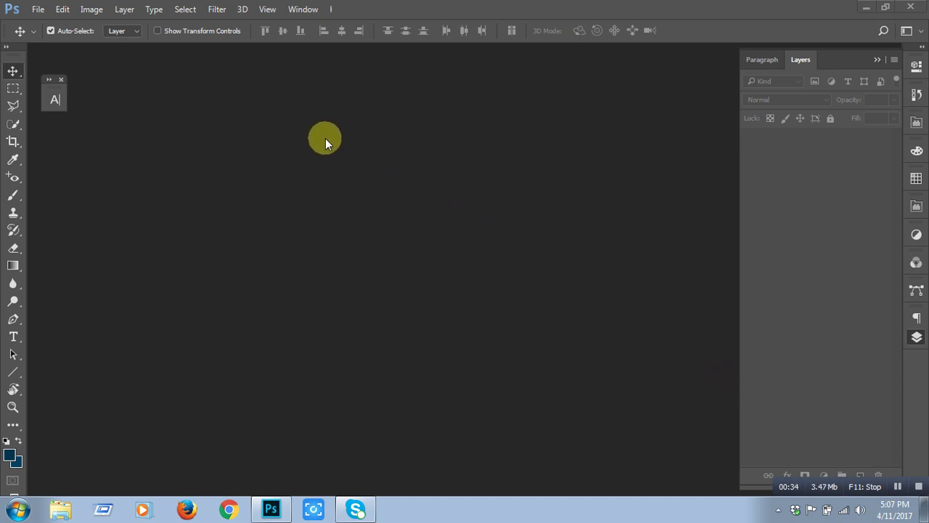
# Create a 3.75 × 2.25 in, 200 ppi, RGB Color document with a white background
pyautogui.click(37, 10)
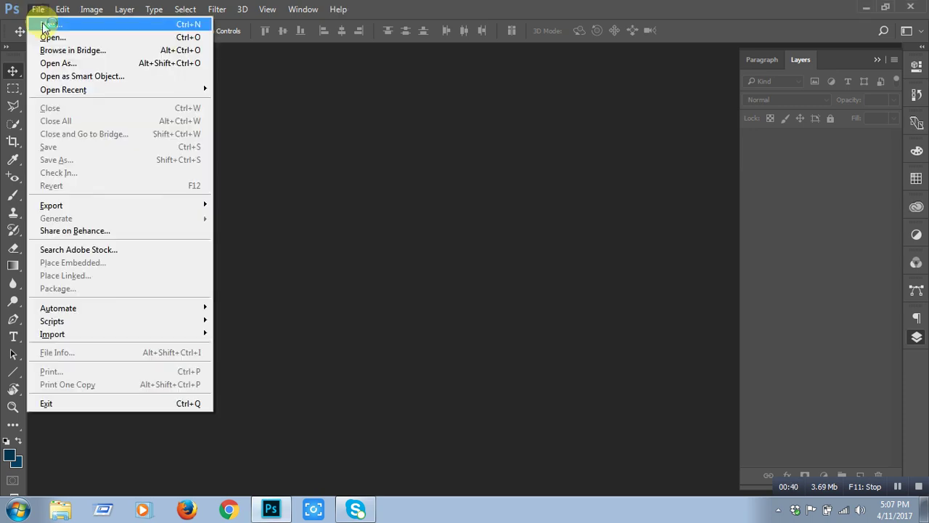
pyautogui.click(80, 26)
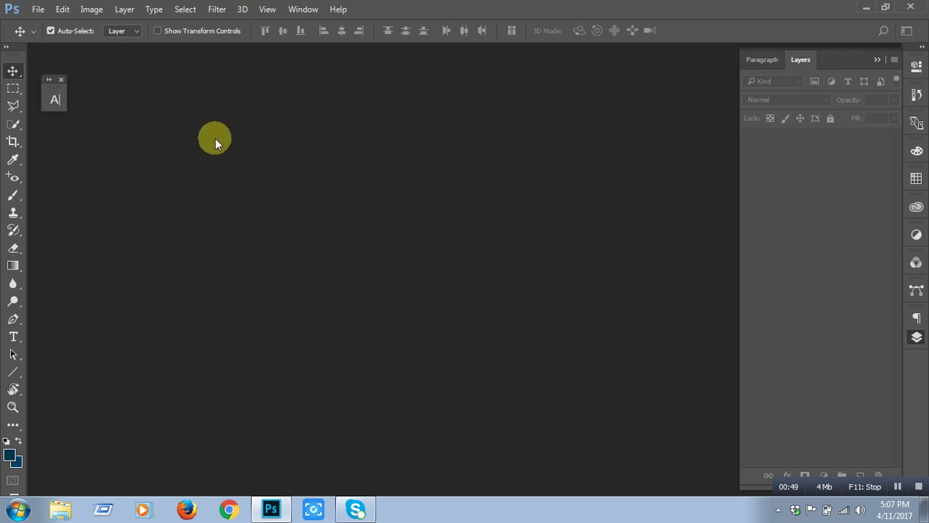
pyautogui.hotkey('ctrl', 'n')
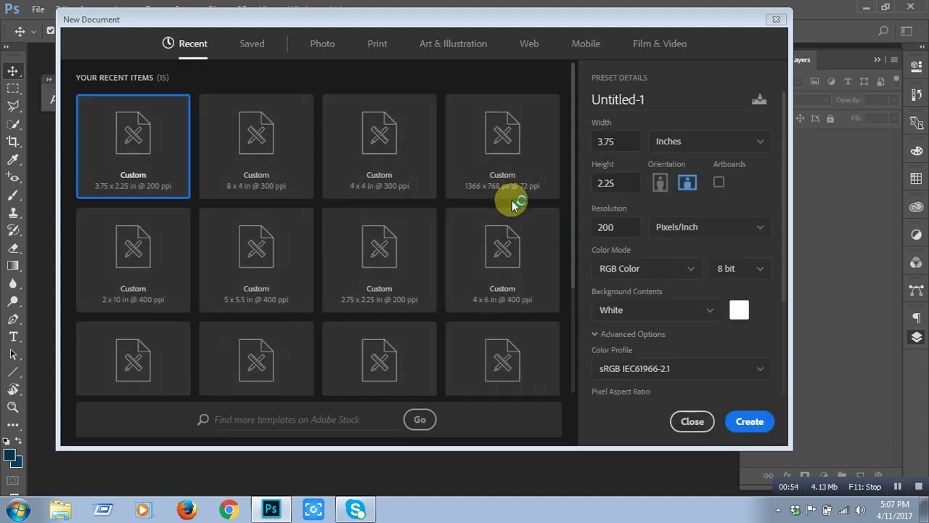
pyautogui.click(636, 157)
pyautogui.click(636, 183)
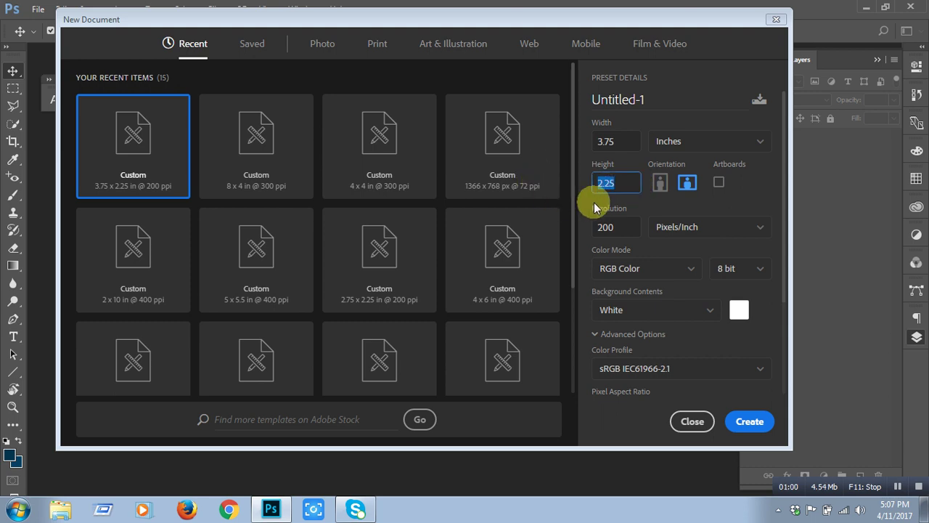
pyautogui.click(588, 226)
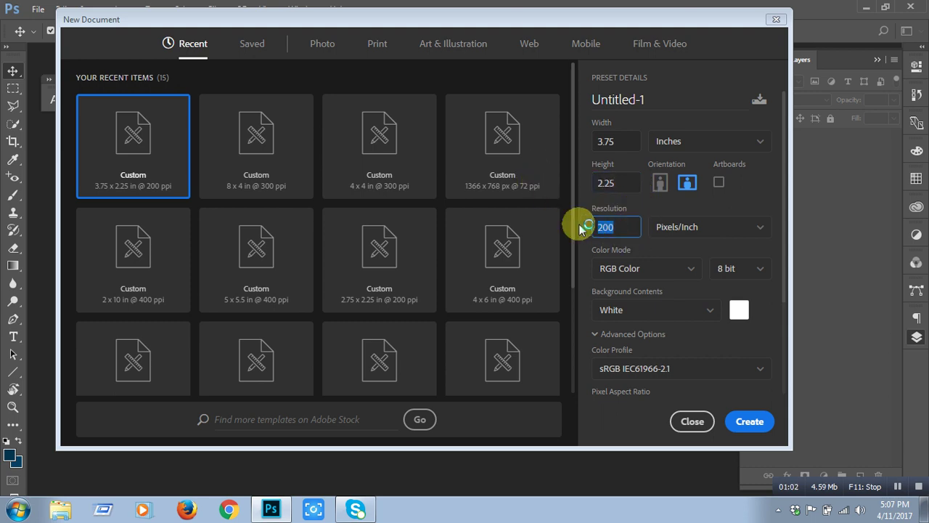
pyautogui.click(645, 217)
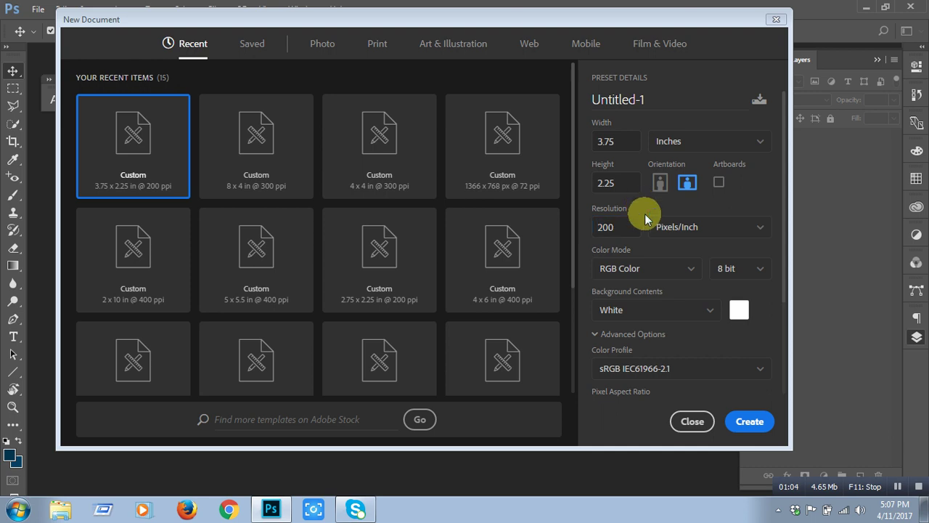
pyautogui.click(648, 270)
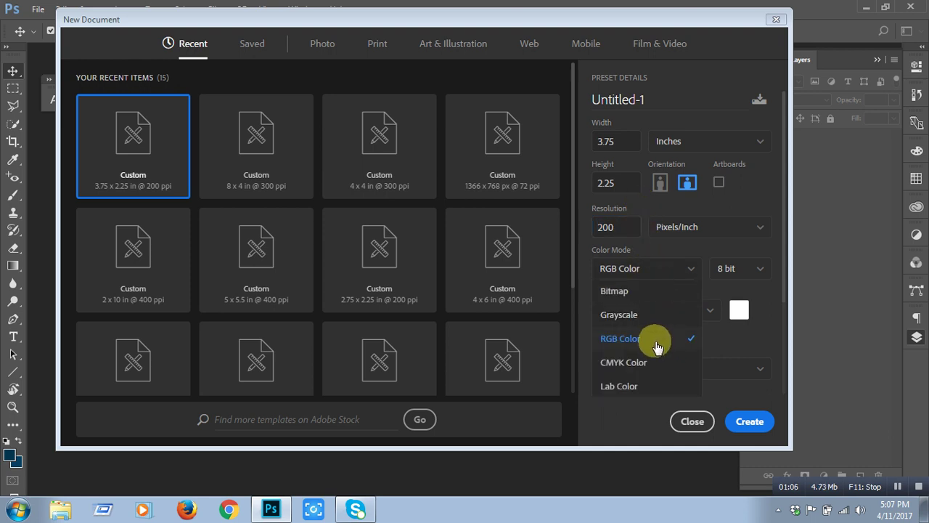
pyautogui.click(658, 341)
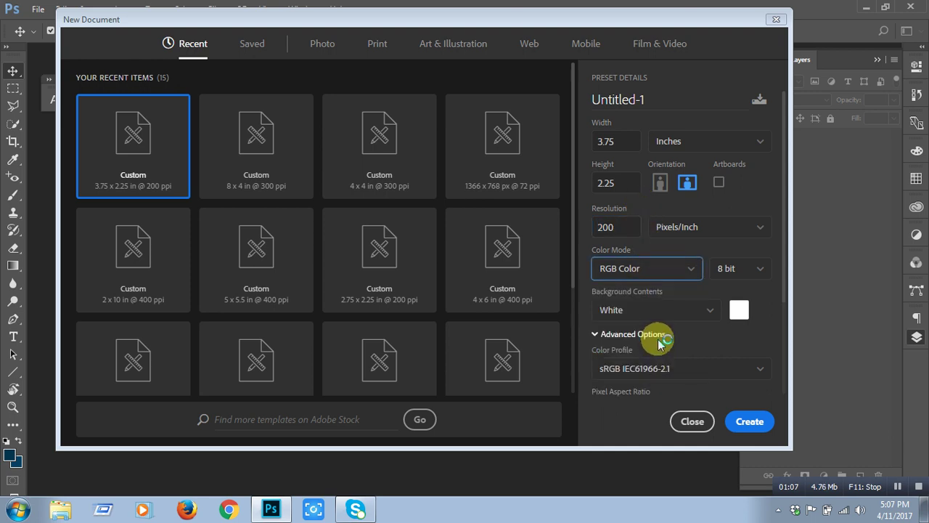
pyautogui.click(739, 425)
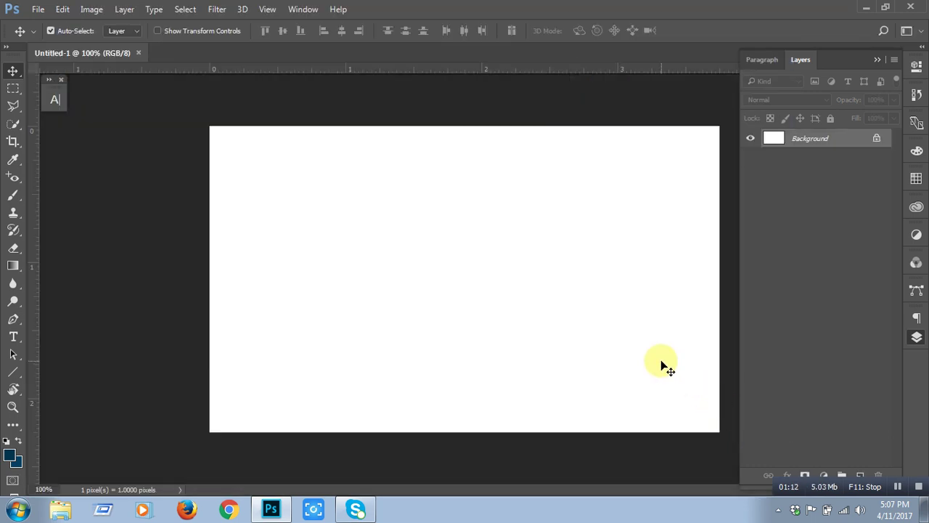
# Unlock the Background as Layer 0 and add top and left guides at 0.125 in and 0.25 in
pyautogui.doubleClick(836, 140)
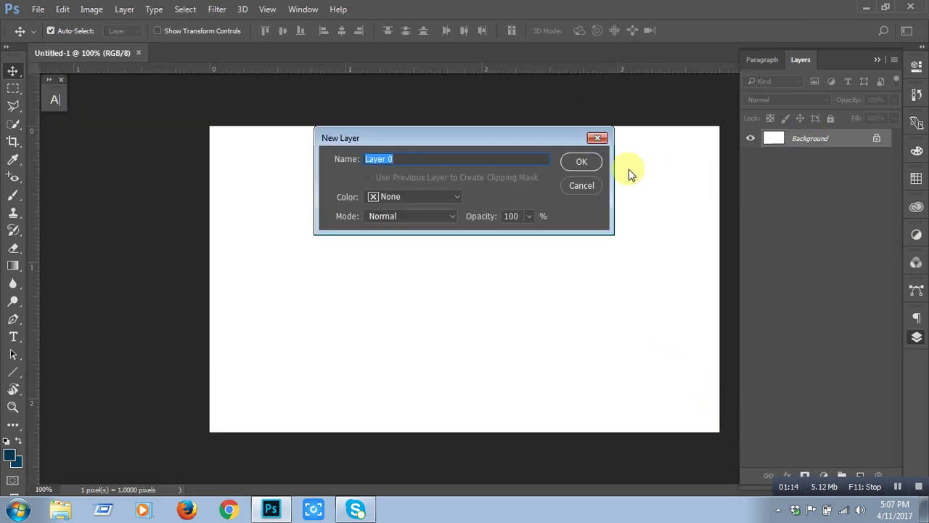
pyautogui.click(582, 163)
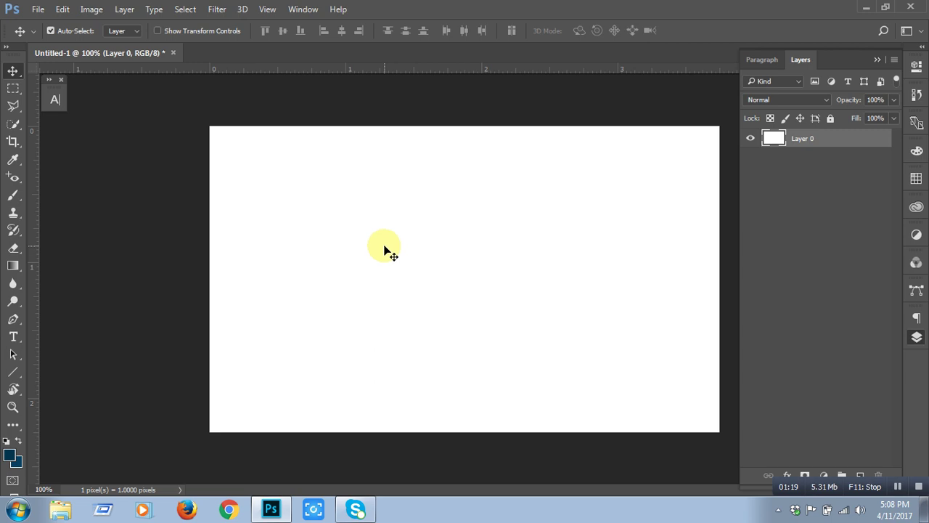
pyautogui.press('m')
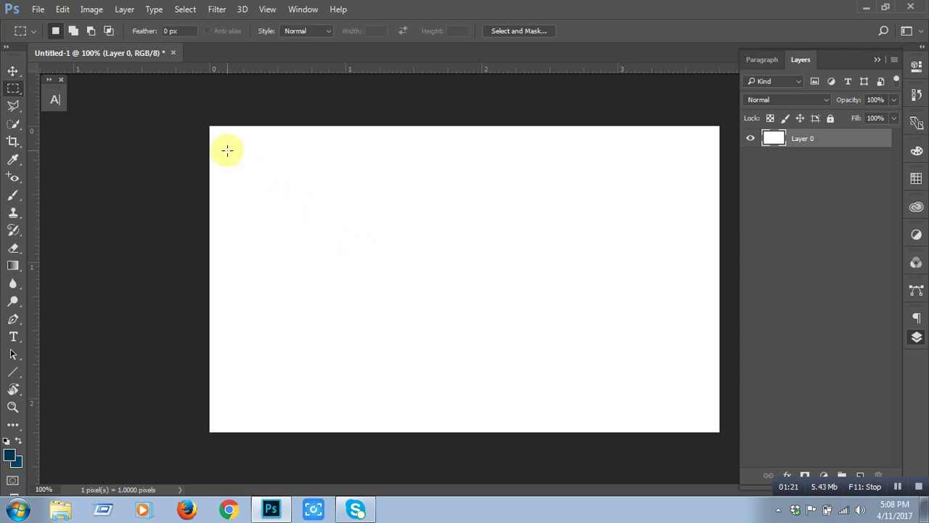
pyautogui.moveTo(206, 121); pyautogui.dragTo(226, 145)
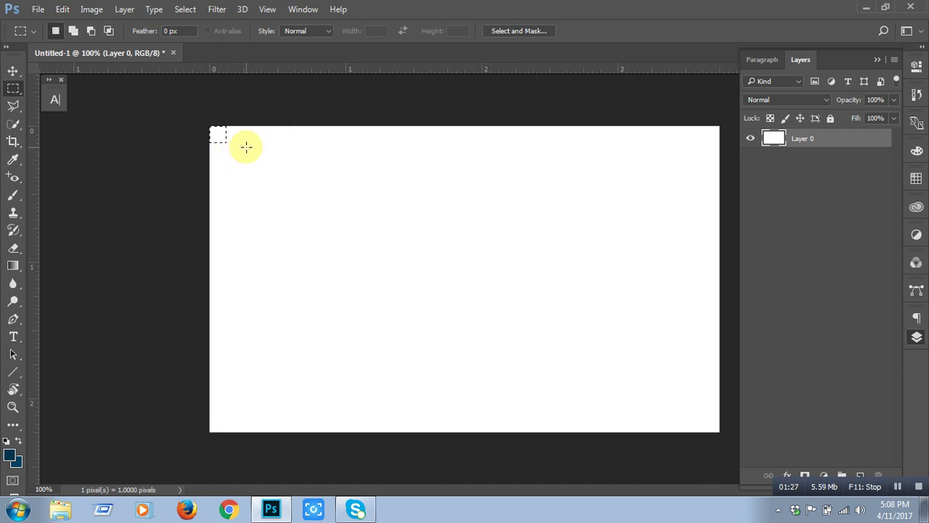
pyautogui.moveTo(255, 70); pyautogui.dragTo(246, 140)
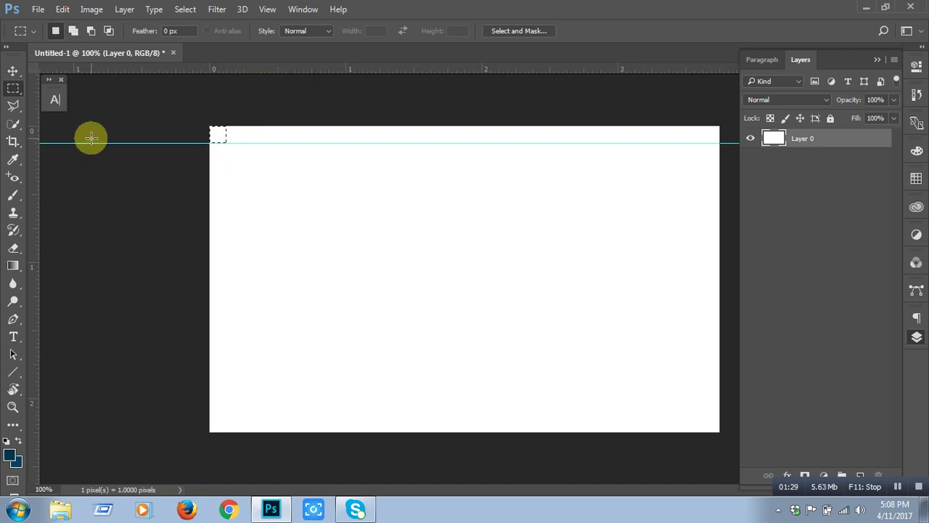
pyautogui.moveTo(38, 127); pyautogui.dragTo(227, 166)
pyautogui.moveTo(217, 135); pyautogui.dragTo(233, 151)
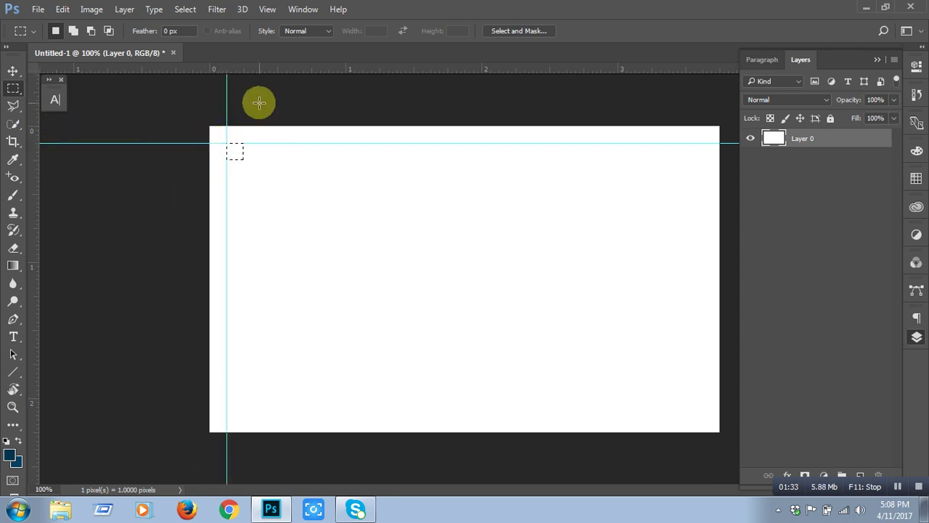
pyautogui.moveTo(261, 71); pyautogui.dragTo(254, 160)
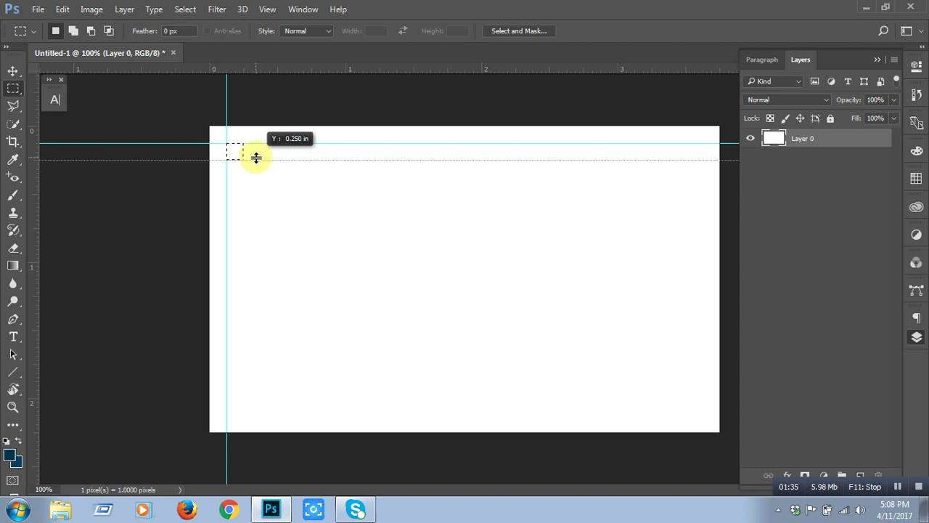
pyautogui.moveTo(33, 156); pyautogui.dragTo(243, 190)
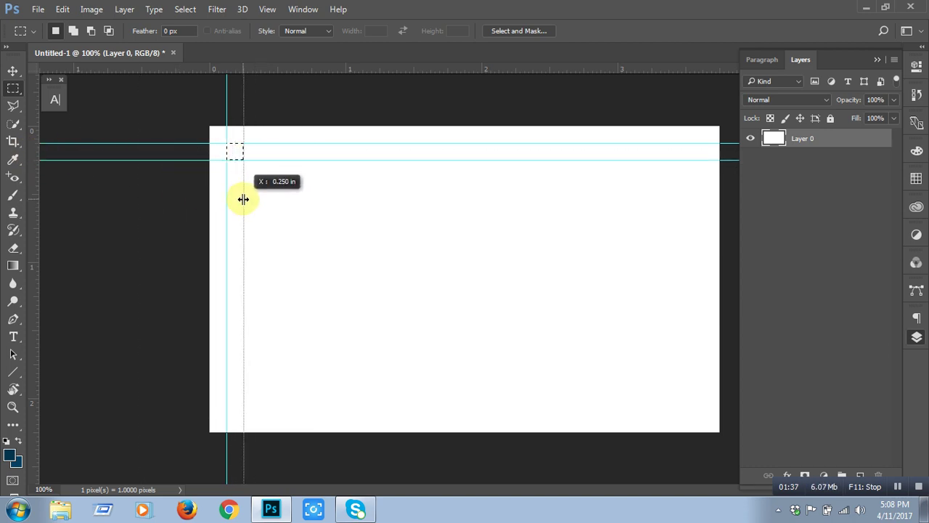
# Add bottom and right guides at 0.125 in and 0.25 in, then drop the spacer selection
pyautogui.moveTo(239, 153); pyautogui.dragTo(712, 415)
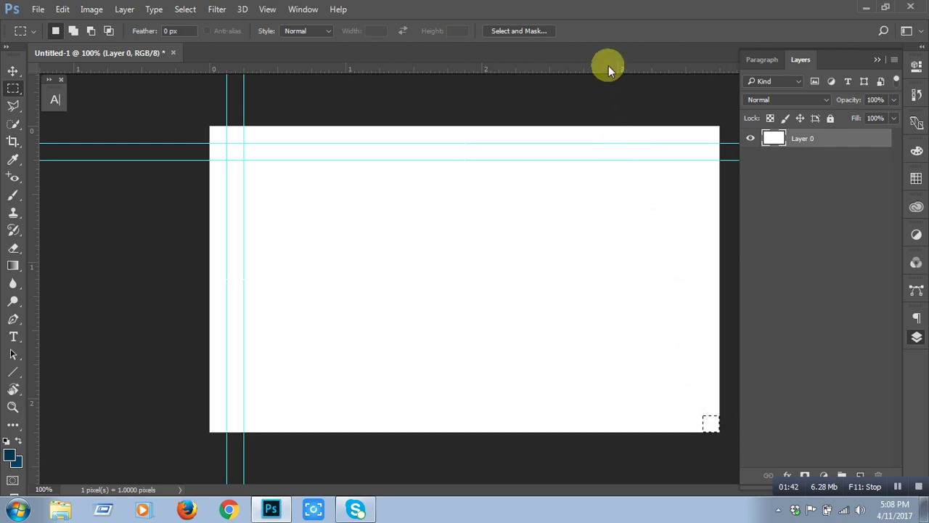
pyautogui.moveTo(606, 69)
pyautogui.mouseDown()
pyautogui.moveTo(615, 322)
pyautogui.moveTo(637, 416)
pyautogui.mouseUp()
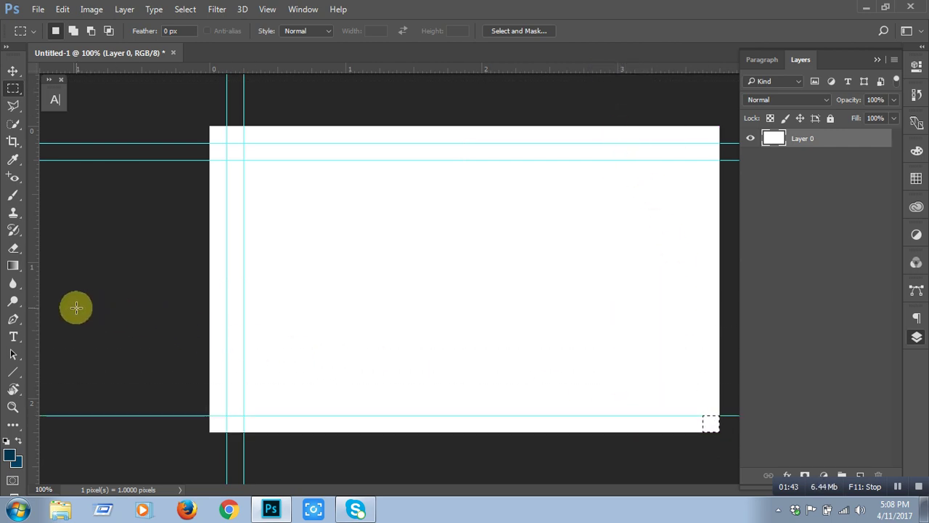
pyautogui.moveTo(32, 312)
pyautogui.mouseDown()
pyautogui.moveTo(703, 413)
pyautogui.moveTo(706, 424)
pyautogui.moveTo(697, 415)
pyautogui.mouseUp()
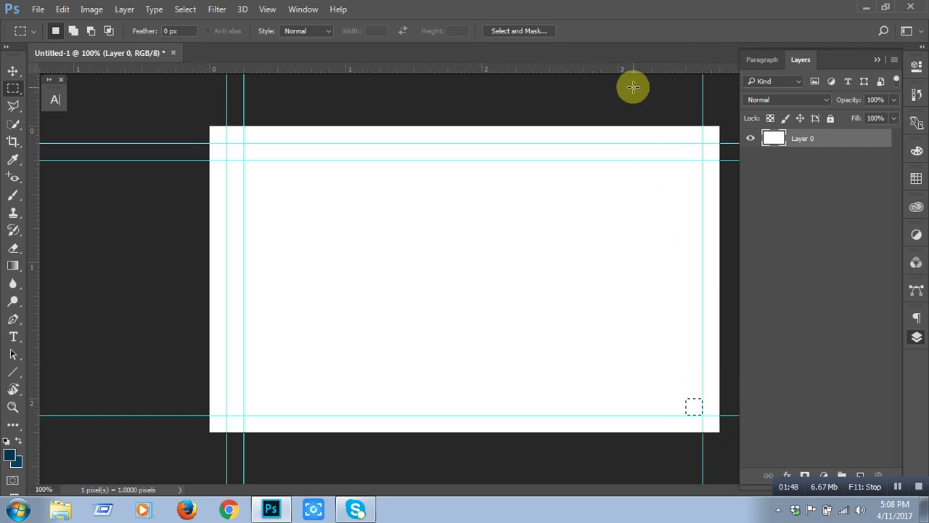
pyautogui.moveTo(617, 71); pyautogui.dragTo(585, 398)
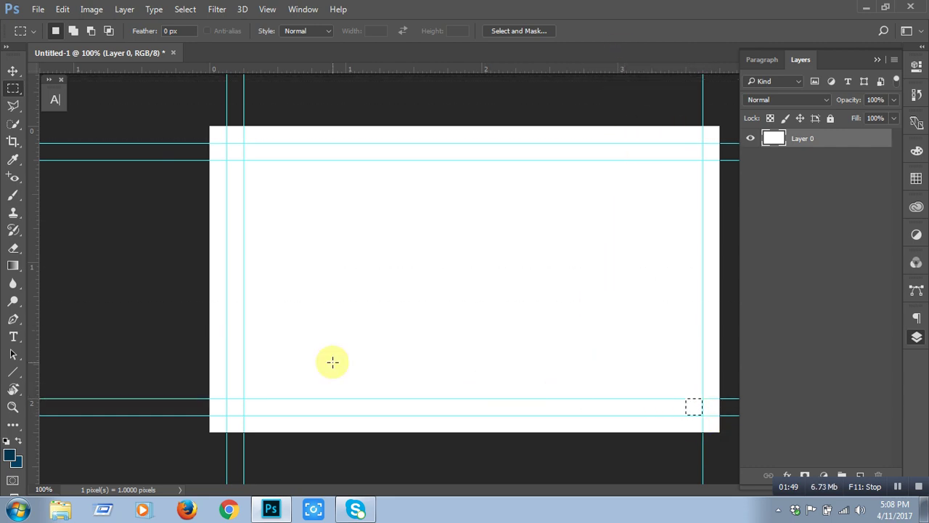
pyautogui.moveTo(32, 339)
pyautogui.mouseDown()
pyautogui.moveTo(614, 321)
pyautogui.moveTo(686, 328)
pyautogui.mouseUp()
pyautogui.click(556, 316)
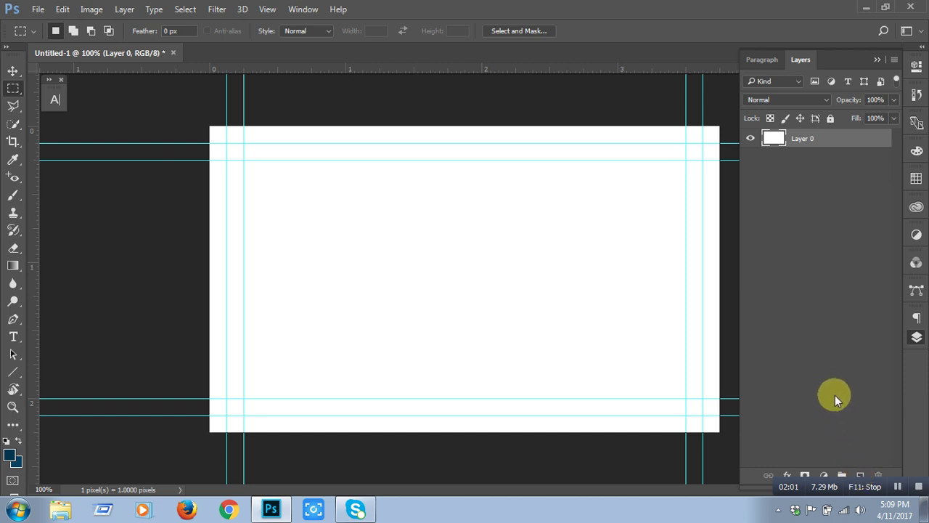
# Add an empty Layer 1 and select the standard Pen tool
pyautogui.click(861, 474)
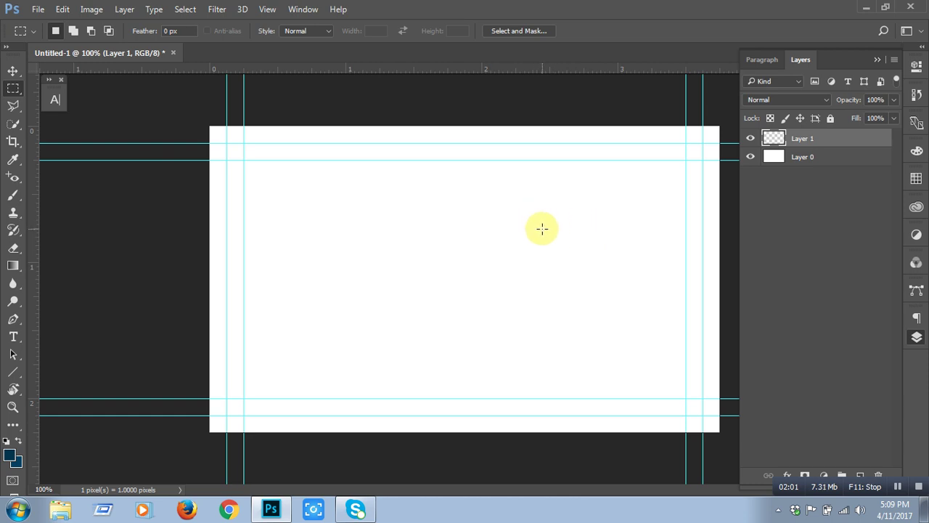
pyautogui.press('p')
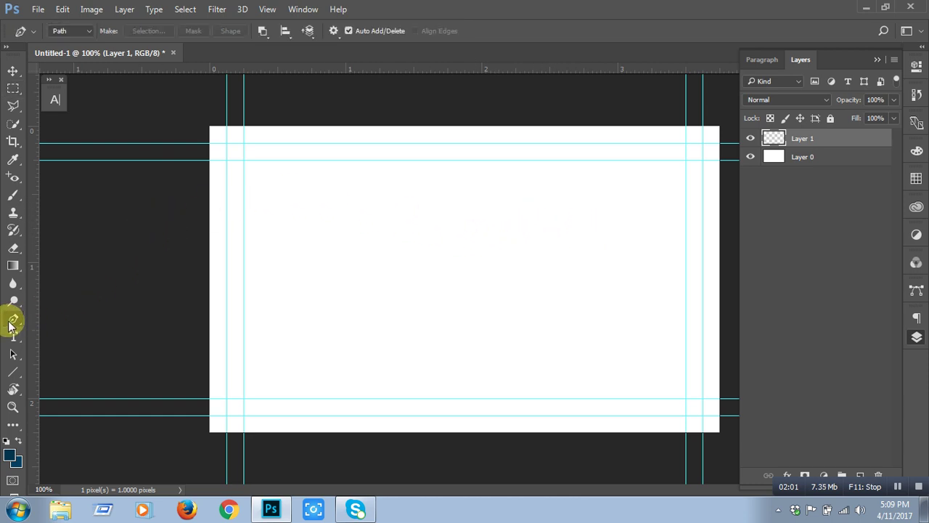
pyautogui.rightClick(18, 319)
pyautogui.click(80, 321)
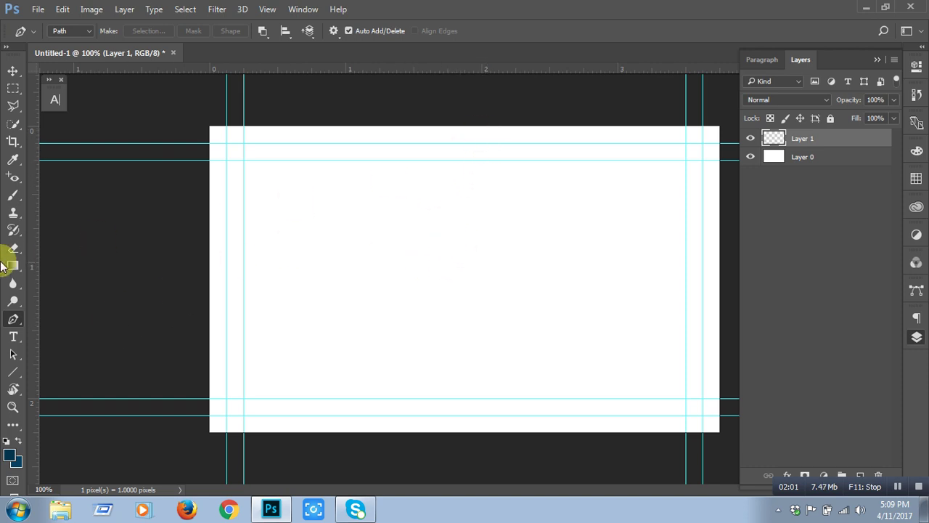
# Add vertical and horizontal centre guides and place the first path point on the top edge
pyautogui.moveTo(35, 266); pyautogui.dragTo(463, 294)
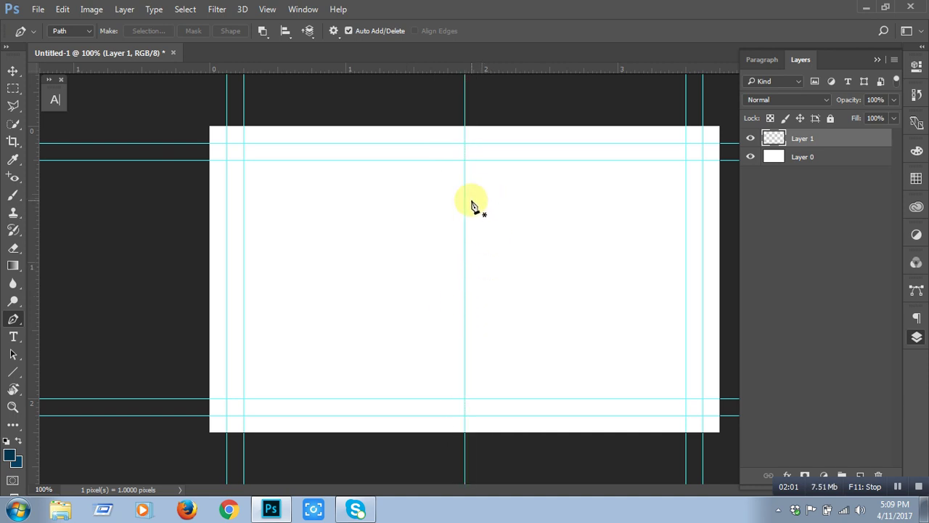
pyautogui.moveTo(492, 71); pyautogui.dragTo(516, 279)
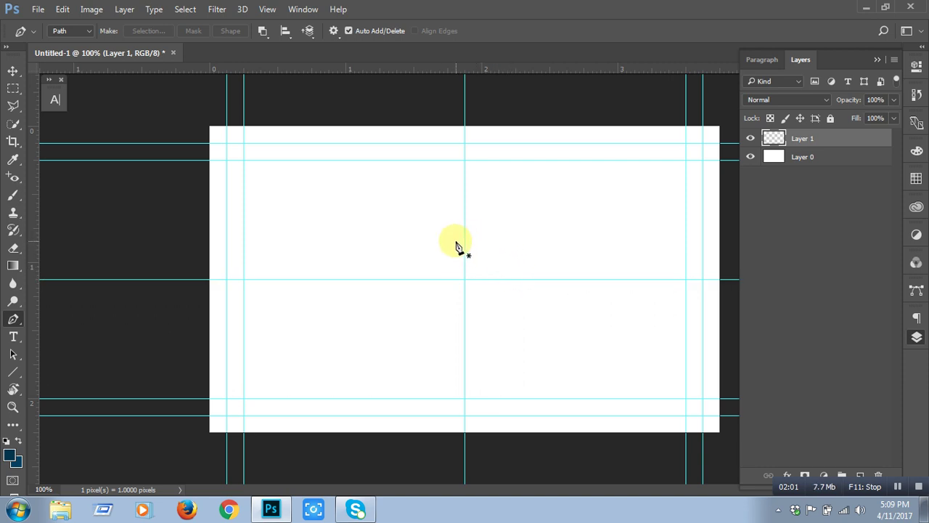
pyautogui.click(465, 126)
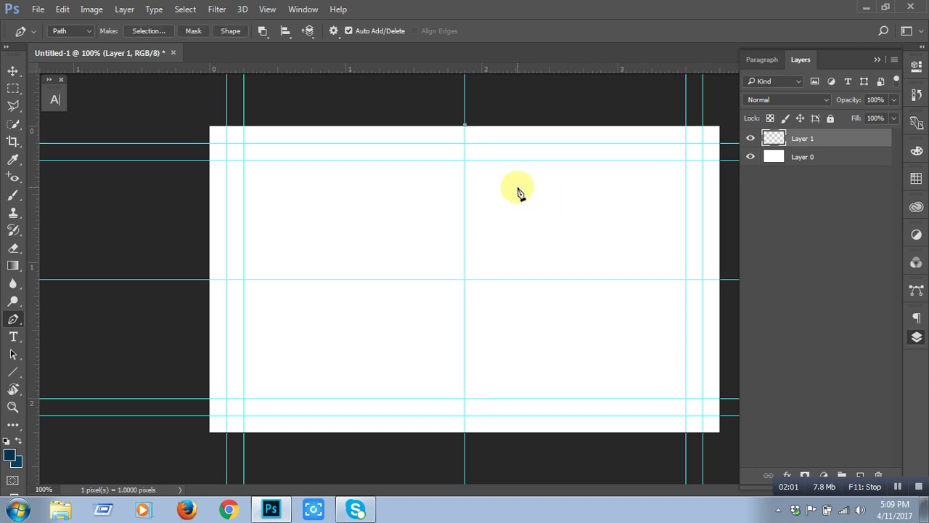
# Draw a closed path curving from top centre to the right edge, back via the top-right corner
pyautogui.click(720, 280)
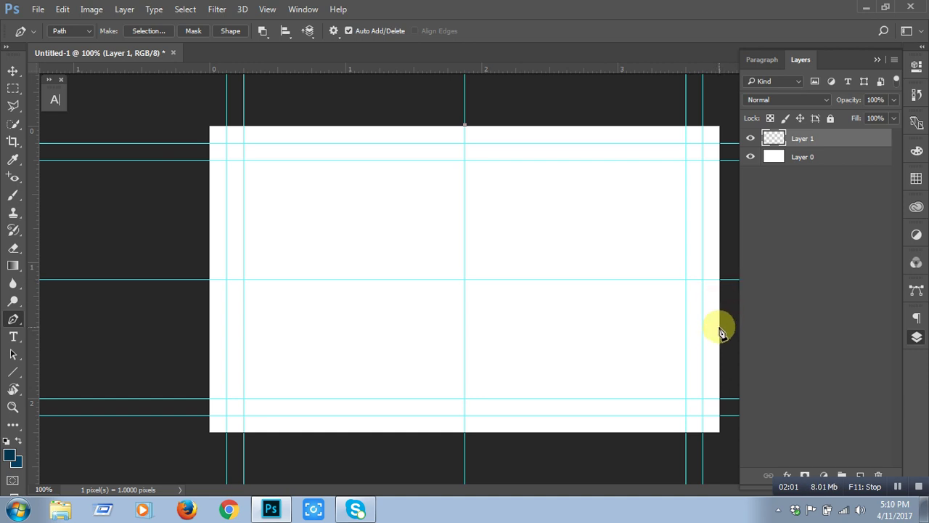
pyautogui.click(717, 326)
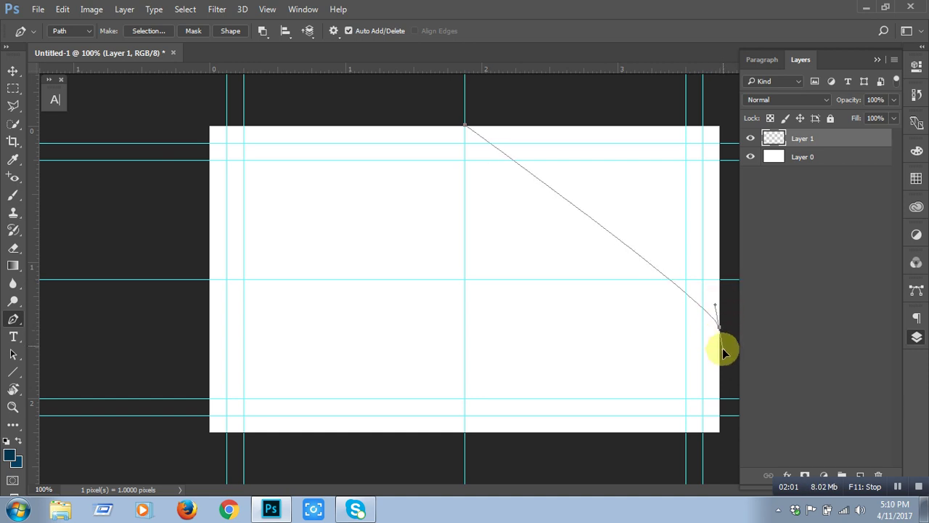
pyautogui.moveTo(721, 332); pyautogui.dragTo(739, 399)
pyautogui.moveTo(753, 455)
pyautogui.mouseDown()
pyautogui.moveTo(774, 502)
pyautogui.moveTo(755, 519)
pyautogui.moveTo(721, 486)
pyautogui.moveTo(731, 520)
pyautogui.mouseUp()
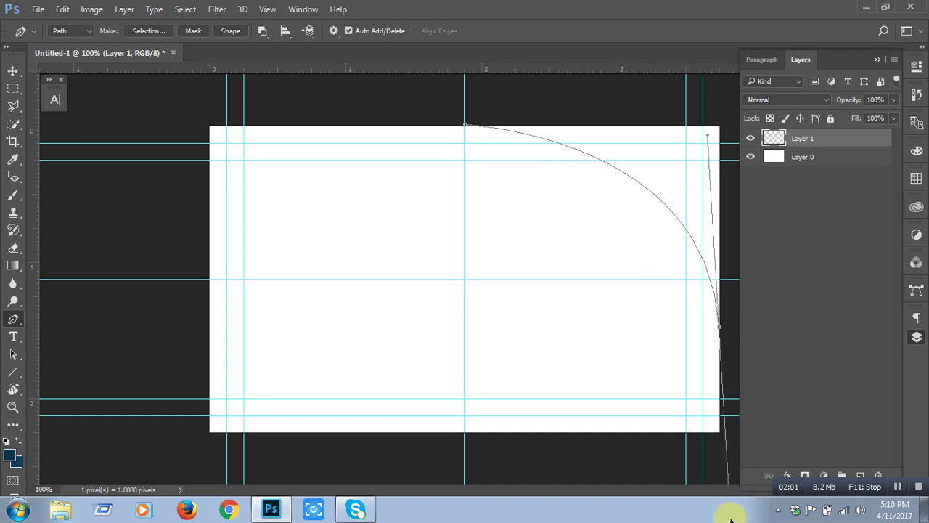
pyautogui.keyDown('alt'); pyautogui.click(721, 332); pyautogui.keyUp('alt')
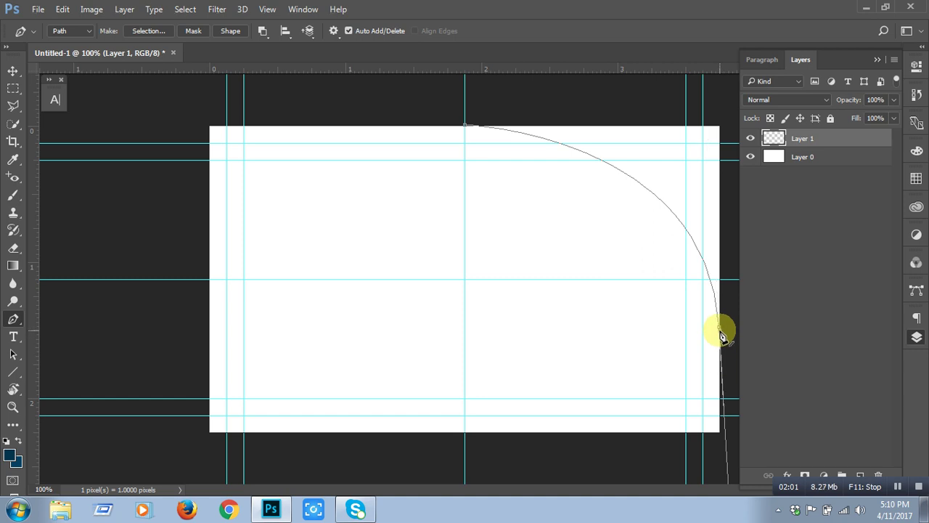
pyautogui.keyDown('alt'); pyautogui.click(720, 332); pyautogui.keyUp('alt')
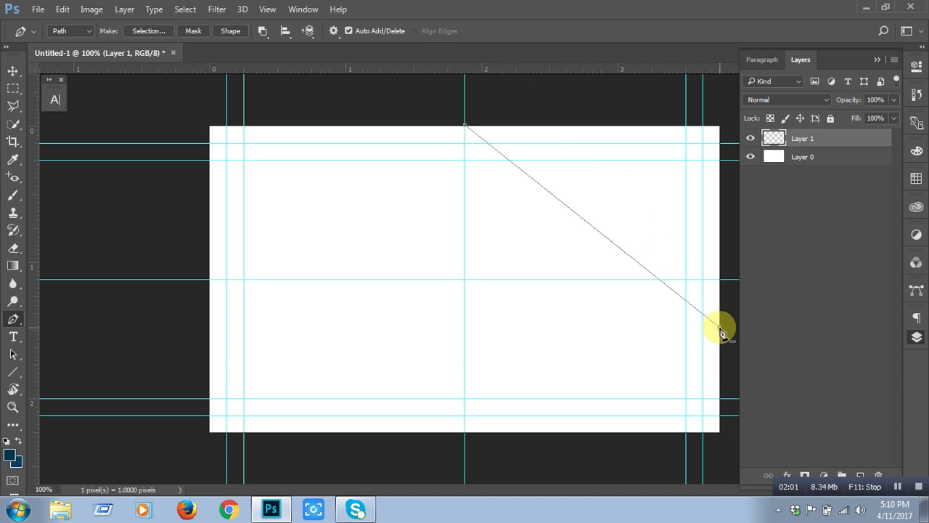
pyautogui.hotkey('ctrl', 'z')
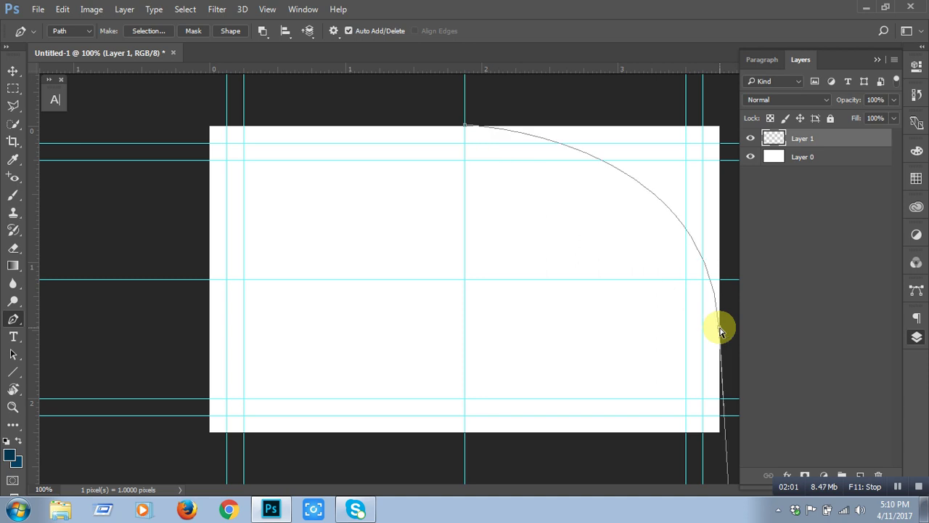
pyautogui.hotkey('ctrl', 'z')
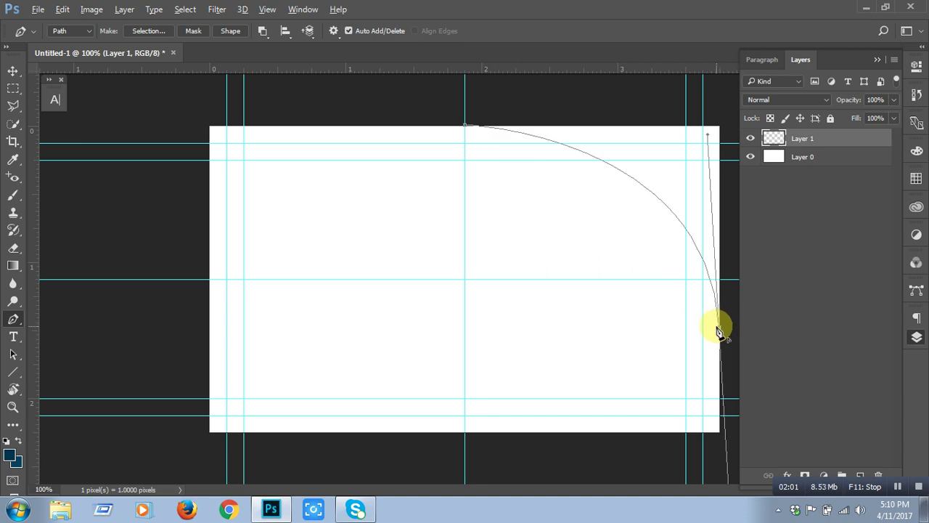
pyautogui.click(723, 125)
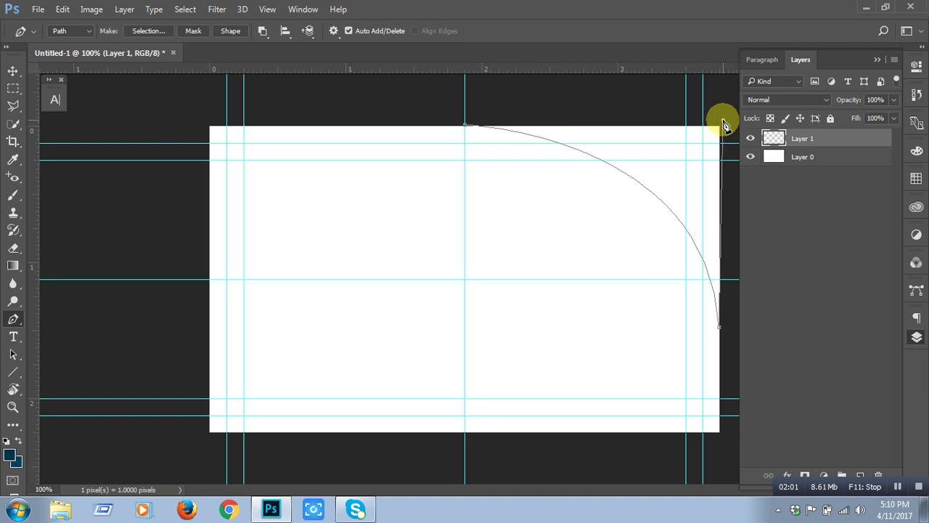
pyautogui.click(464, 128)
# Convert the closed curved path into a selection
pyautogui.rightClick(595, 143)
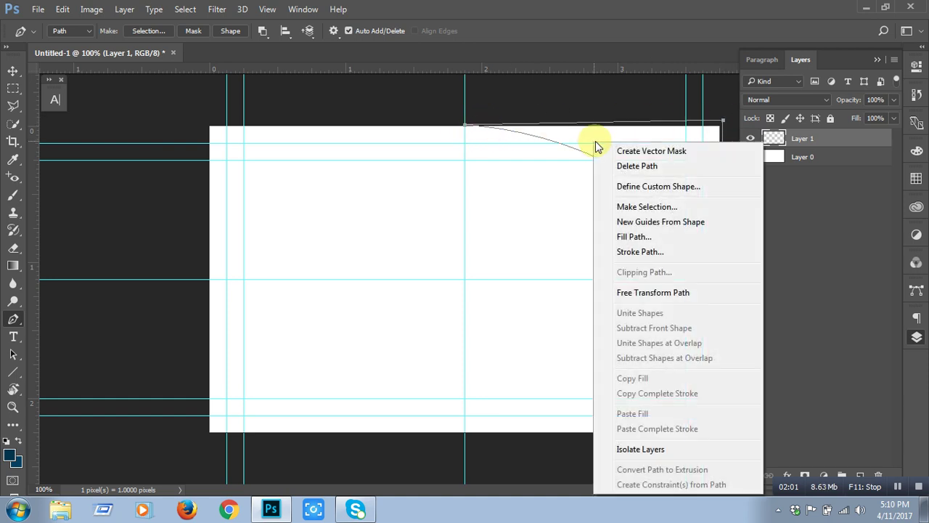
pyautogui.click(687, 209)
pyautogui.click(541, 143)
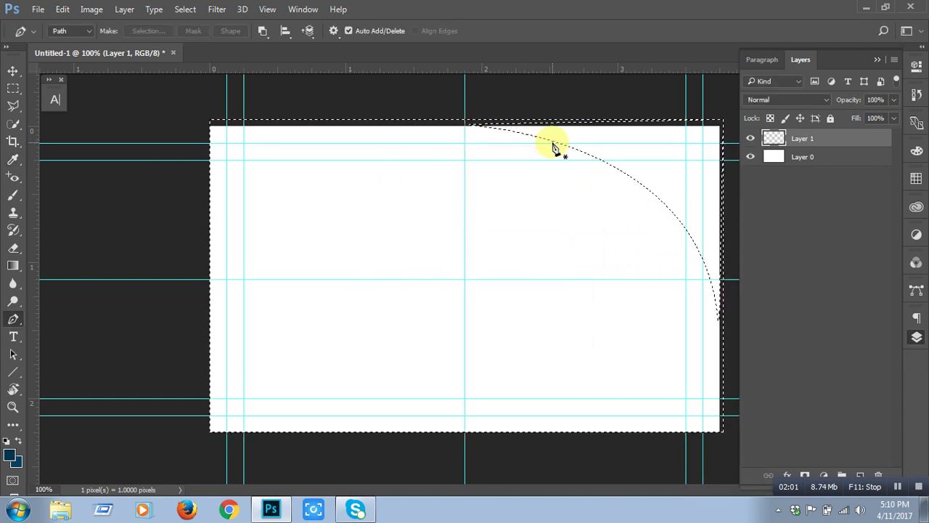
pyautogui.hotkey('alt', 'BackSpace')
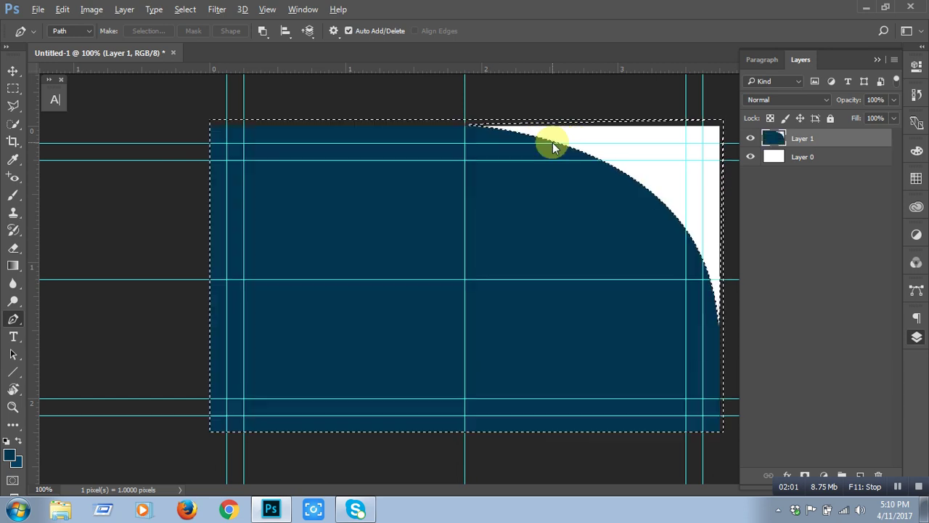
pyautogui.hotkey('ctrl', 'z')
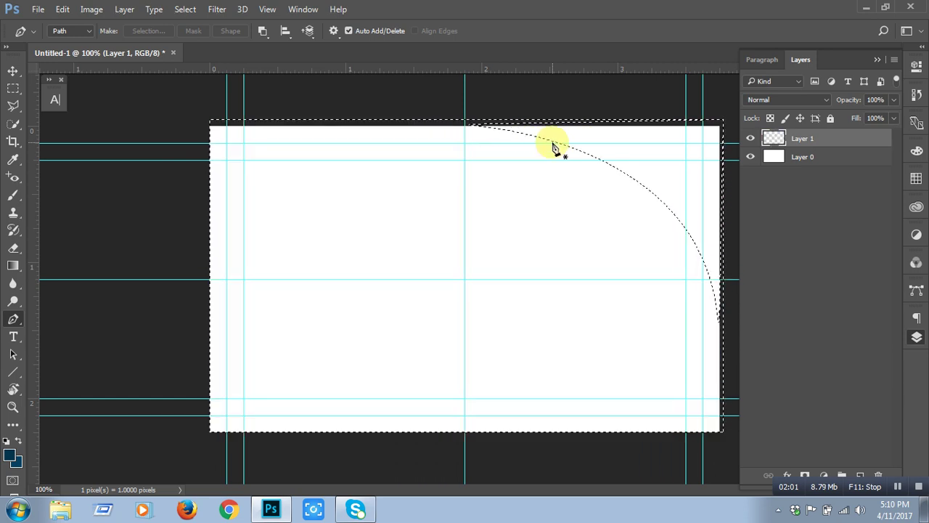
# Fill the inverted top-right corner area with dark navy, deselect, and hide the guides
pyautogui.click(185, 10)
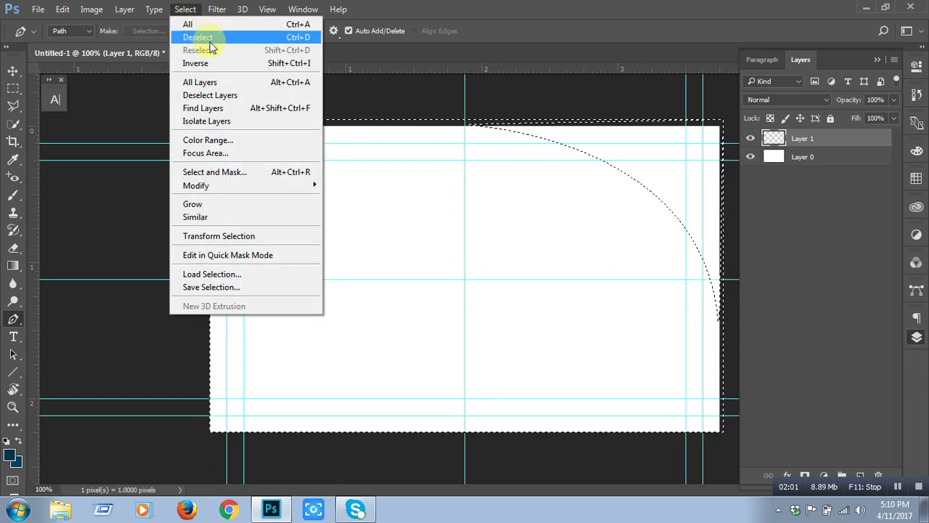
pyautogui.click(214, 63)
pyautogui.hotkey('alt', 'BackSpace')
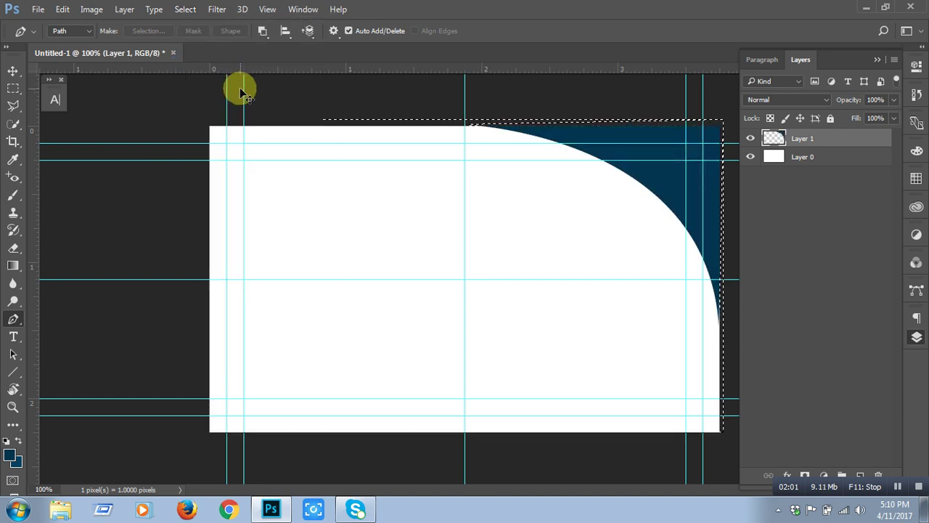
pyautogui.press('v')
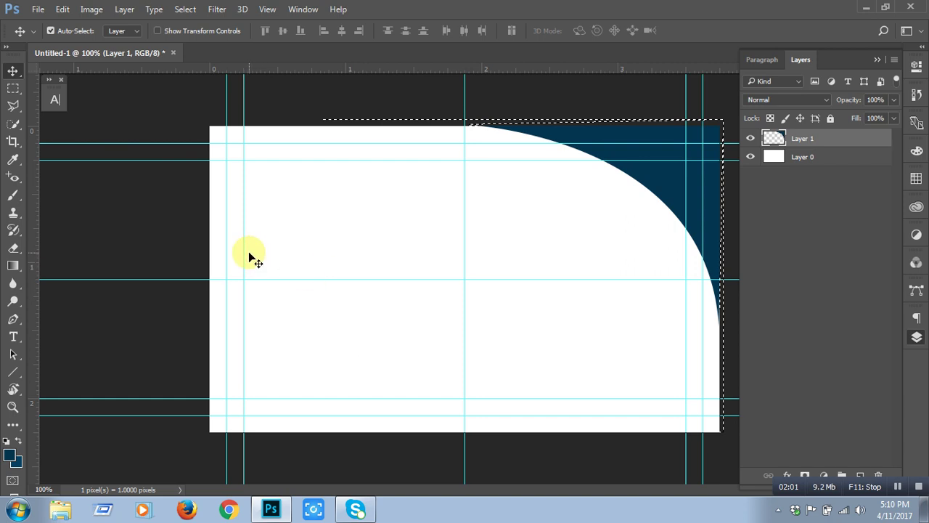
pyautogui.hotkey('ctrl', 'd')
pyautogui.moveTo(33, 207); pyautogui.dragTo(79, 227)
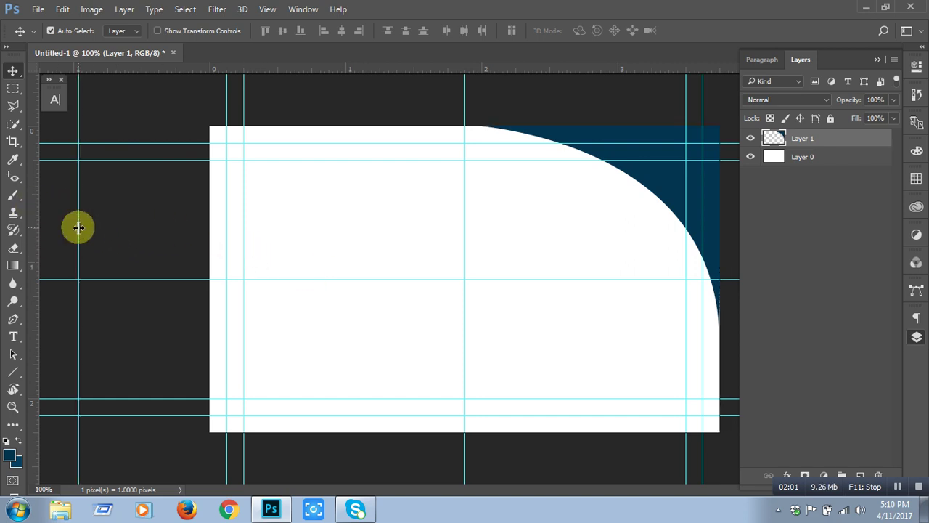
pyautogui.hotkey('ctrl', ';')
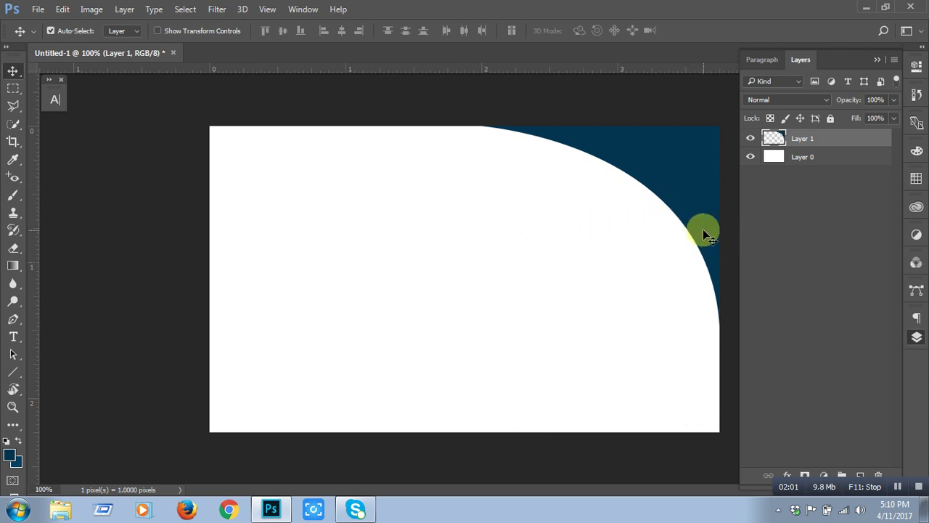
# Duplicate the navy corner shape and flip the copy vertically and horizontally
pyautogui.moveTo(698, 210)
pyautogui.mouseDown()
pyautogui.moveTo(483, 307)
pyautogui.moveTo(477, 302)
pyautogui.mouseUp()
pyautogui.hotkey('ctrl', 't')
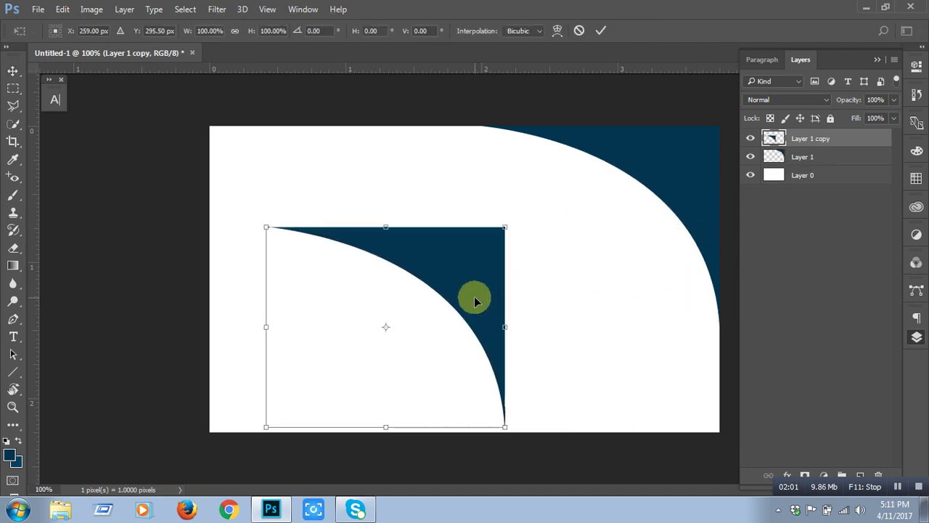
pyautogui.rightClick(460, 280)
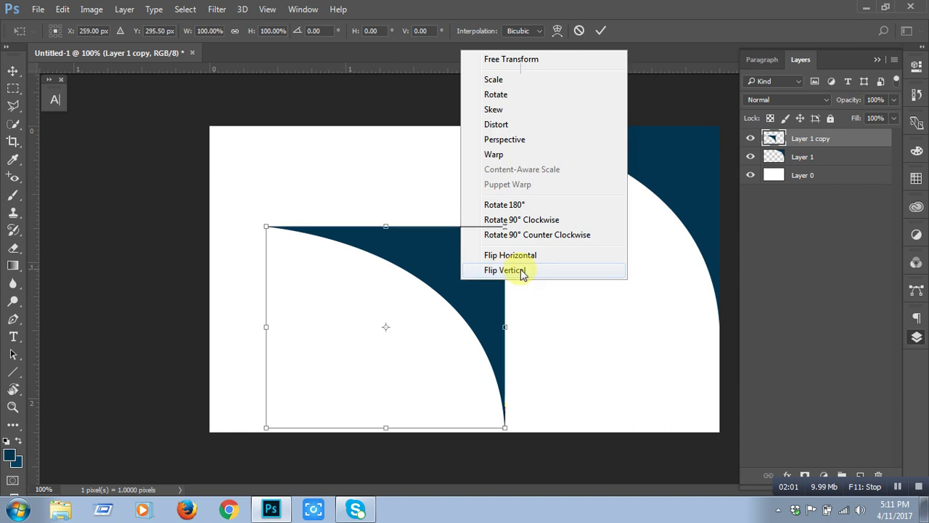
pyautogui.click(503, 277)
pyautogui.rightClick(482, 281)
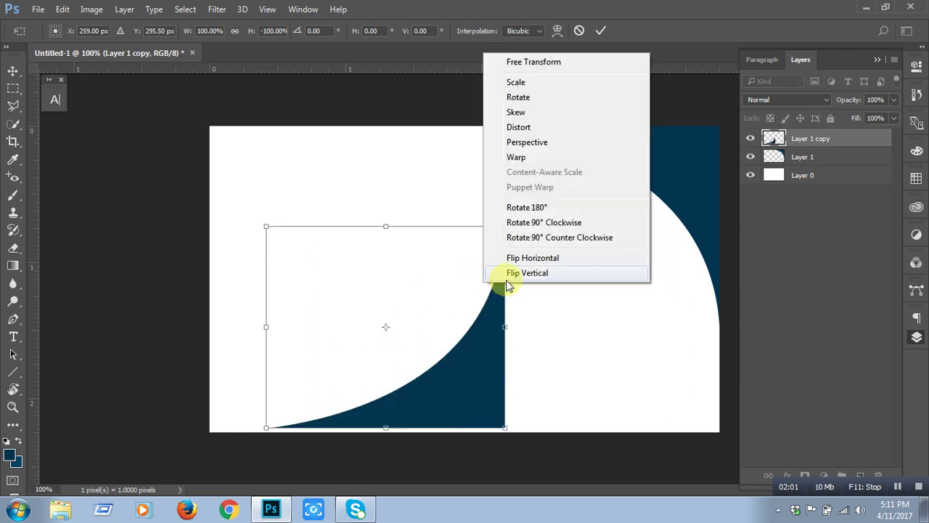
pyautogui.click(546, 260)
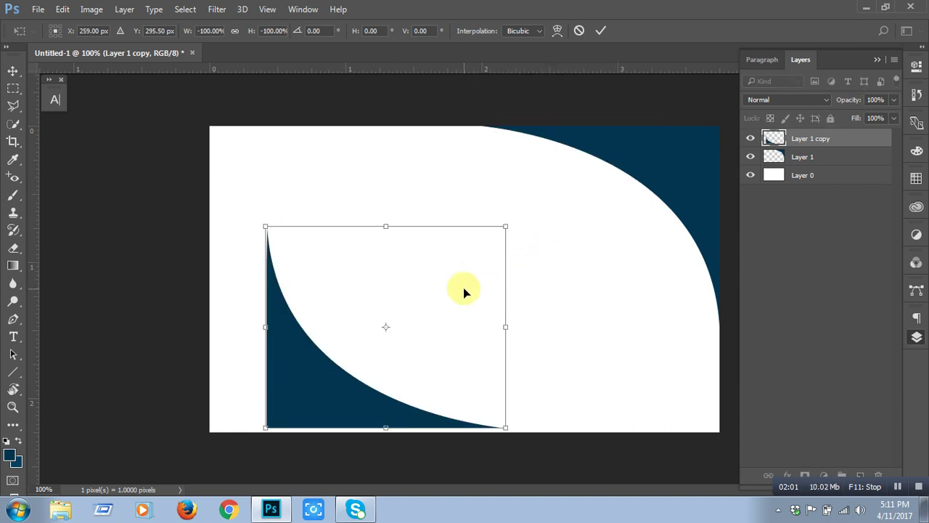
pyautogui.press('Return')
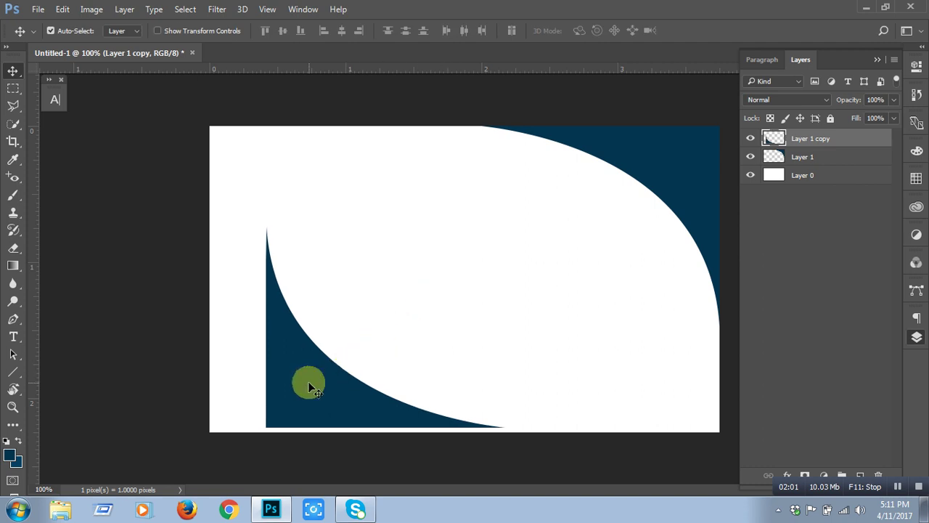
# Nudge the flipped copy into the card's bottom-left corner
pyautogui.press('Left')
pyautogui.press('Left')
pyautogui.press('Left')
pyautogui.press('Left')
pyautogui.press('Left')
pyautogui.press('Left')
pyautogui.press('Left')
pyautogui.press('Left')
pyautogui.press('Left')
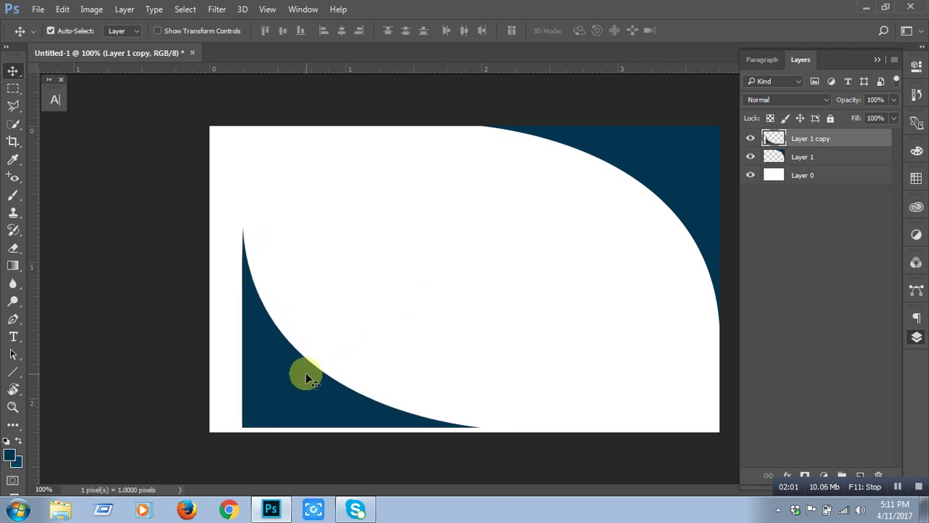
pyautogui.press('Left')
pyautogui.press('Left')
pyautogui.press('Left')
pyautogui.press('Left')
pyautogui.press('Left')
pyautogui.press('Left')
pyautogui.press('Left')
pyautogui.press('Left')
pyautogui.press('Left')
pyautogui.press('Left')
pyautogui.press('Left')
pyautogui.press('Left')
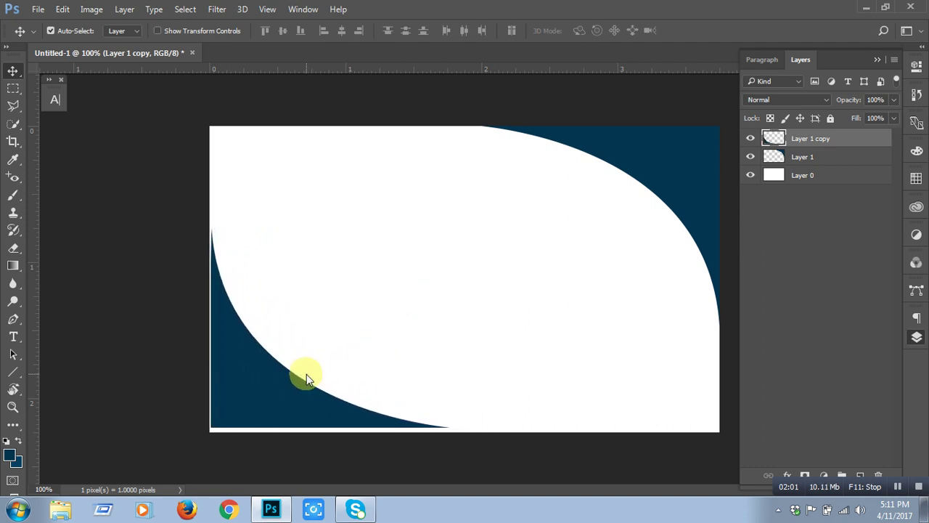
pyautogui.press('Down')
pyautogui.press('Down')
pyautogui.press('Down')
pyautogui.press('Down')
pyautogui.press('Down')
pyautogui.press('Down')
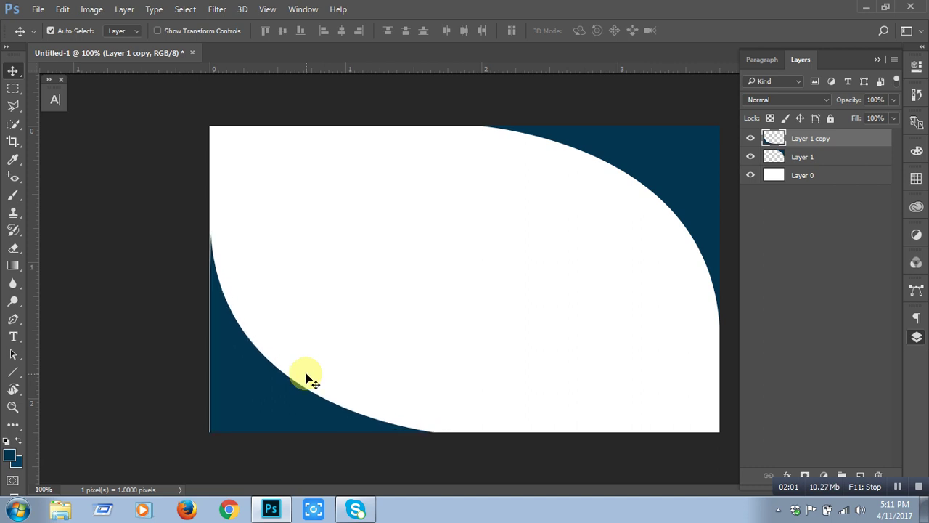
pyautogui.press('Left')
pyautogui.press('Left')
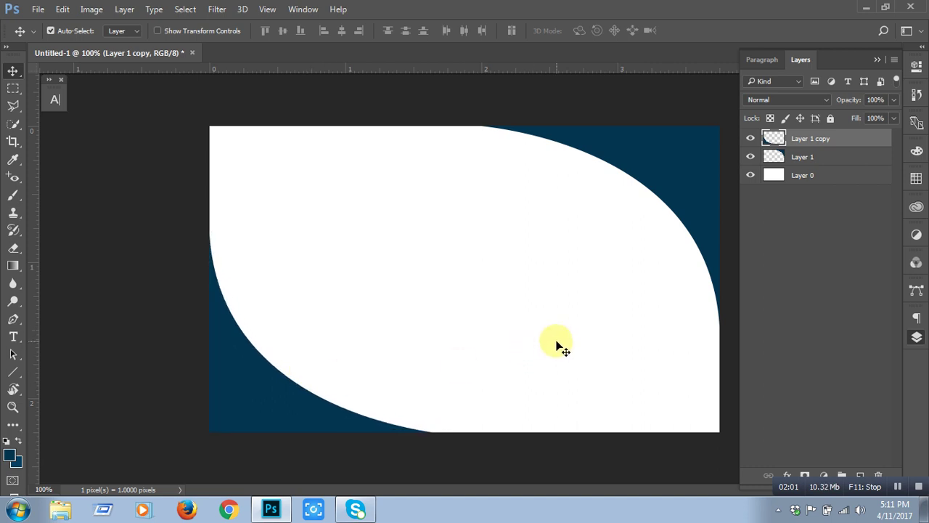
pyautogui.click(669, 183)
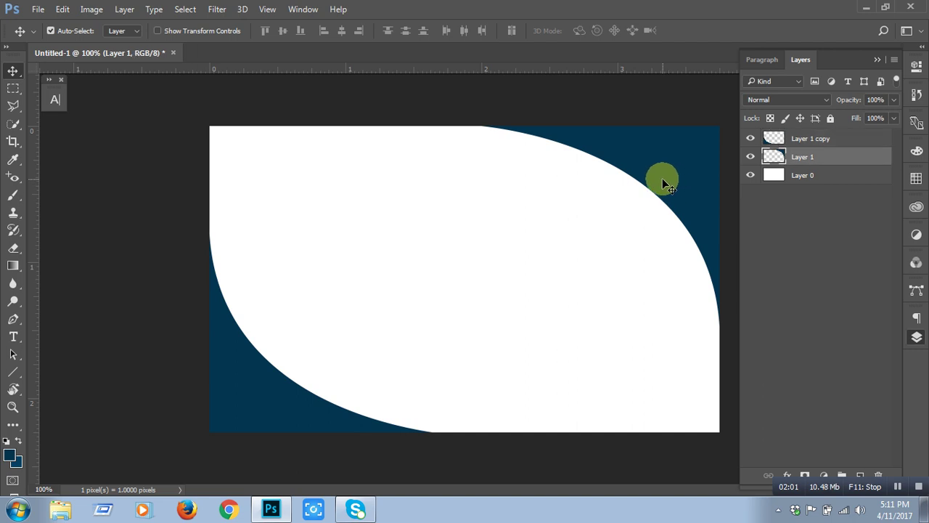
# Duplicate the corner shape, select its outline, and set the background colour to medium blue 0d6fa2
pyautogui.keyDown('alt'); pyautogui.moveTo(662, 178); pyautogui.dragTo(593, 250); pyautogui.keyUp('alt')
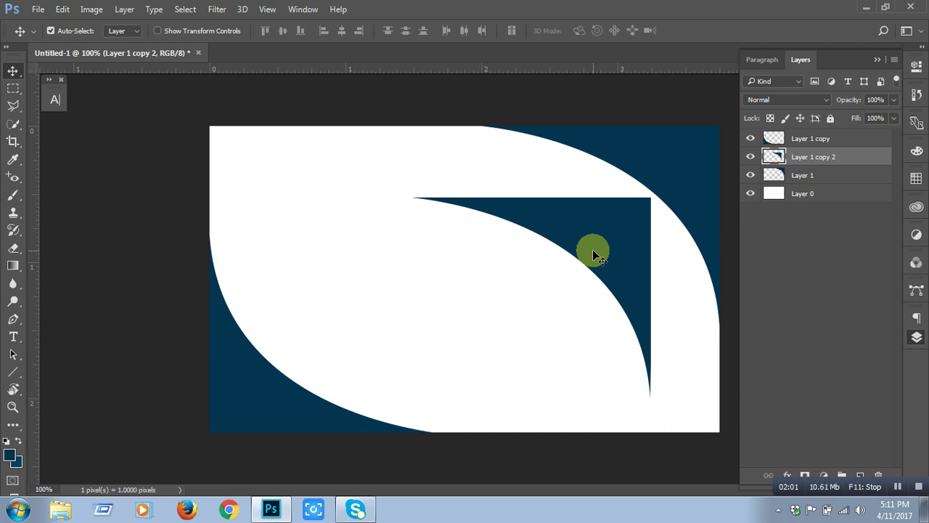
pyautogui.keyDown('ctrl'); pyautogui.click(774, 157); pyautogui.keyUp('ctrl')
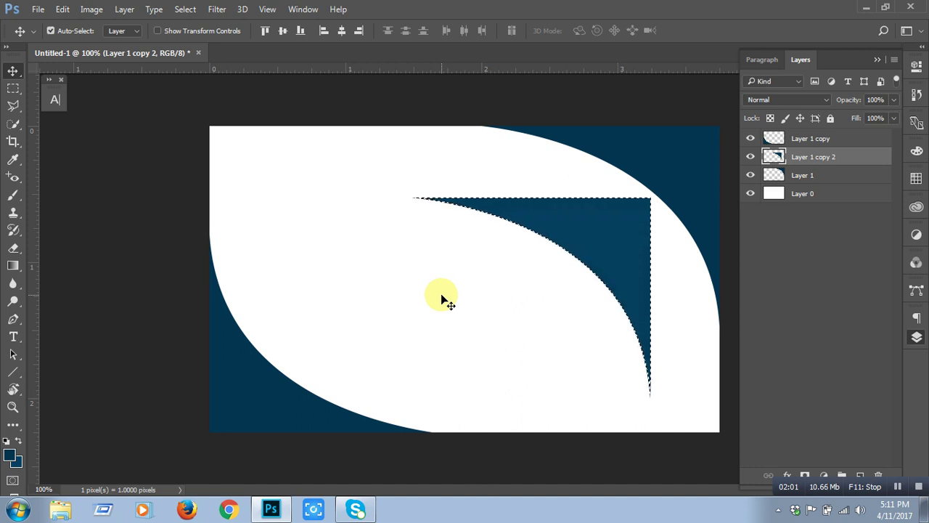
pyautogui.click(16, 462)
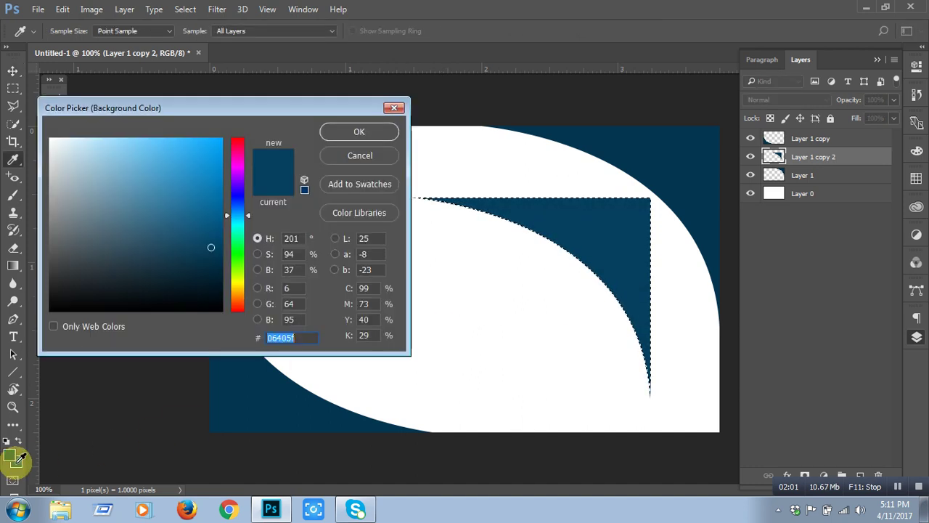
pyautogui.click(210, 239)
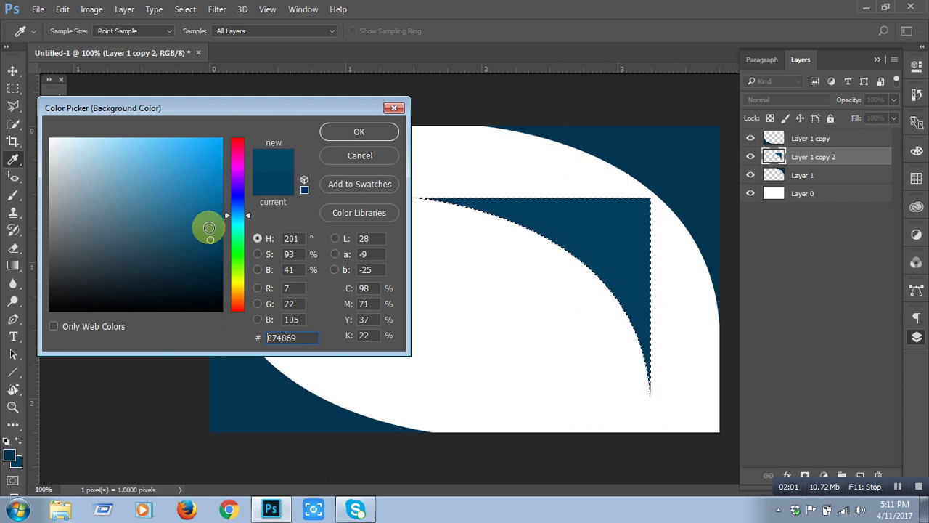
pyautogui.click(206, 204)
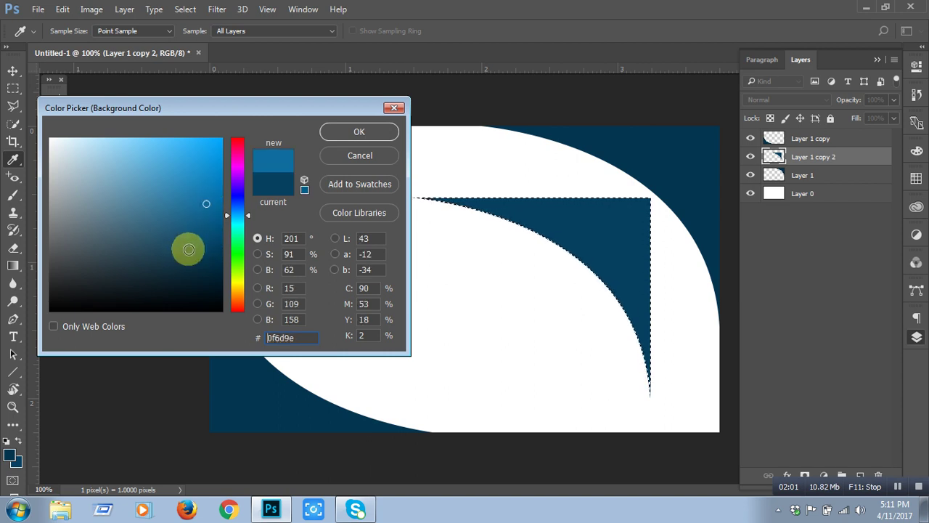
pyautogui.click(198, 180)
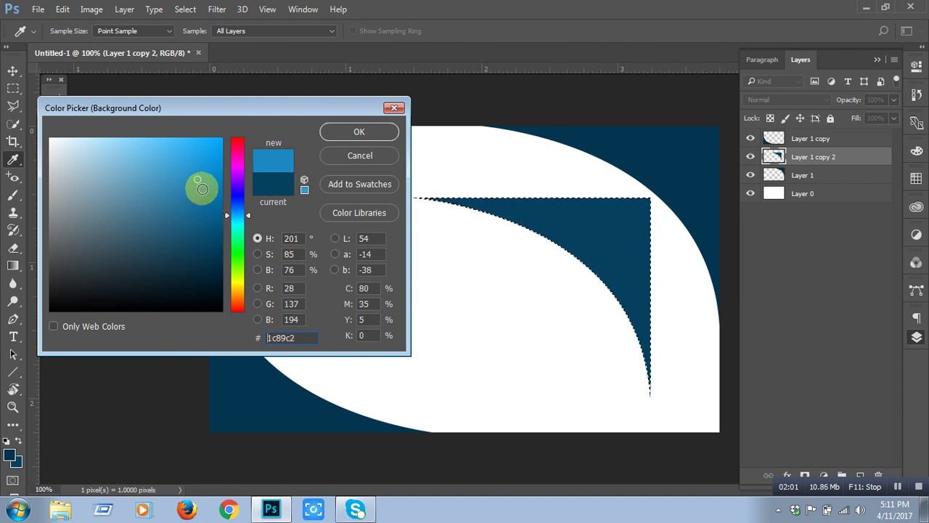
pyautogui.click(200, 189)
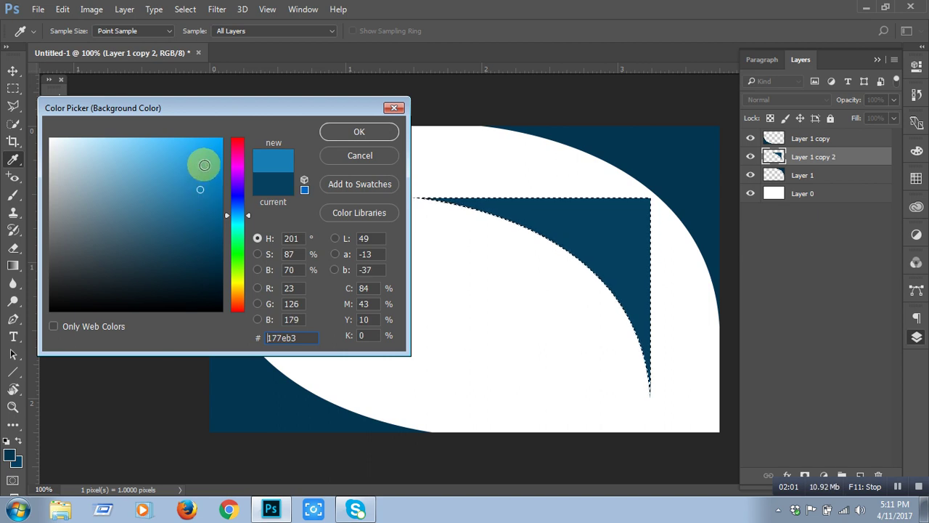
pyautogui.click(207, 201)
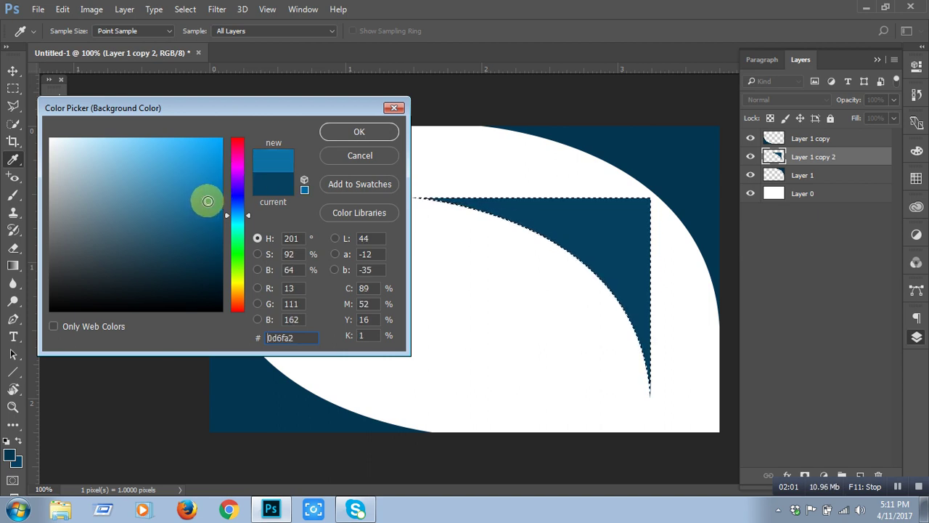
pyautogui.click(357, 131)
# Fill the selection with the 0d6fa2 blue, deselect, and move it onto the top-right corner
pyautogui.press('v')
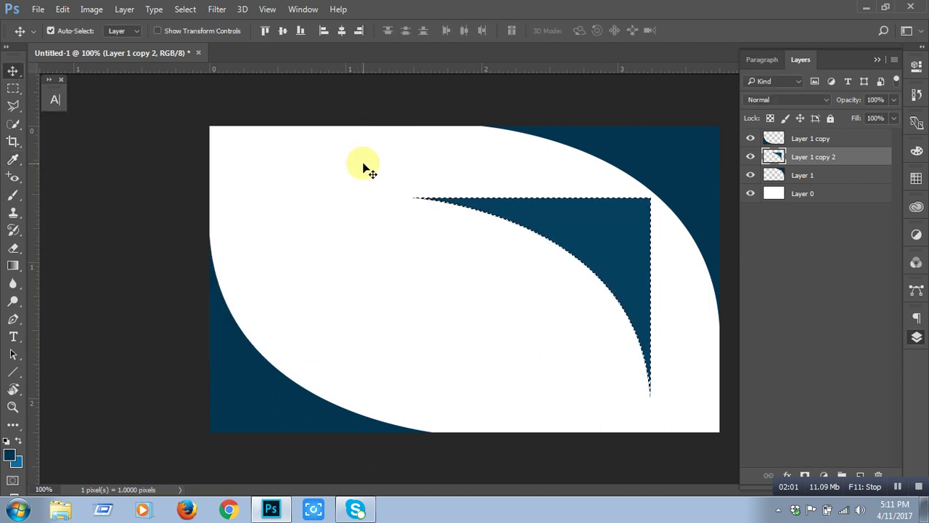
pyautogui.hotkey('alt', 'BackSpace')
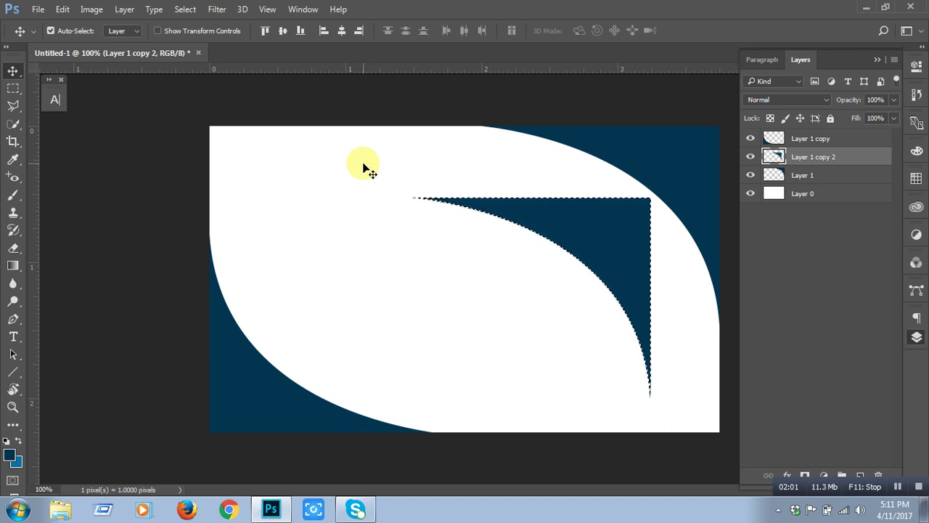
pyautogui.hotkey('ctrl', 'BackSpace')
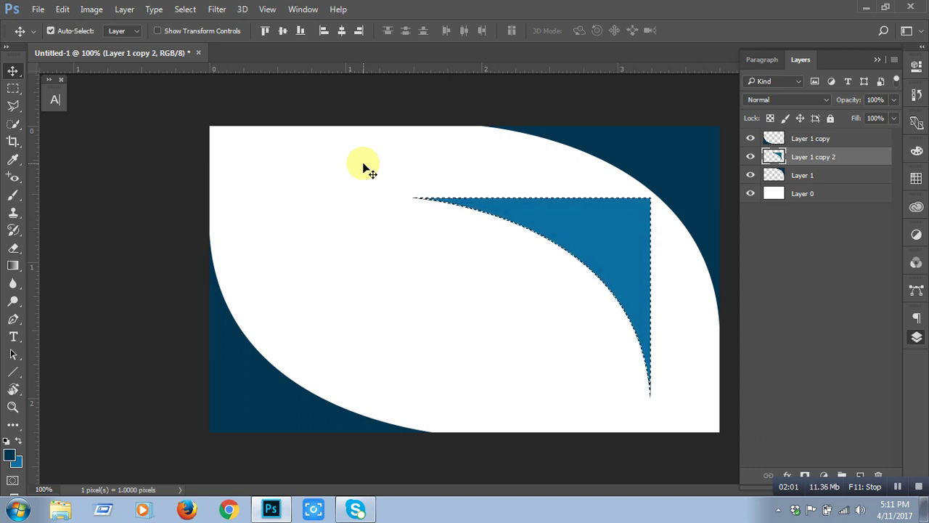
pyautogui.hotkey('ctrl', 'd')
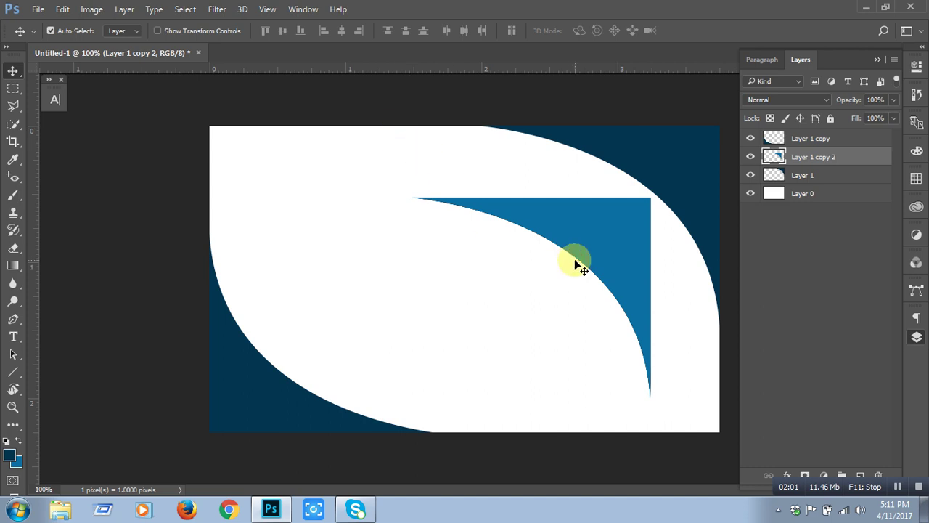
pyautogui.moveTo(604, 243); pyautogui.dragTo(672, 175)
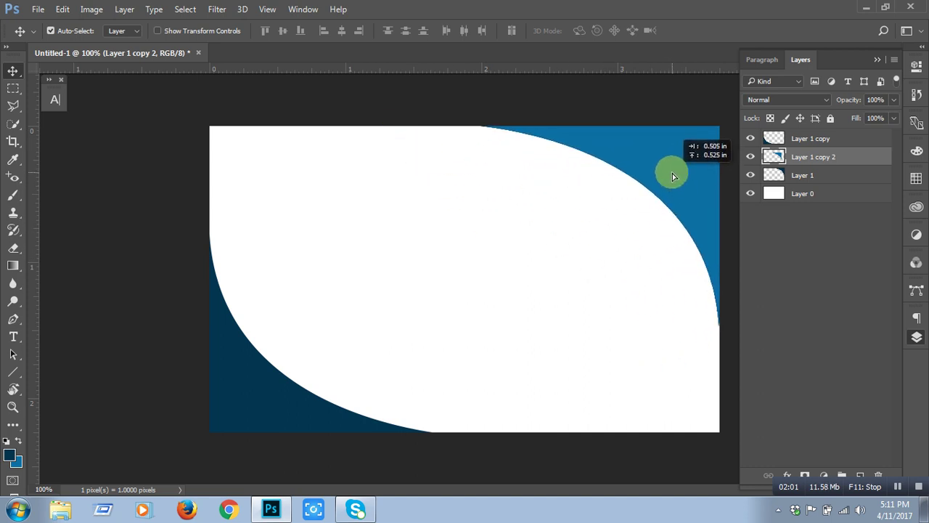
# Select the navy Layer 1, test-nudge it down and left, then undo the move
pyautogui.click(816, 175)
pyautogui.press('Down')
pyautogui.press('Down')
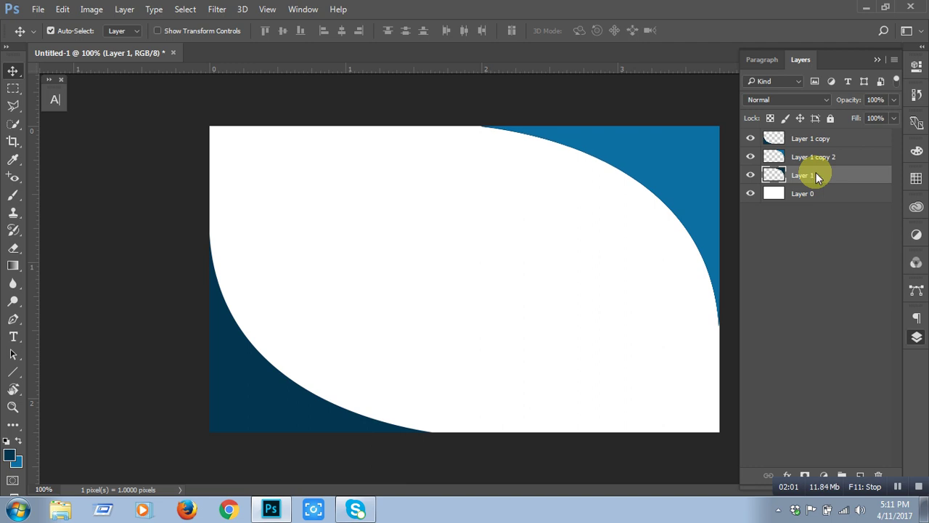
pyautogui.press('Down')
pyautogui.press('Down')
pyautogui.press('Down')
pyautogui.press('Down')
pyautogui.press('Down')
pyautogui.press('Down')
pyautogui.press('Left')
pyautogui.press('Left')
pyautogui.press('Left')
pyautogui.press('Left')
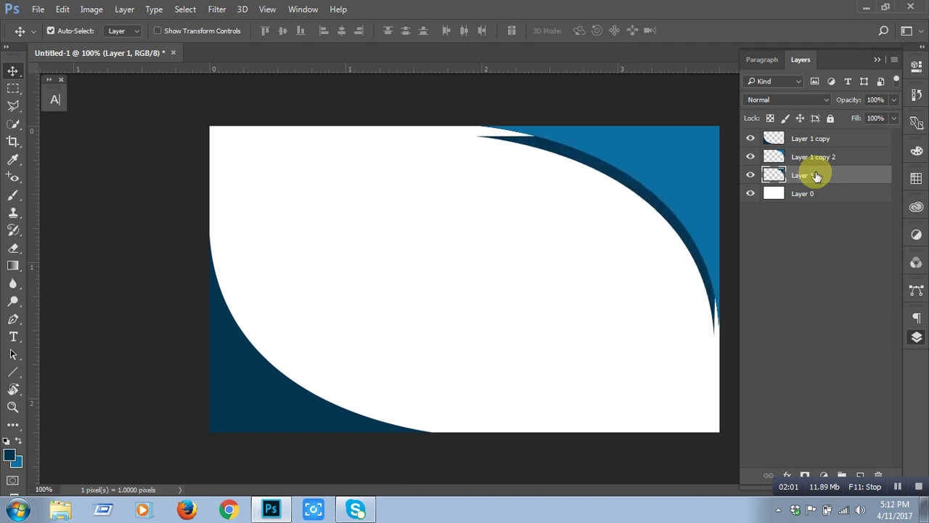
pyautogui.press('Left')
pyautogui.press('Left')
pyautogui.press('Left')
pyautogui.press('Left')
pyautogui.press('Left')
pyautogui.press('Left')
pyautogui.press('Left')
pyautogui.press('Left')
pyautogui.press('Left')
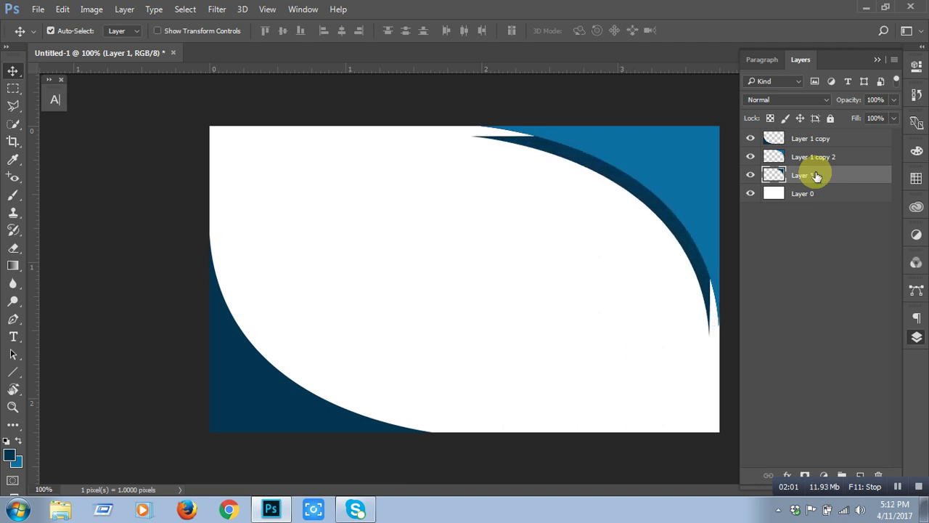
pyautogui.hotkey('ctrl', 'z')
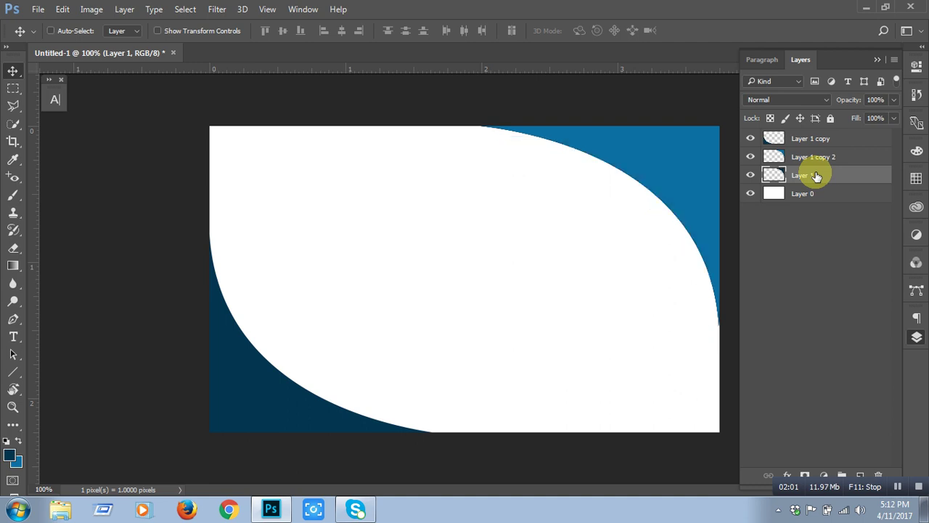
# Scale the navy shape up to about 110.8% and nudge it into place
pyautogui.hotkey('ctrl', 't')
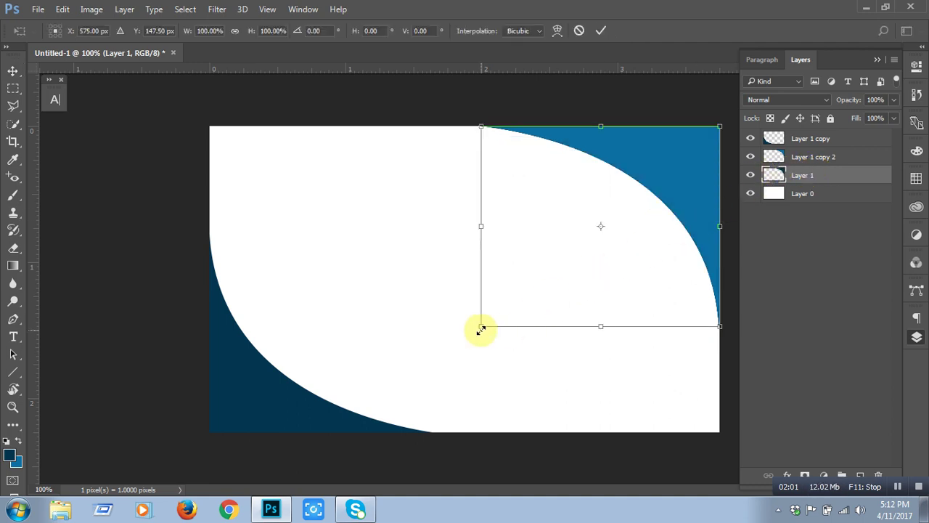
pyautogui.moveTo(479, 330); pyautogui.dragTo(452, 349)
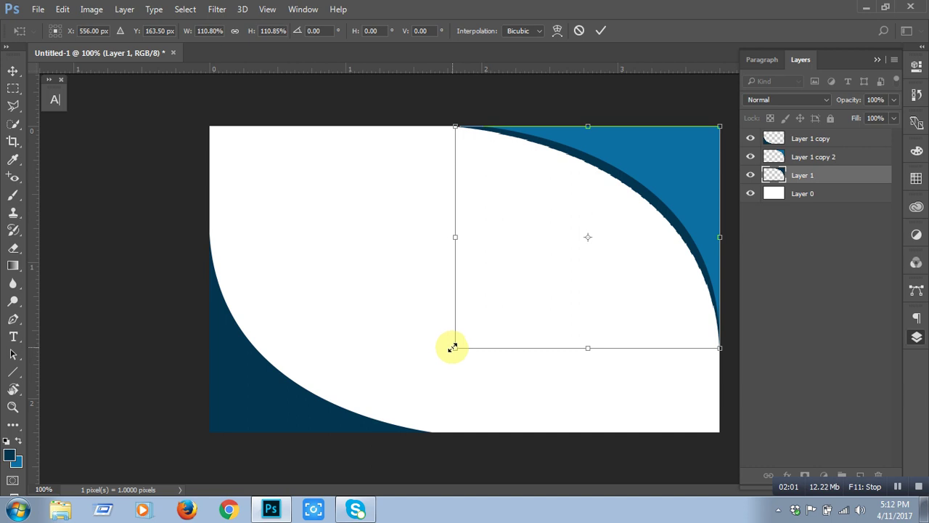
pyautogui.press('Left')
pyautogui.press('Left')
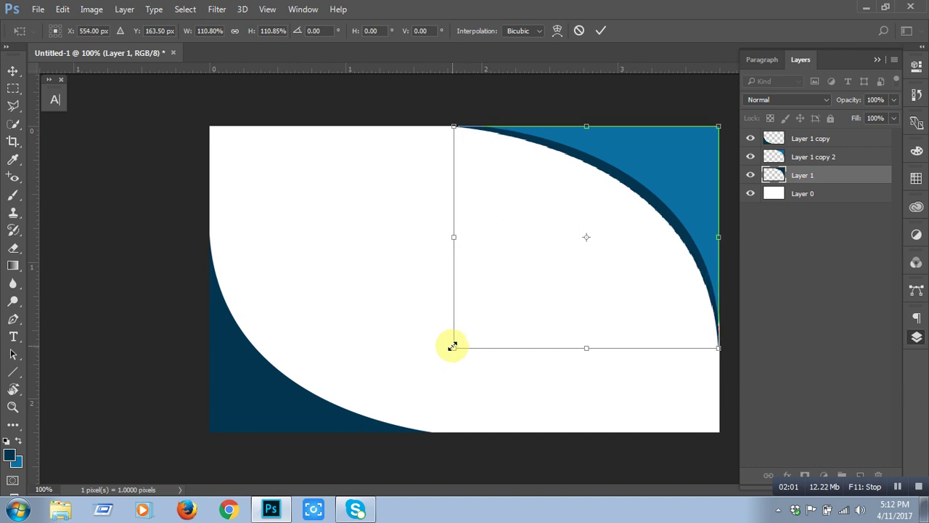
pyautogui.press('Up')
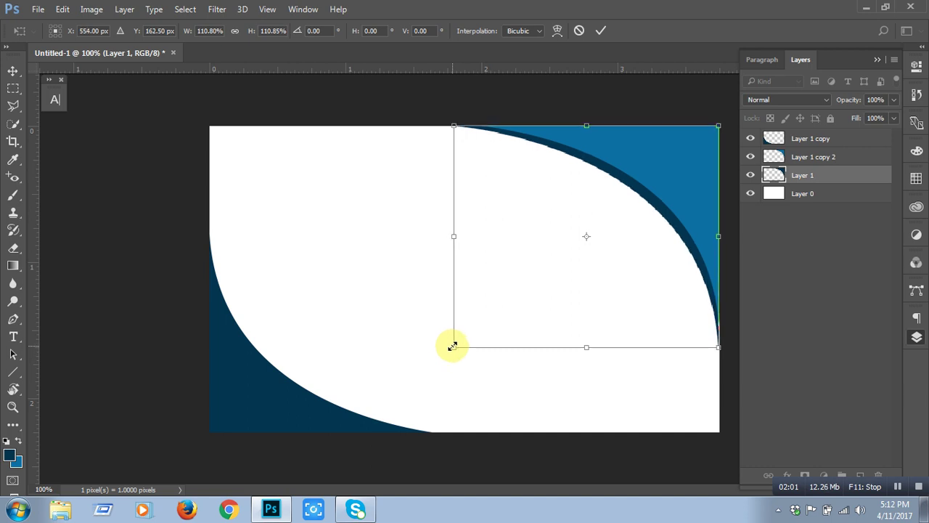
pyautogui.press('Right')
pyautogui.press('Return')
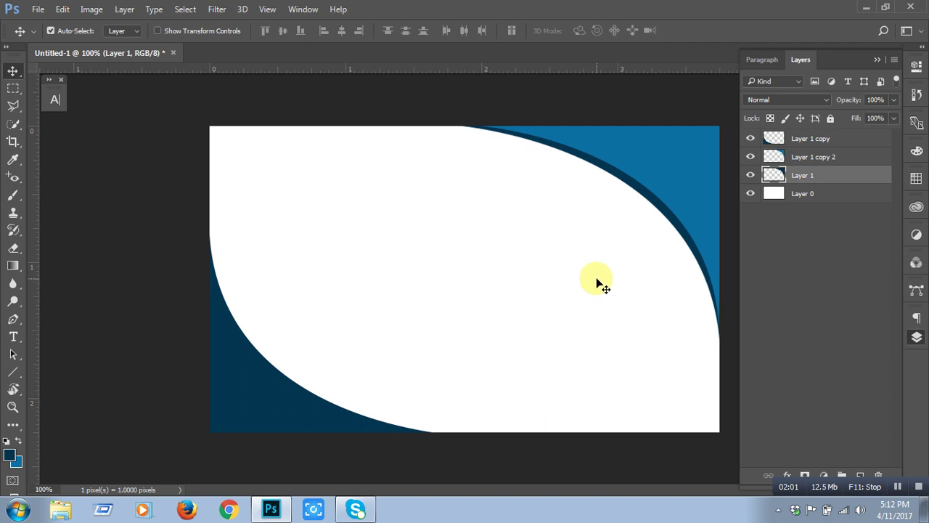
pyautogui.moveTo(695, 239); pyautogui.dragTo(701, 196)
# Add a new Layer 2 below Layer 1 copy 2 and select the top-right curve's outline
pyautogui.click(701, 195)
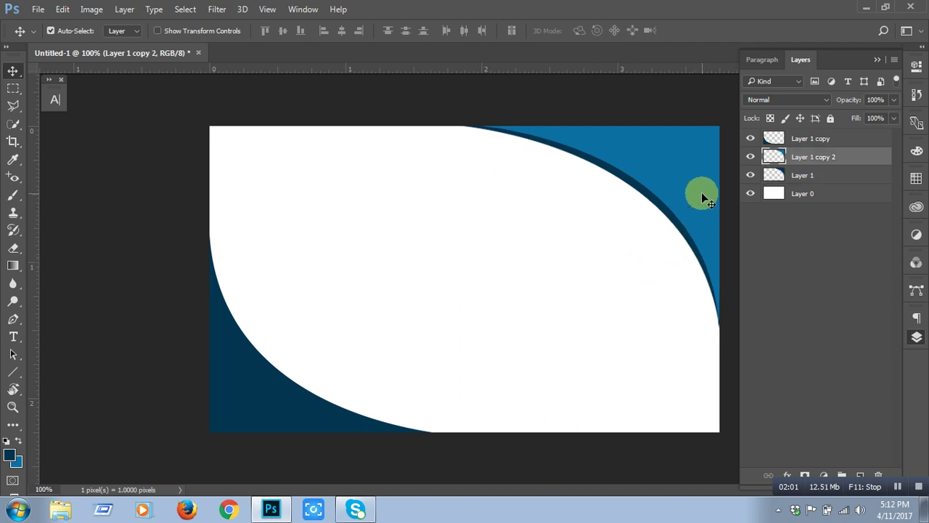
pyautogui.doubleClick(882, 160)
pyautogui.click(772, 81)
pyautogui.click(861, 476)
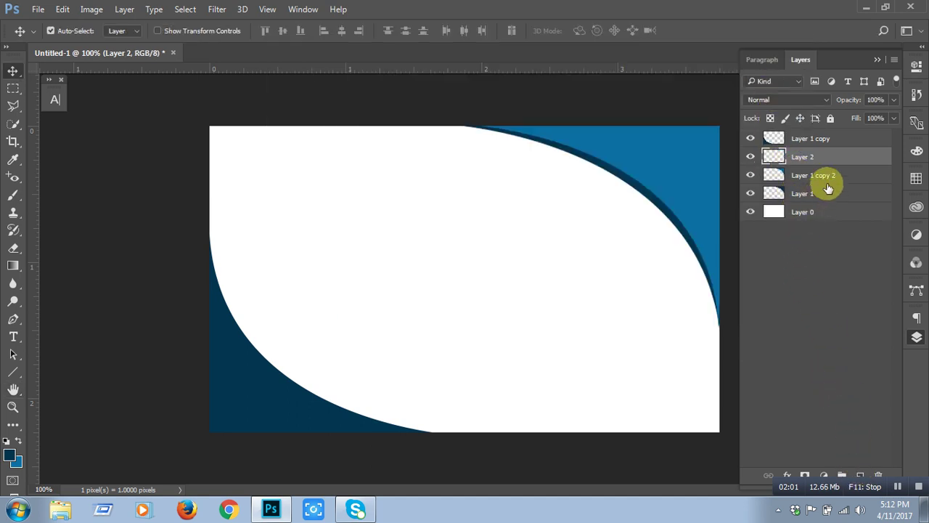
pyautogui.click(708, 179)
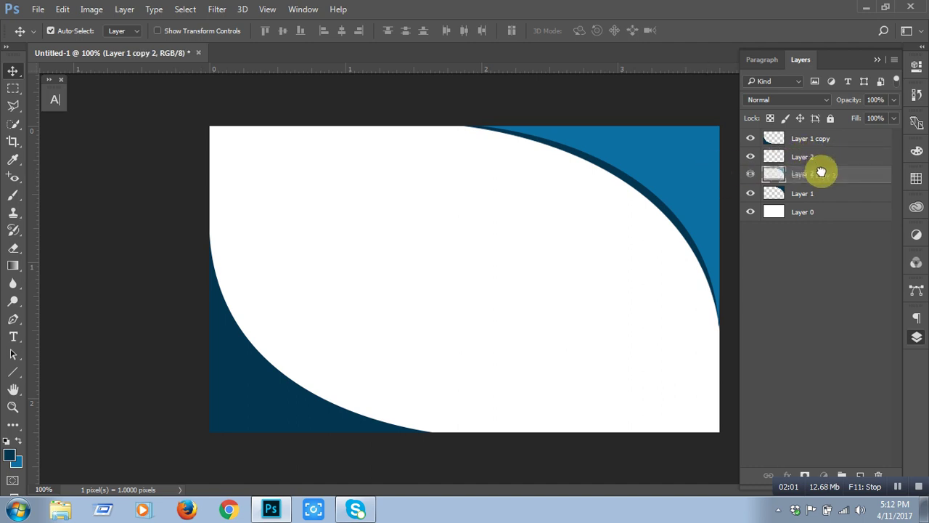
pyautogui.moveTo(805, 154); pyautogui.dragTo(826, 182)
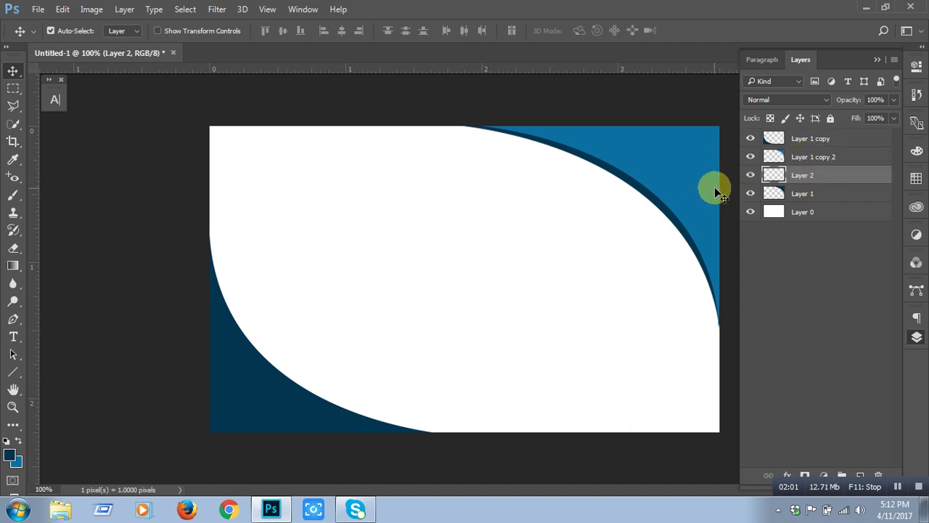
pyautogui.keyDown('ctrl'); pyautogui.click(771, 175); pyautogui.keyUp('ctrl')
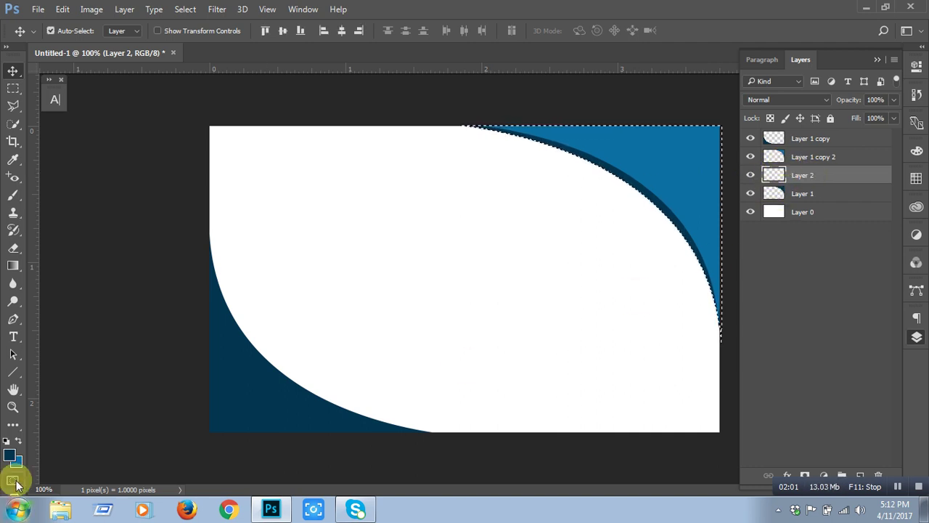
# Set the foreground colour to black and fill the curved selection on Layer 2
pyautogui.click(9, 455)
pyautogui.click(145, 215)
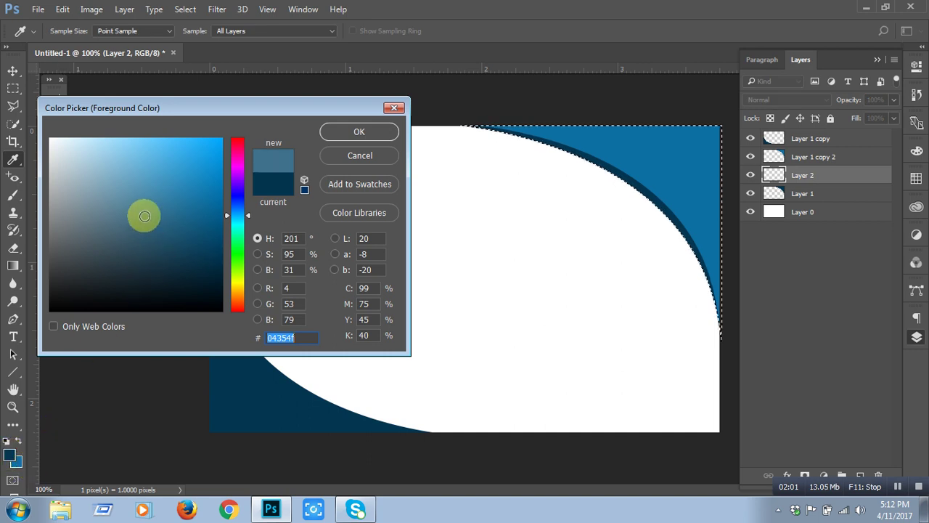
pyautogui.moveTo(145, 216); pyautogui.dragTo(208, 326)
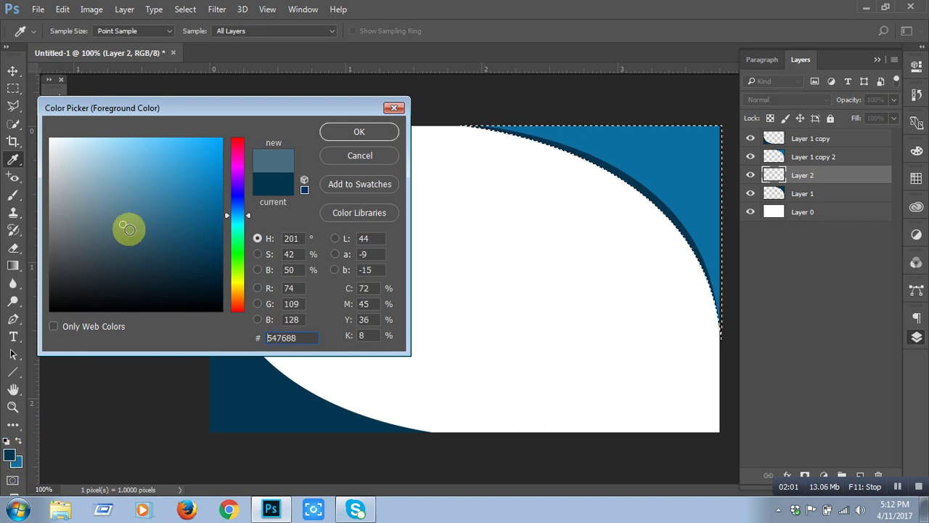
pyautogui.click(360, 132)
pyautogui.press('v')
pyautogui.hotkey('alt', 'BackSpace')
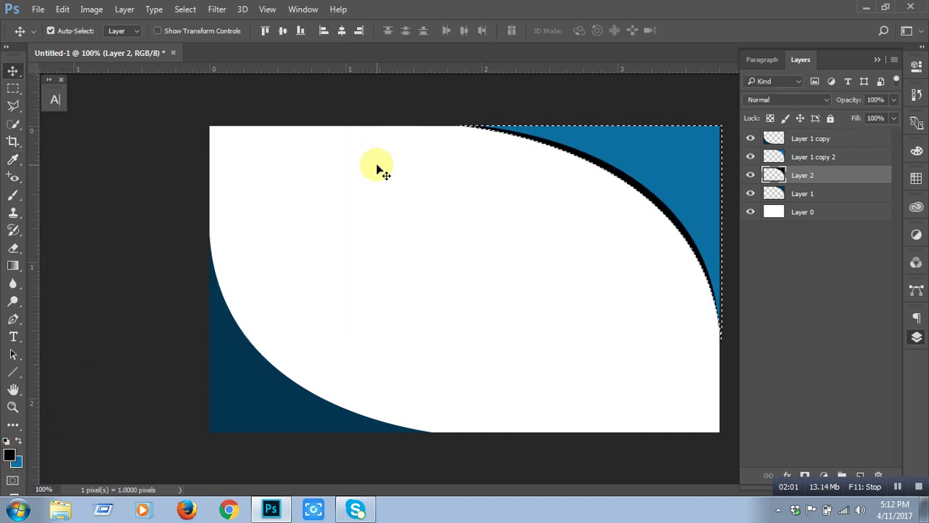
pyautogui.hotkey('ctrl', 'd')
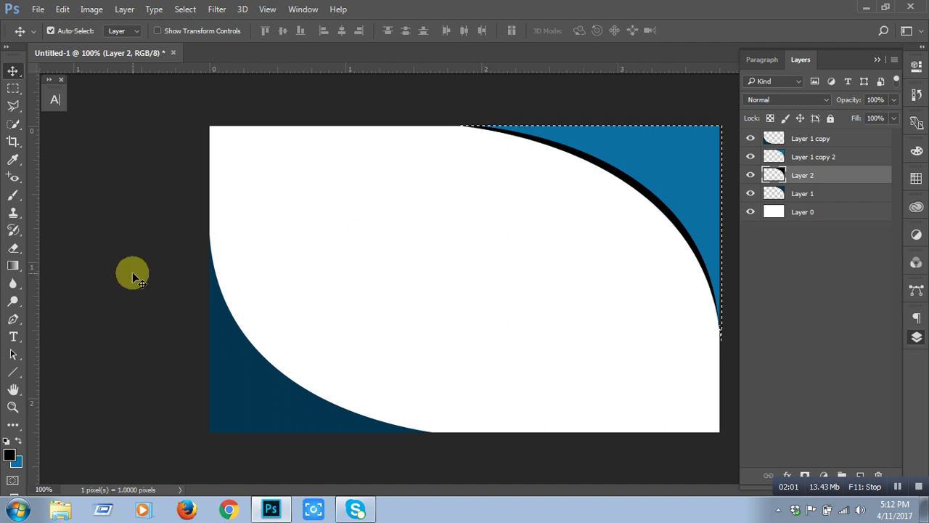
# Check the black edge by toggling Layer 1 copy 2, then nudge Layer 2 left to thin it
pyautogui.hotkey('ctrl', 'd')
pyautogui.hotkey('ctrl', ';')
pyautogui.hotkey('ctrl', ';')
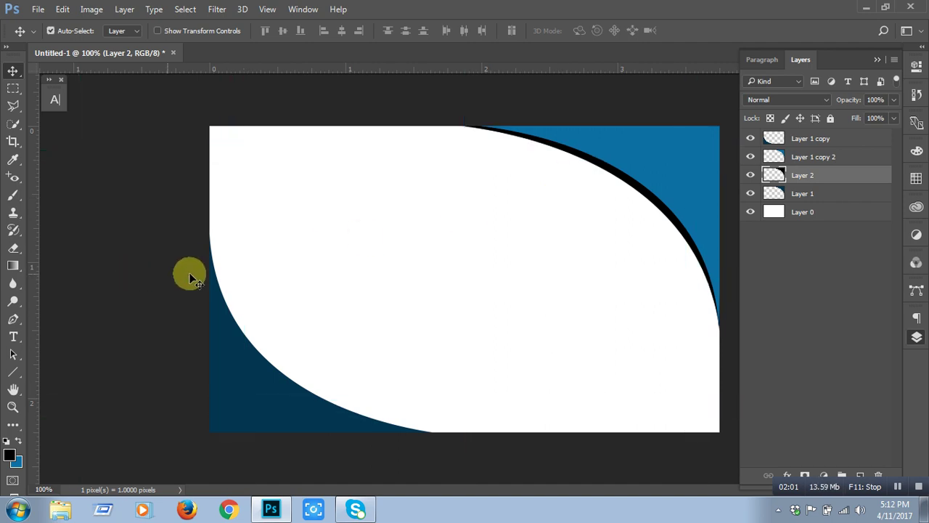
pyautogui.click(752, 157)
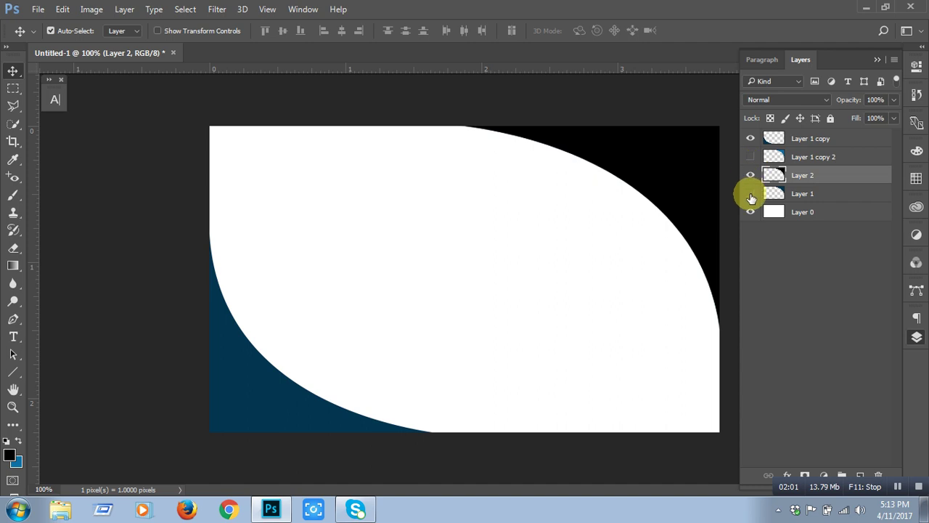
pyautogui.click(751, 157)
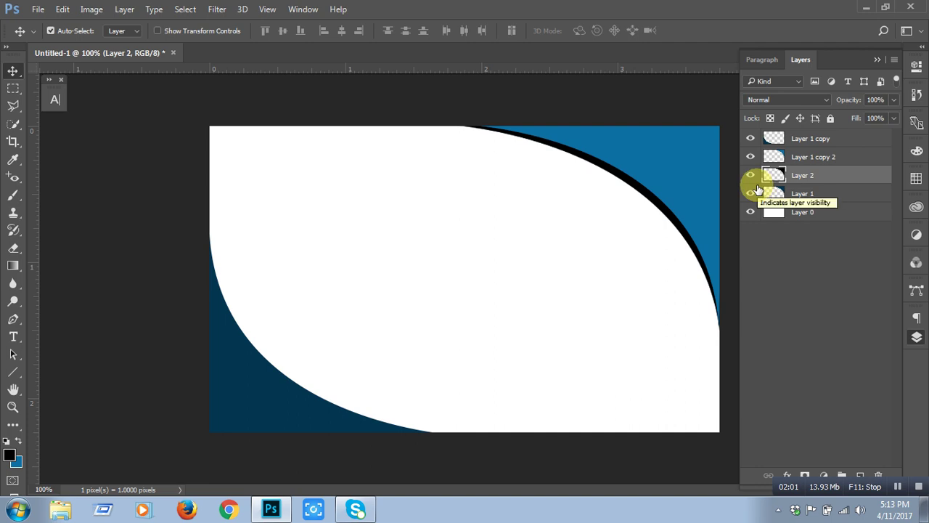
pyautogui.press('Left')
pyautogui.press('Left')
pyautogui.press('Left')
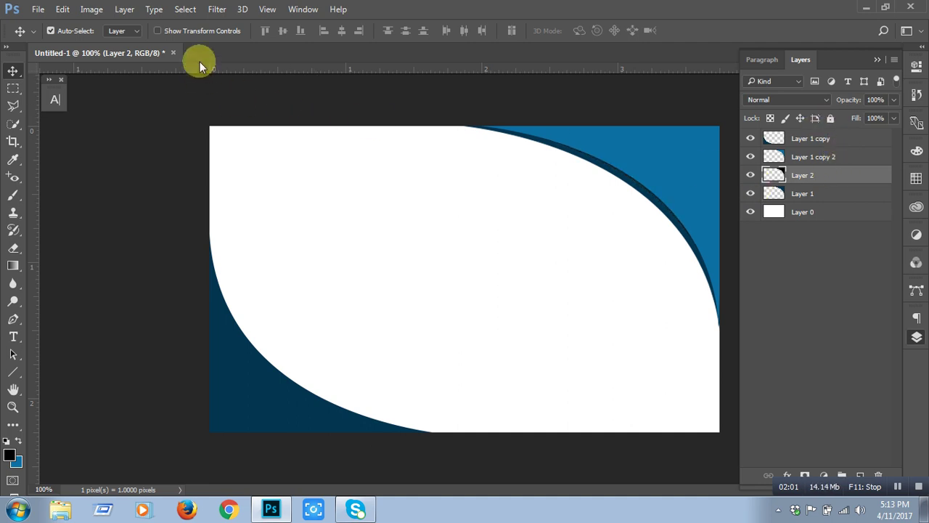
# Soften Layer 2's black arc with a 4.5-pixel Gaussian Blur
pyautogui.click(215, 9)
pyautogui.moveTo(223, 160)
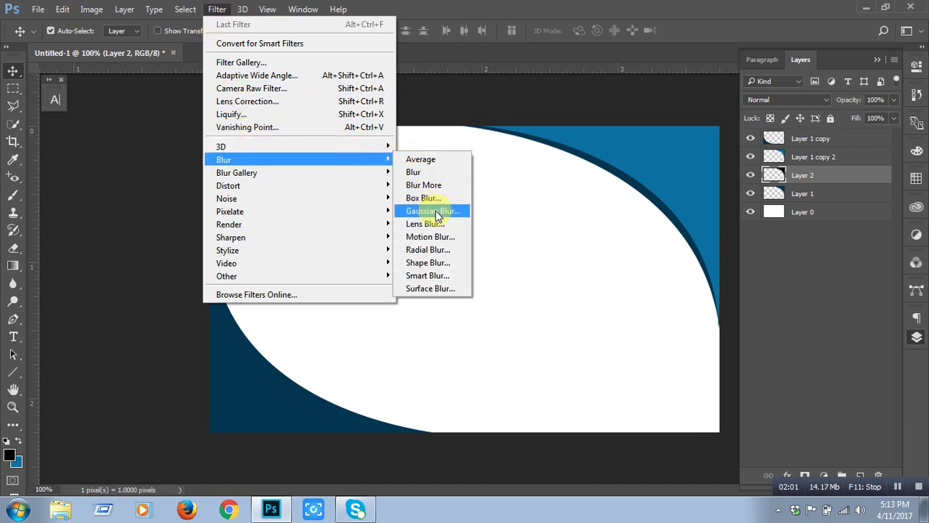
pyautogui.click(436, 211)
pyautogui.moveTo(733, 168); pyautogui.dragTo(276, 130)
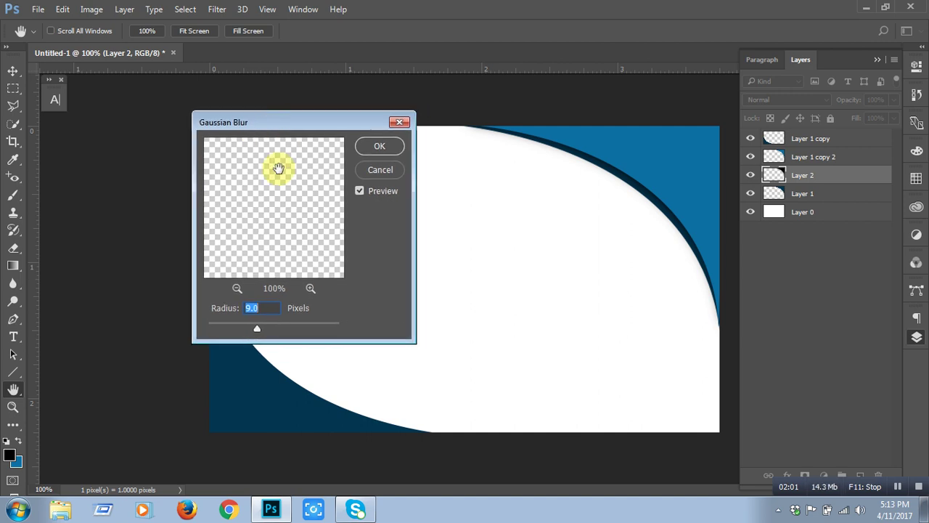
pyautogui.moveTo(264, 323); pyautogui.dragTo(244, 324)
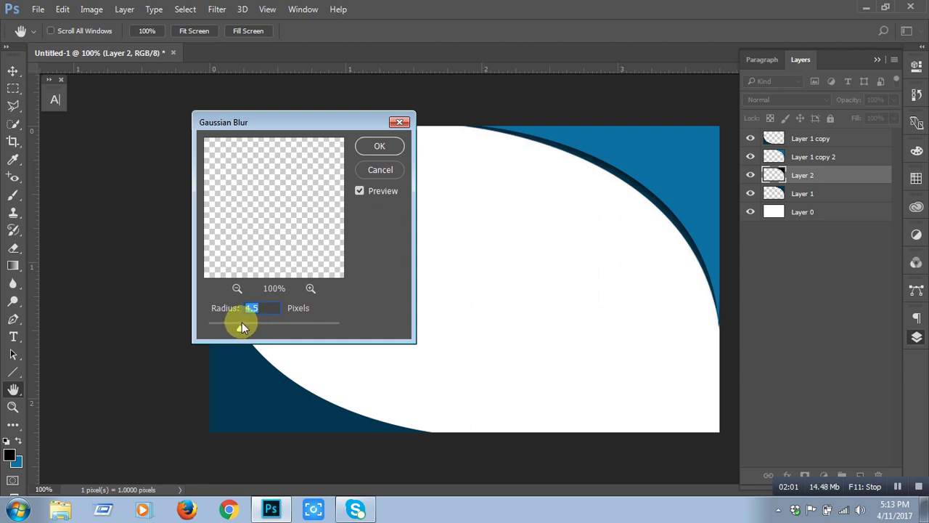
pyautogui.click(379, 145)
pyautogui.press('v')
pyautogui.click(644, 155)
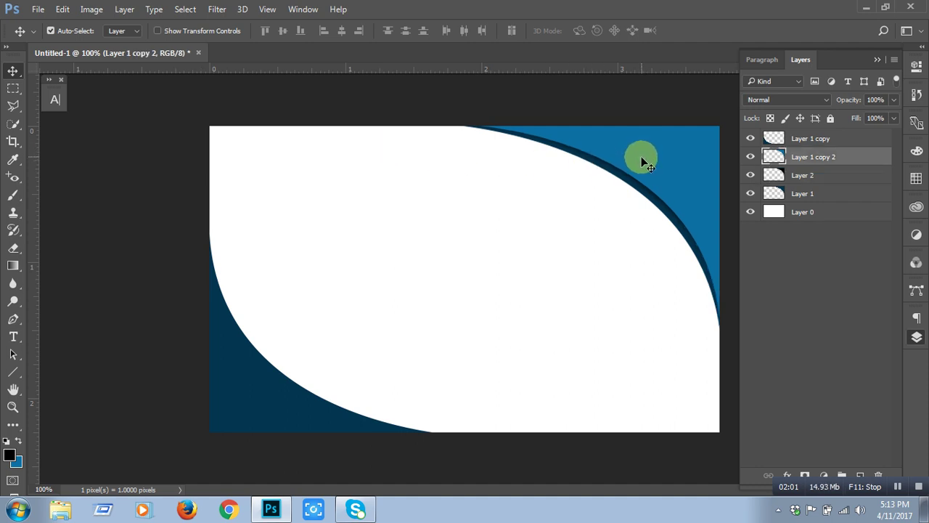
# Duplicate the lower-left corner shape and load the copy's pixel selection
pyautogui.moveTo(643, 174); pyautogui.dragTo(642, 177)
pyautogui.click(238, 420)
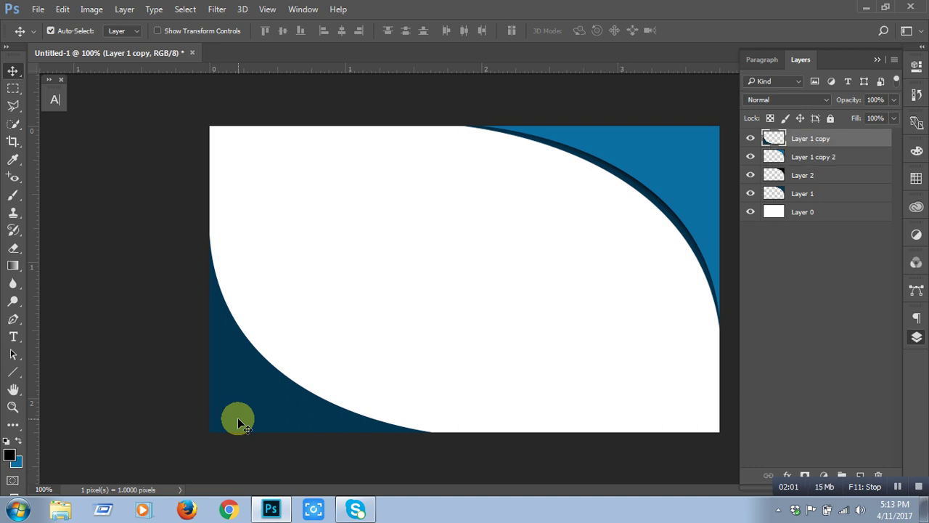
pyautogui.moveTo(237, 417)
pyautogui.keyDown('alt'); pyautogui.mouseDown()
pyautogui.moveTo(325, 370)
pyautogui.moveTo(269, 391)
pyautogui.mouseUp(); pyautogui.keyUp('alt')
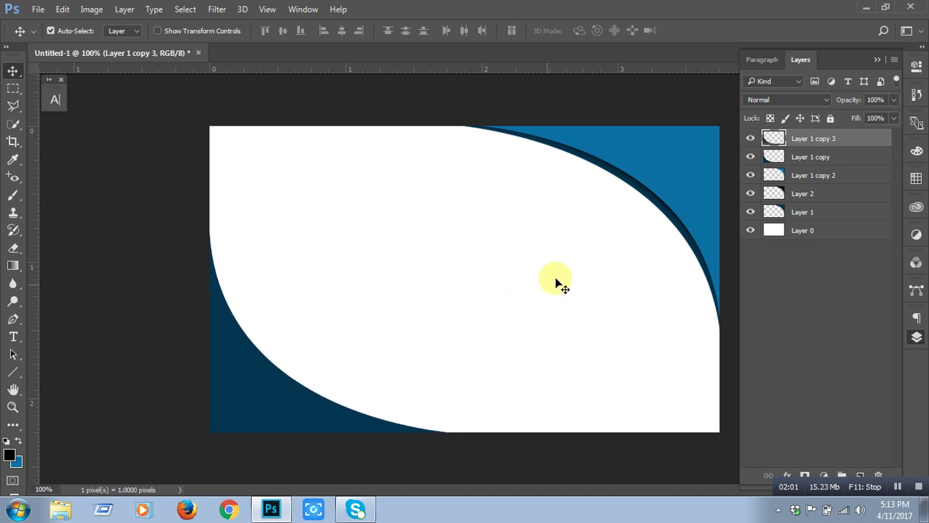
pyautogui.keyDown('ctrl'); pyautogui.click(776, 140); pyautogui.keyUp('ctrl')
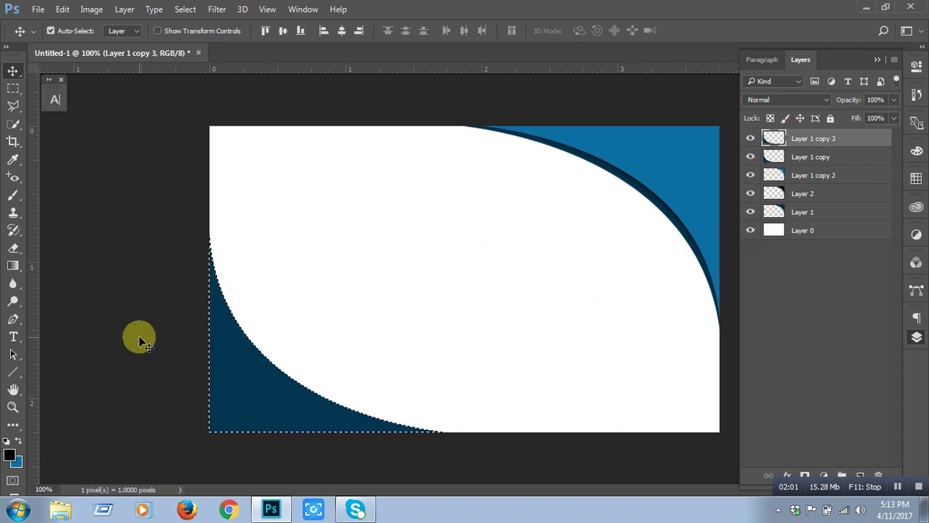
# Fill the selection with the top-right corner's medium blue, then deselect
pyautogui.press('i')
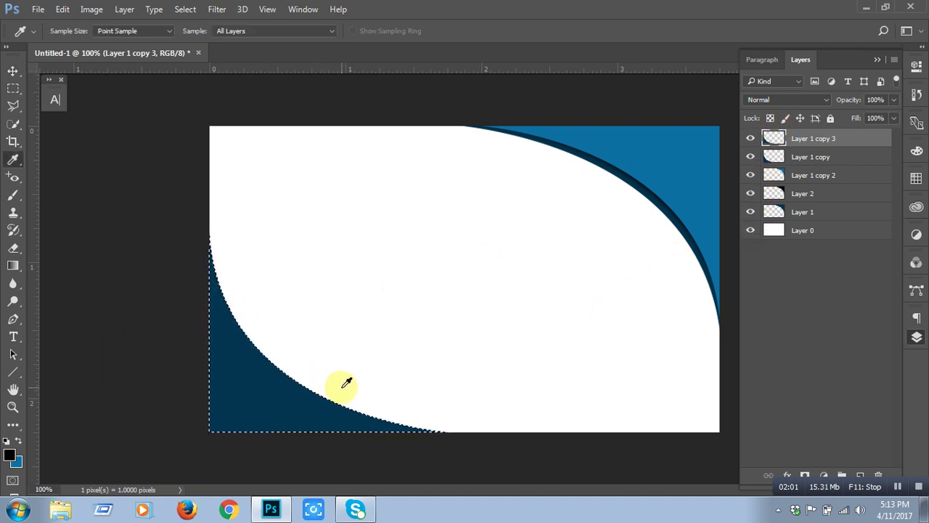
pyautogui.moveTo(649, 191); pyautogui.dragTo(691, 160)
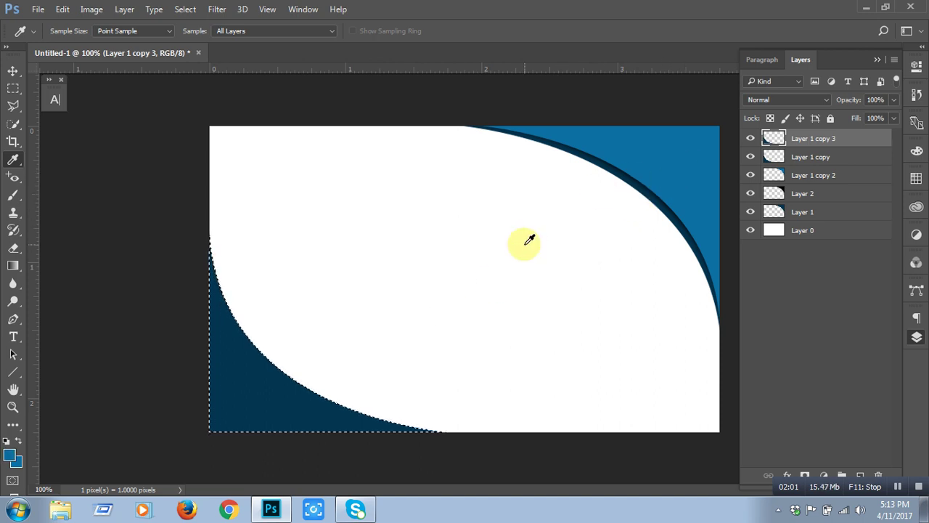
pyautogui.press('m')
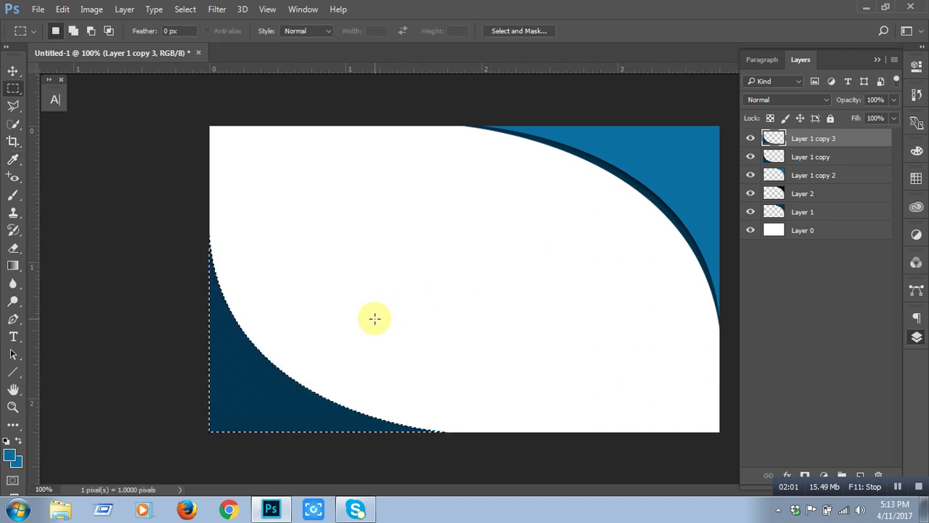
pyautogui.hotkey('alt', 'BackSpace')
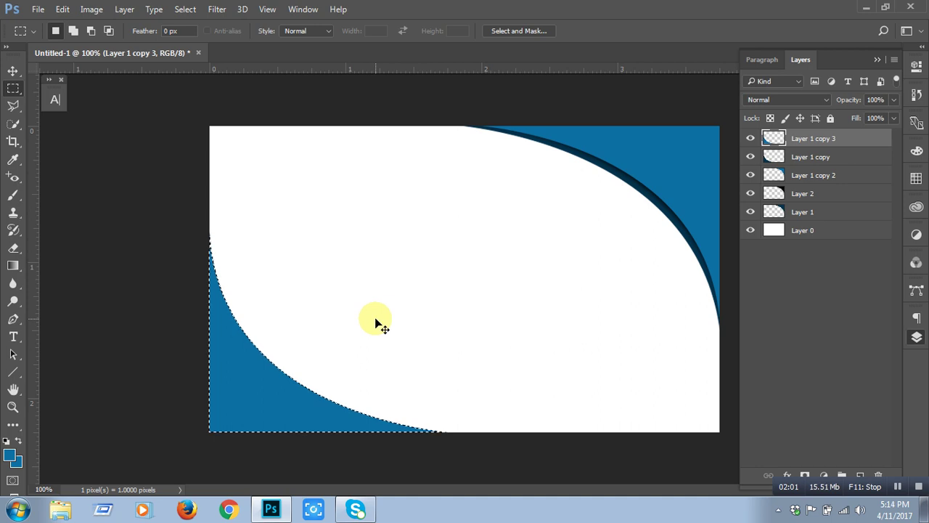
pyautogui.hotkey('ctrl', 'd')
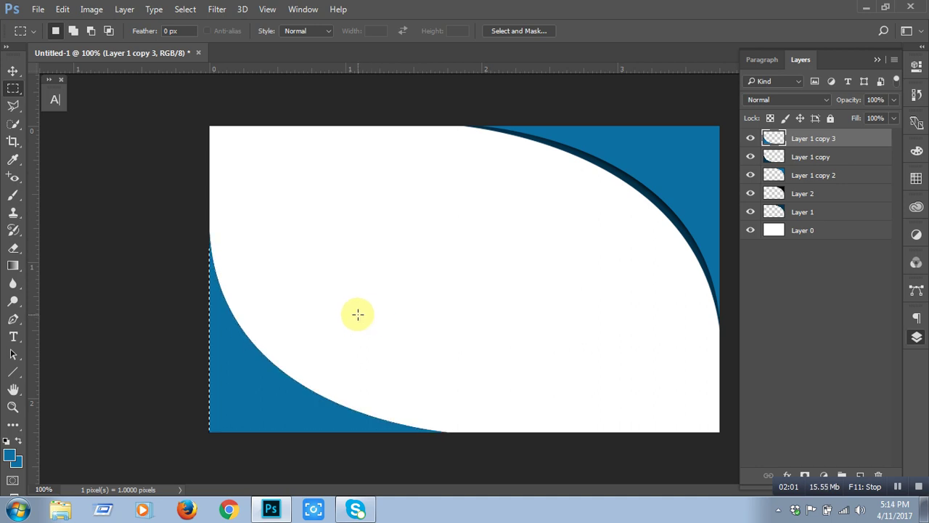
pyautogui.hotkey('ctrl', ';')
pyautogui.hotkey('ctrl', 'h')
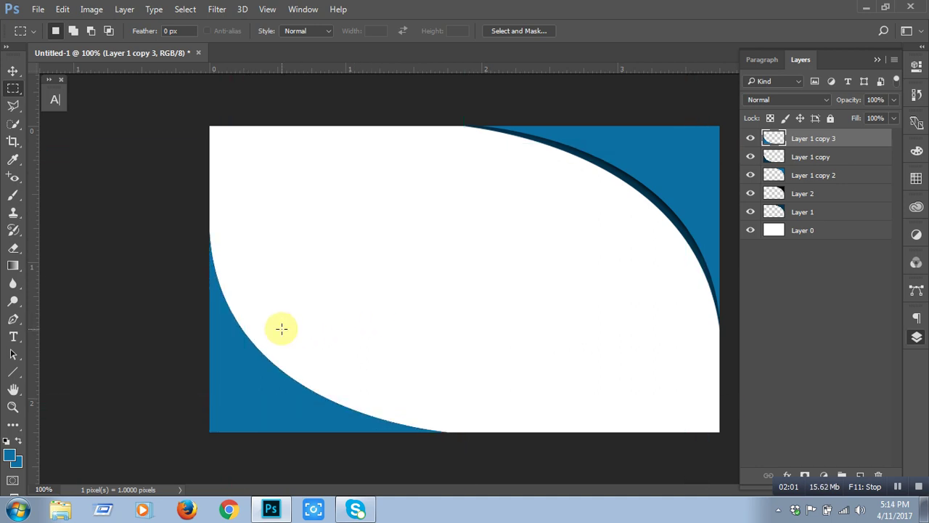
pyautogui.click(824, 158)
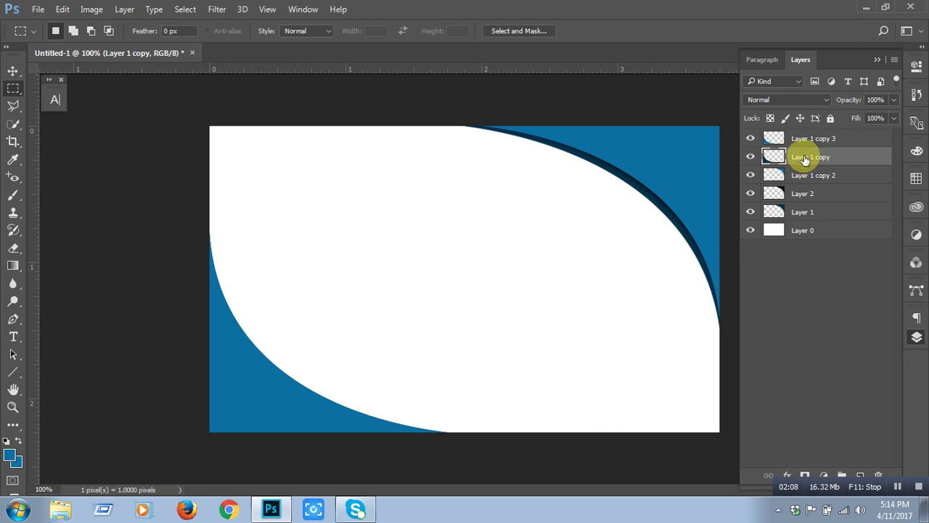
# Nudge the navy Layer 1 copy up and to the right behind the lower-left corner
pyautogui.press('v')
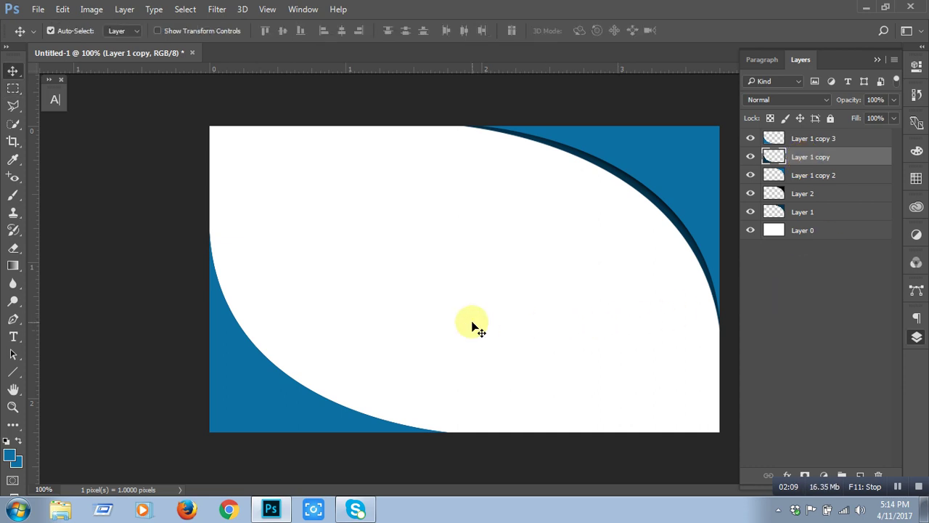
pyautogui.press('Up')
pyautogui.press('Right')
pyautogui.press('Up')
pyautogui.press('Right')
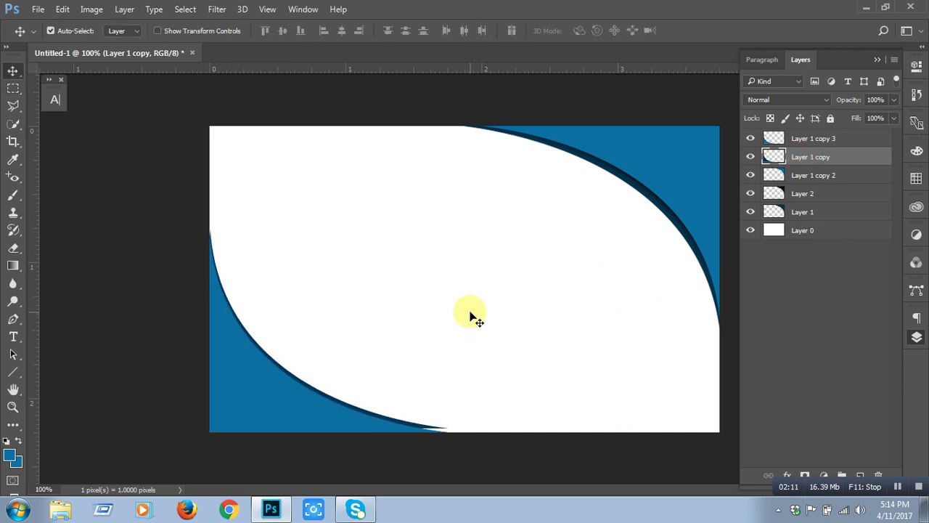
pyautogui.press('Up')
pyautogui.press('Right')
pyautogui.press('Up')
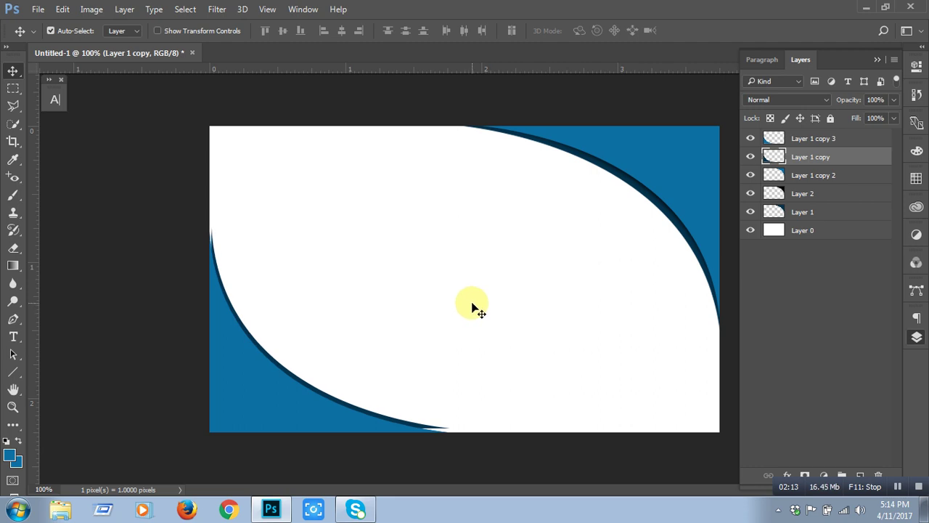
# Enlarge the navy shape to about 107% and merge it into the layer below
pyautogui.press('Down')
pyautogui.press('Left')
pyautogui.hotkey('ctrl', 't')
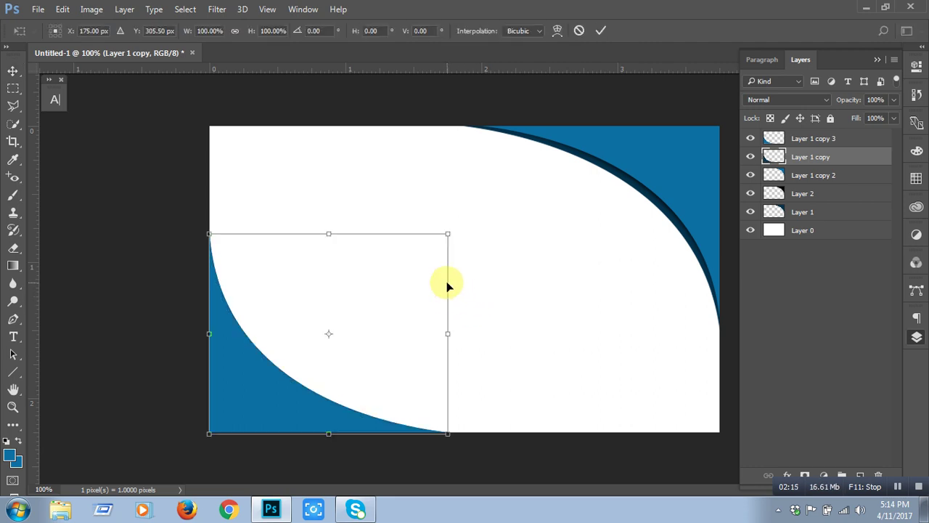
pyautogui.moveTo(451, 234); pyautogui.dragTo(472, 218)
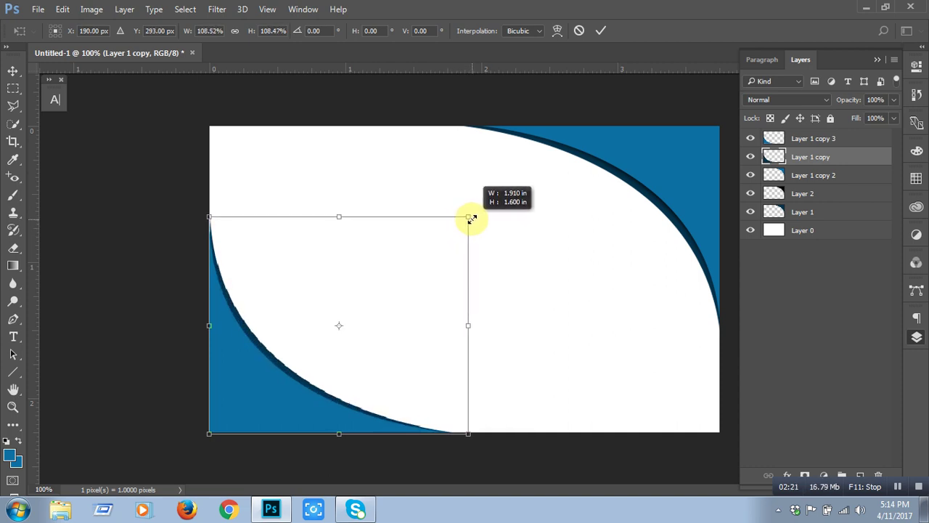
pyautogui.moveTo(472, 218); pyautogui.dragTo(467, 218)
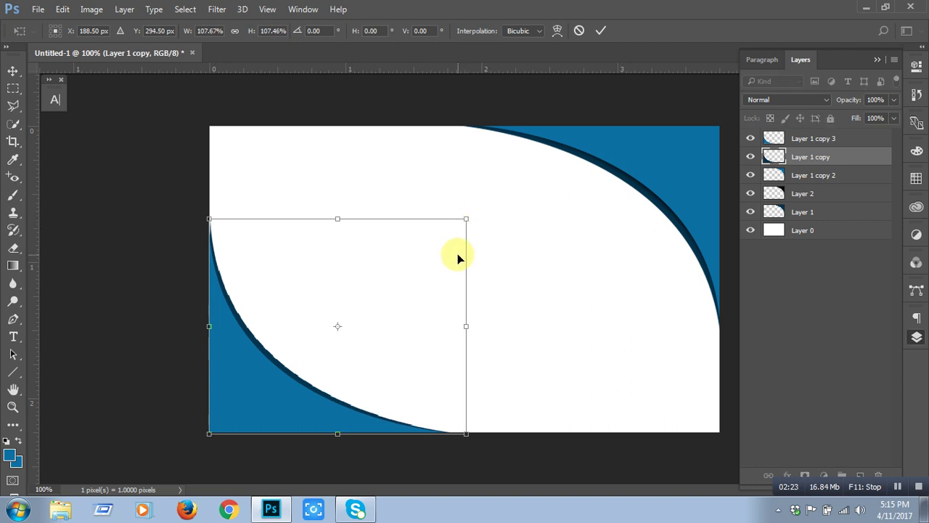
pyautogui.press('Return')
pyautogui.hotkey('ctrl', 'e')
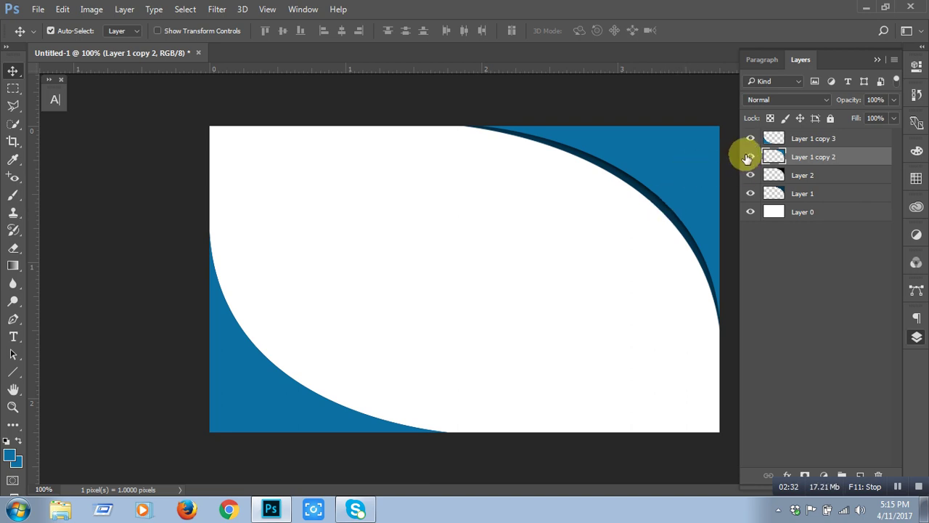
# Duplicate Layer 1 and move the copy above Layer 1 copy 2
pyautogui.click(749, 157)
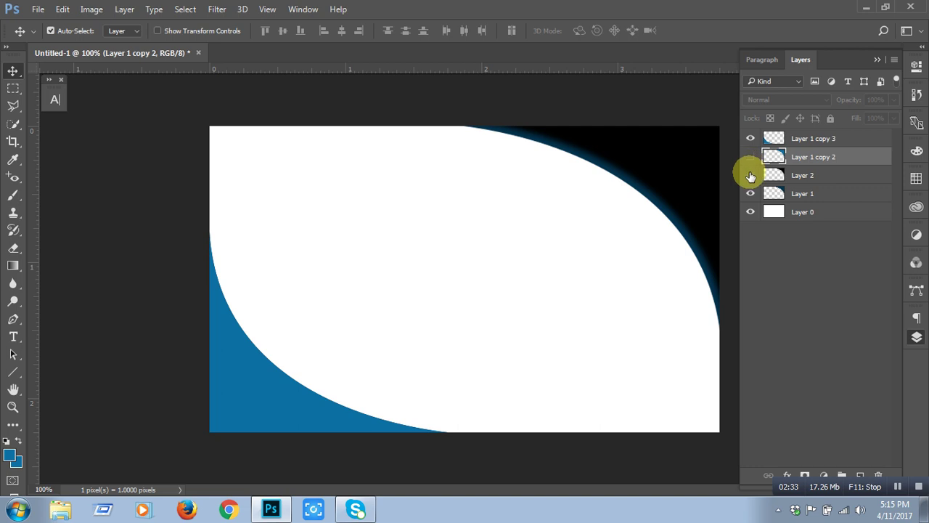
pyautogui.click(750, 175)
pyautogui.click(801, 193)
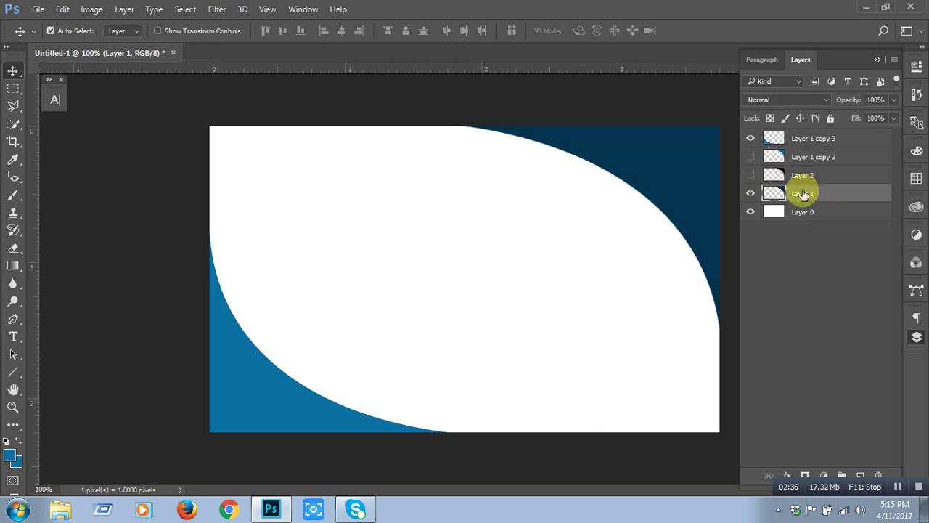
pyautogui.click(641, 235)
pyautogui.click(676, 166)
pyautogui.moveTo(675, 163); pyautogui.dragTo(554, 246)
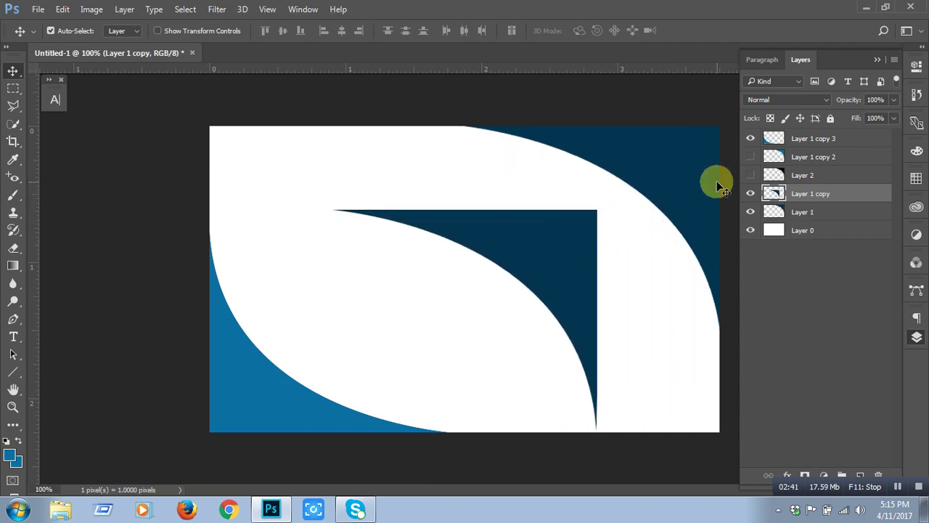
pyautogui.click(750, 157)
pyautogui.click(751, 175)
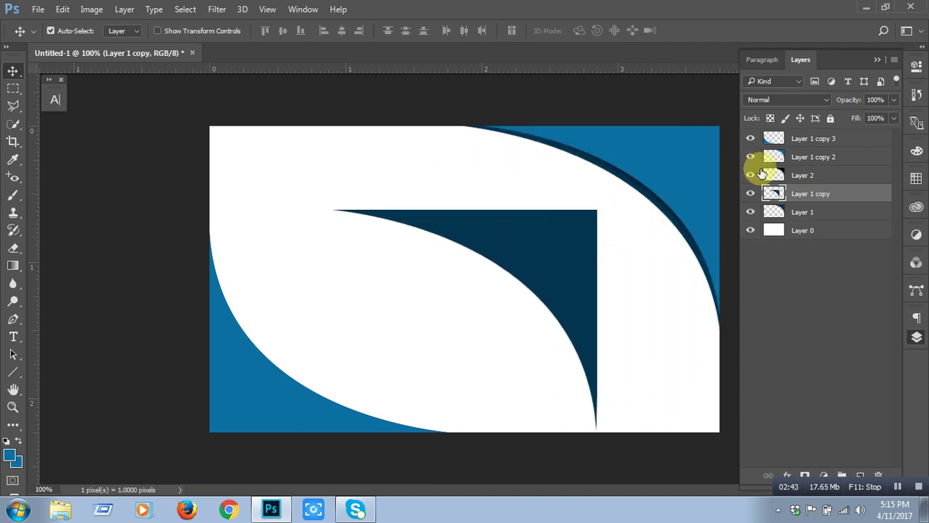
pyautogui.moveTo(857, 194); pyautogui.dragTo(856, 154)
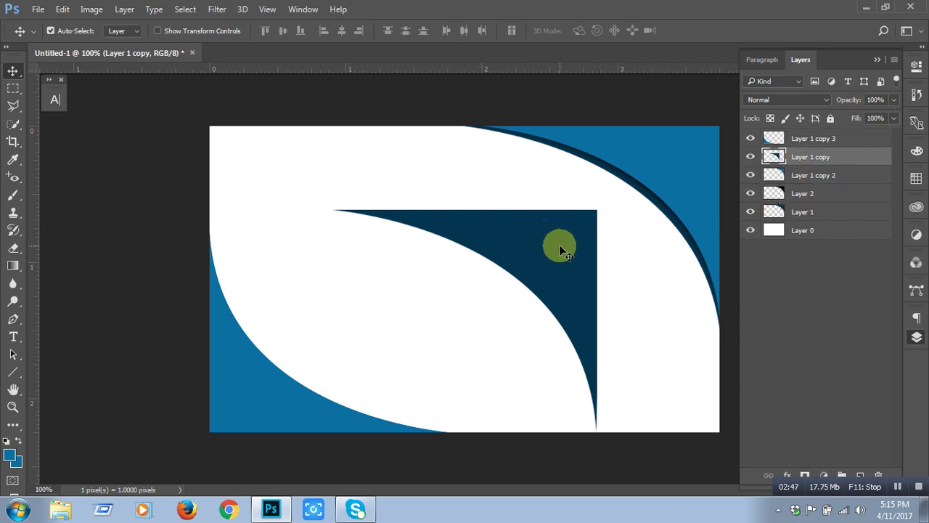
# Flip the dark copy both horizontally and vertically
pyautogui.hotkey('ctrl', 't')
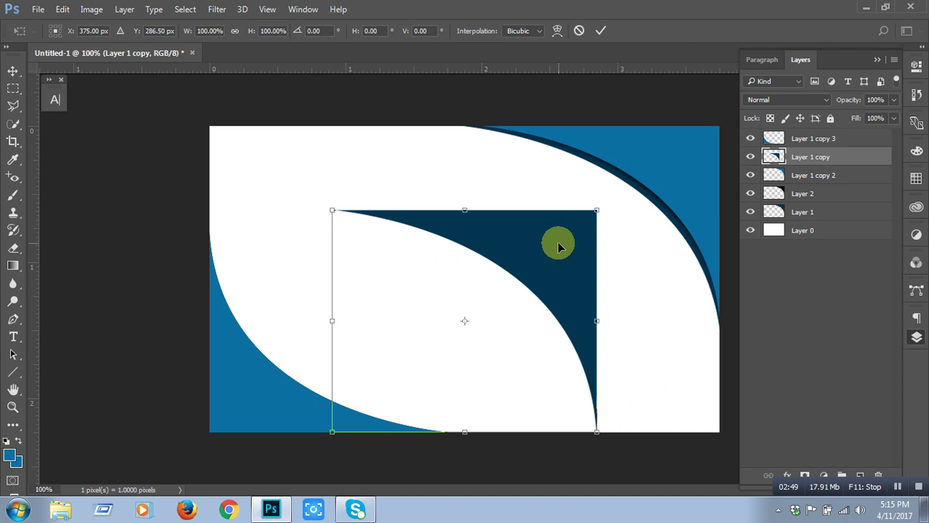
pyautogui.rightClick(558, 247)
pyautogui.click(613, 445)
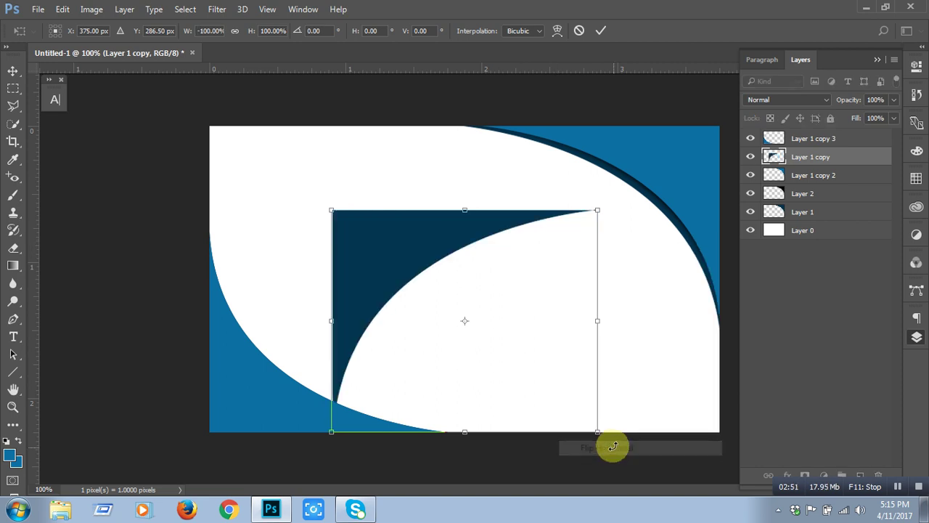
pyautogui.rightClick(518, 321)
pyautogui.click(551, 311)
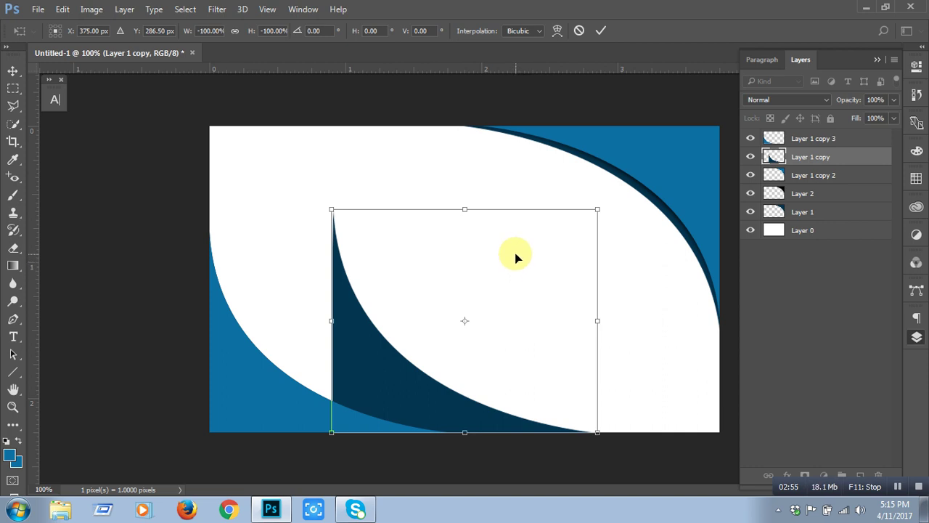
pyautogui.press('Return')
# Nudge the flipped navy band left and down along the lower-left blue curve's inner edge
pyautogui.press('Left')
pyautogui.press('Left')
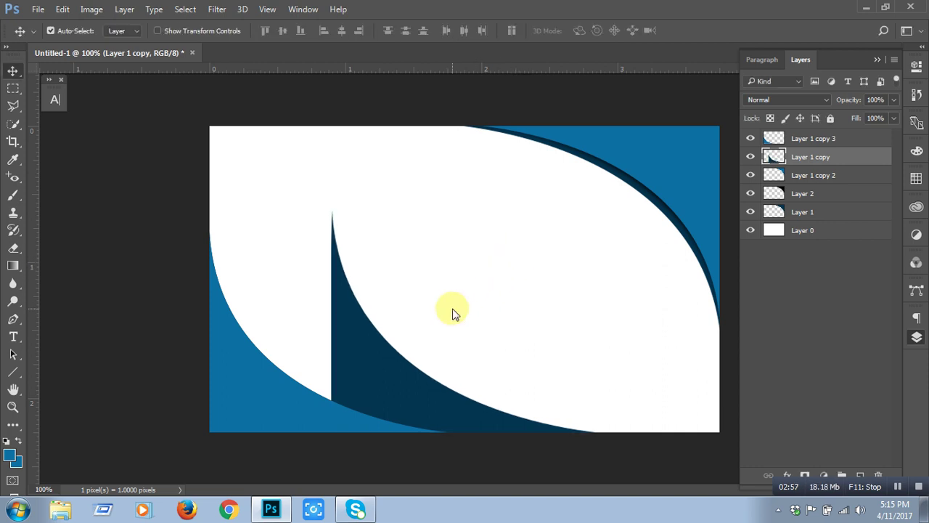
pyautogui.press('Left')
pyautogui.press('Left')
pyautogui.press('Left')
pyautogui.press('Left')
pyautogui.press('Left')
pyautogui.press('Left')
pyautogui.press('Left')
pyautogui.press('Left')
pyautogui.press('Left')
pyautogui.press('Left')
pyautogui.press('Left')
pyautogui.press('Left')
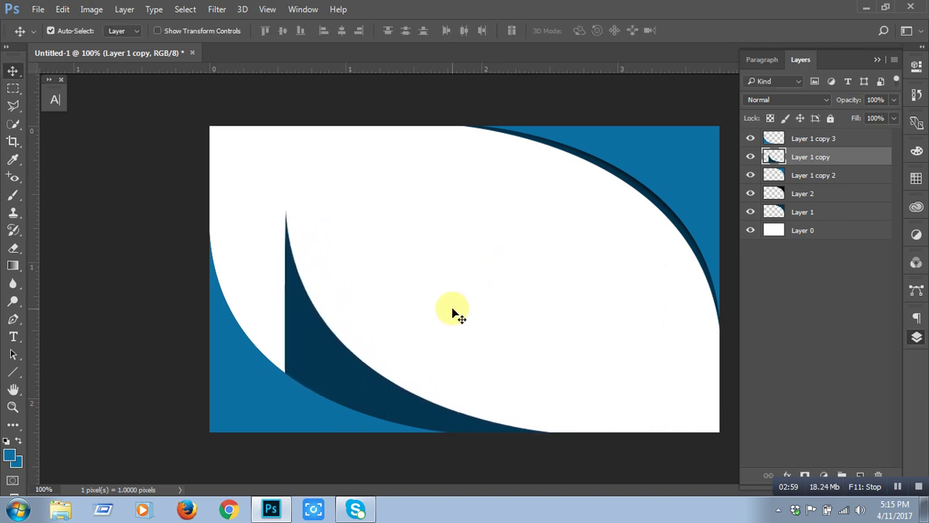
pyautogui.press('Left')
pyautogui.press('Left')
pyautogui.press('Left')
pyautogui.press('Left')
pyautogui.press('Left')
pyautogui.press('Left')
pyautogui.press('Left')
pyautogui.press('Left')
pyautogui.press('Left')
pyautogui.press('Left')
pyautogui.press('Left')
pyautogui.press('Left')
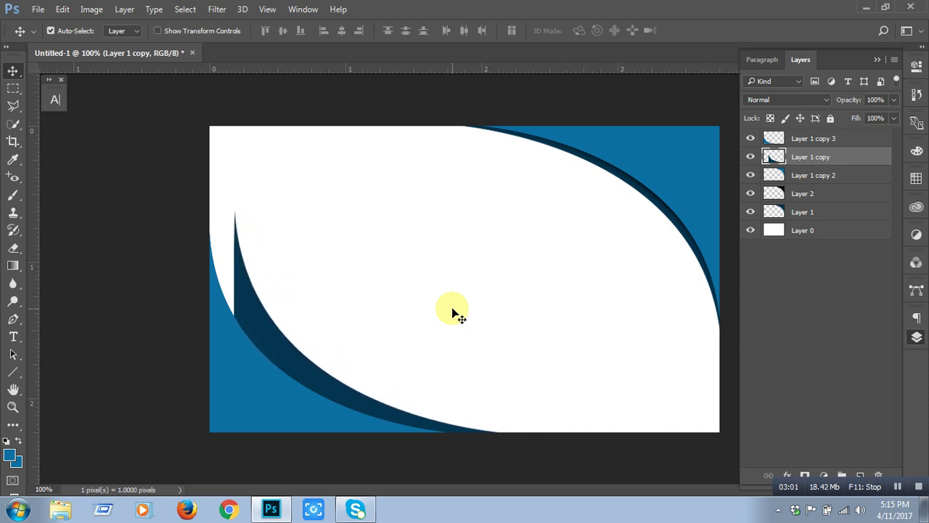
pyautogui.press('Left')
pyautogui.press('Left')
pyautogui.press('Left')
pyautogui.press('Left')
pyautogui.press('Left')
pyautogui.press('Left')
pyautogui.press('Left')
pyautogui.press('Left')
pyautogui.press('Left')
pyautogui.press('Left')
pyautogui.press('Left')
pyautogui.press('Left')
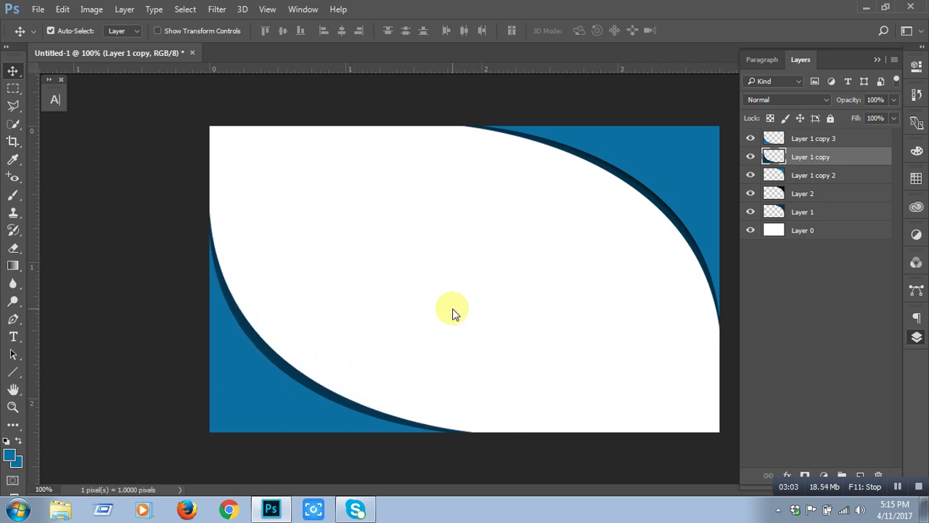
pyautogui.press('Left')
pyautogui.press('Left')
pyautogui.press('Left')
pyautogui.press('Left')
pyautogui.press('Left')
pyautogui.press('Left')
pyautogui.press('Left')
pyautogui.press('Left')
pyautogui.press('Left')
pyautogui.press('Left')
pyautogui.press('Left')
pyautogui.press('Left')
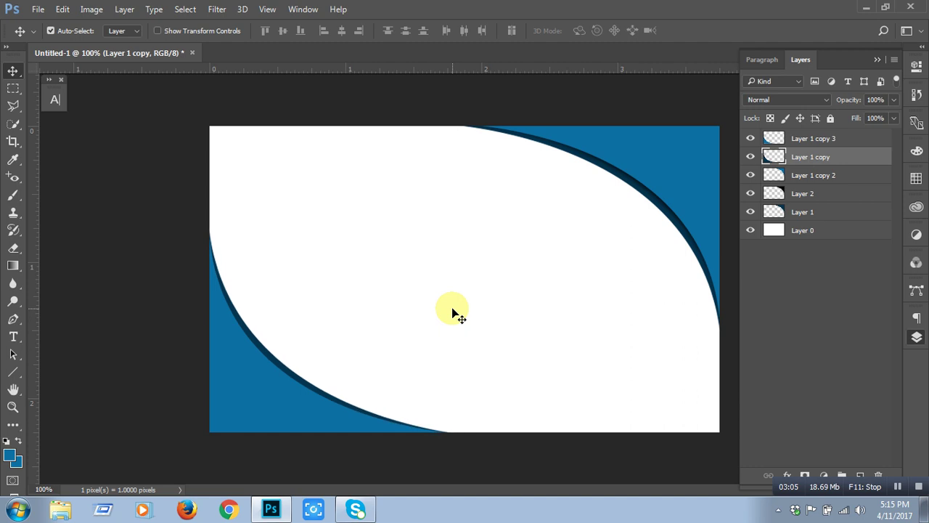
pyautogui.press('Left')
pyautogui.press('Left')
pyautogui.press('Left')
pyautogui.press('Left')
pyautogui.press('Left')
pyautogui.press('Left')
pyautogui.press('Left')
pyautogui.press('Left')
pyautogui.press('Left')
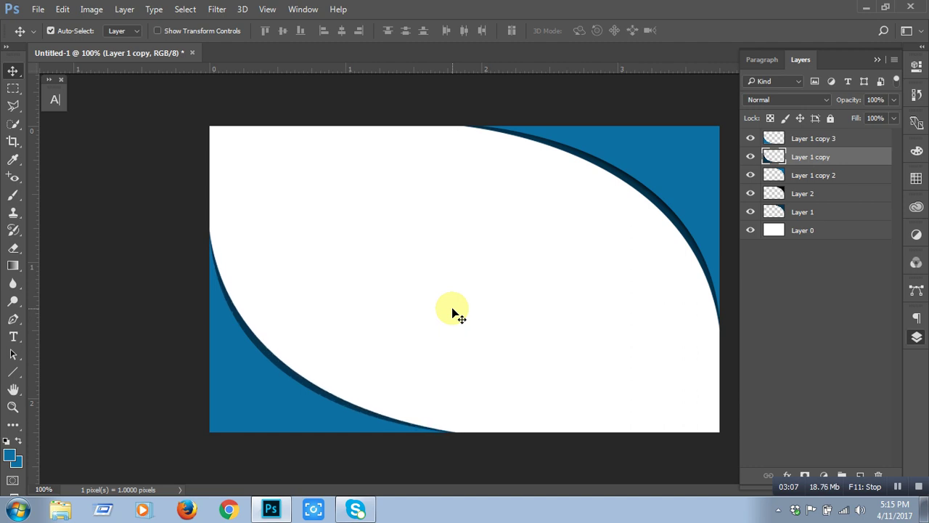
pyautogui.press('Left')
pyautogui.press('Left')
pyautogui.press('Left')
pyautogui.press('Left')
pyautogui.press('Left')
pyautogui.press('Left')
pyautogui.press('Down')
pyautogui.press('Down')
pyautogui.press('Down')
pyautogui.press('Down')
pyautogui.press('Down')
pyautogui.press('Down')
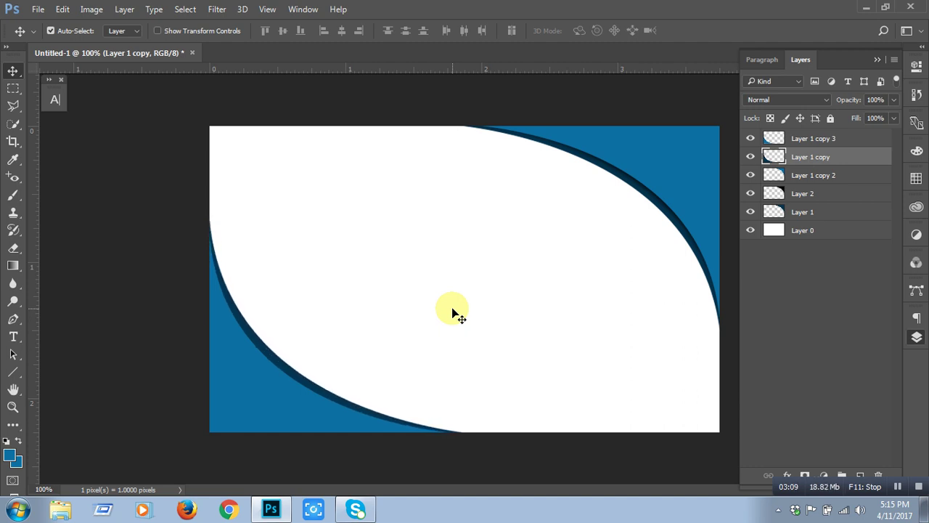
pyautogui.press('Down')
pyautogui.press('Down')
pyautogui.press('Down')
pyautogui.press('Down')
pyautogui.press('Down')
pyautogui.press('Down')
pyautogui.press('Down')
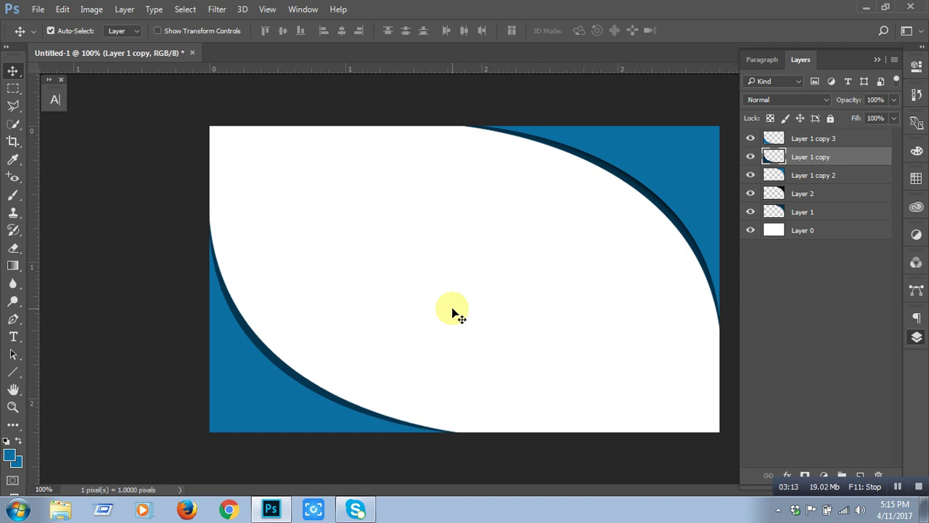
pyautogui.press('Down')
pyautogui.press('Down')
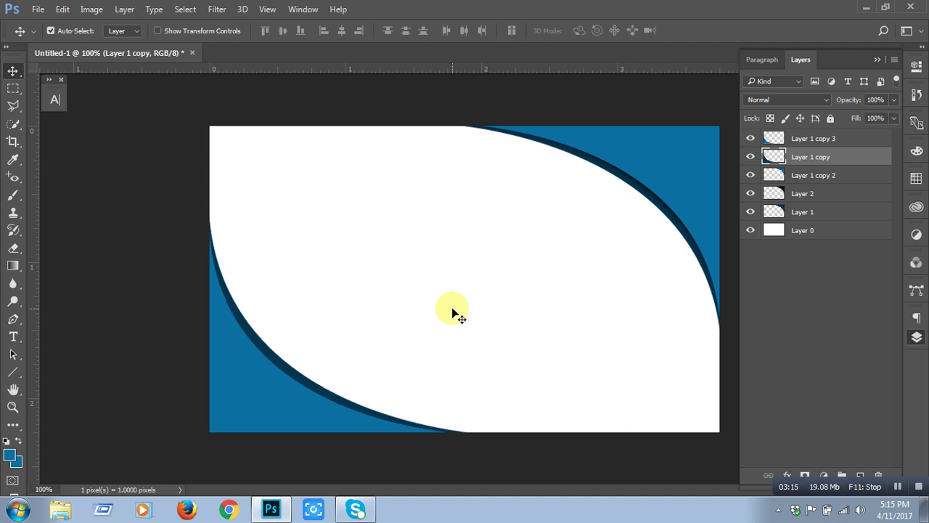
pyautogui.press('Down')
pyautogui.press('Down')
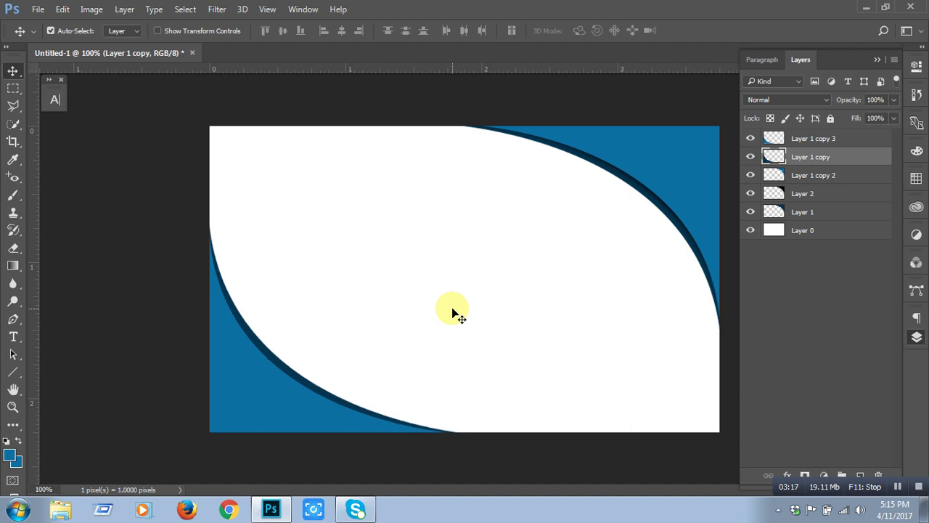
pyautogui.press('Down')
pyautogui.press('Down')
pyautogui.press('Up')
pyautogui.press('Up')
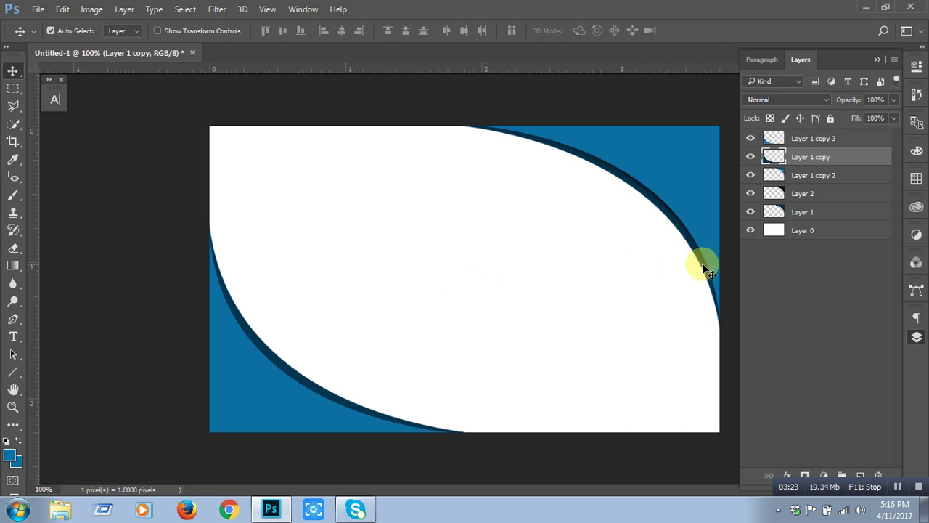
# Add Layer 3 beneath Layer 1 copy 3 and load the copy's shape as a selection
pyautogui.click(292, 393)
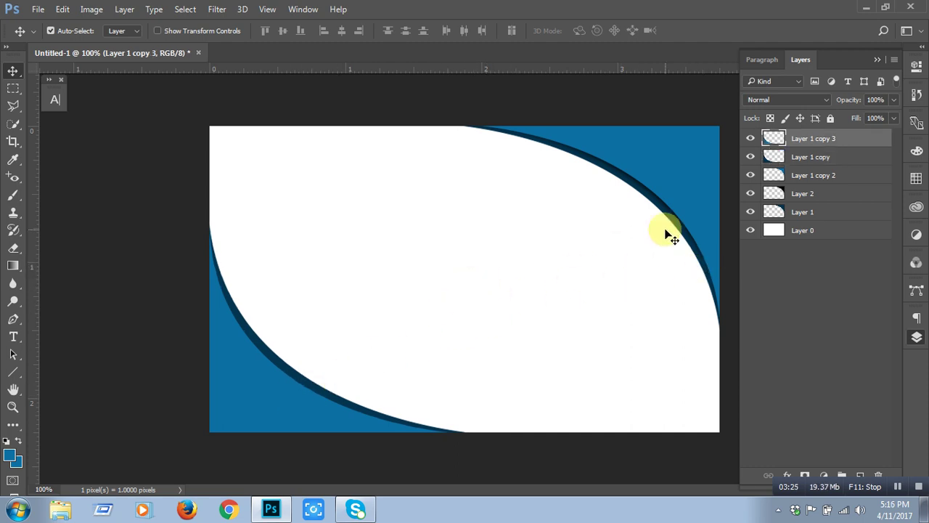
pyautogui.click(860, 475)
pyautogui.moveTo(801, 138); pyautogui.dragTo(855, 167)
pyautogui.click(266, 398)
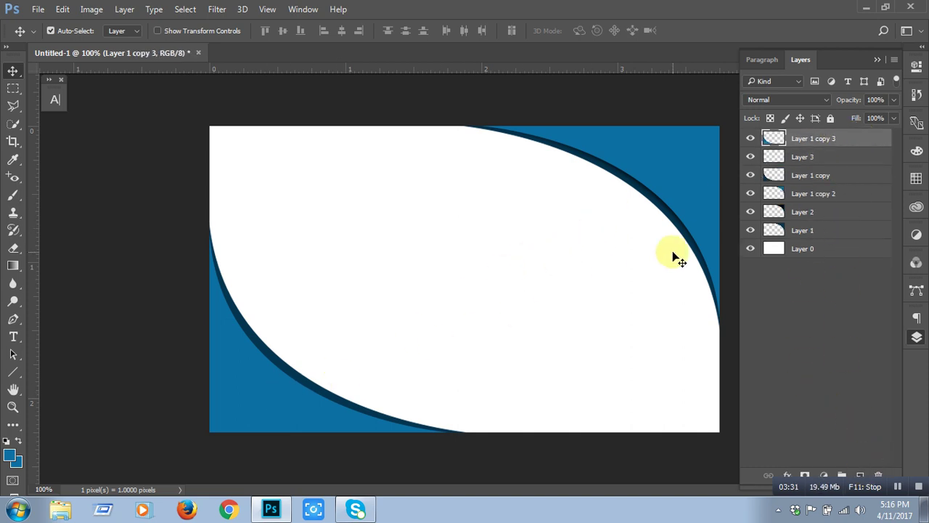
pyautogui.keyDown('ctrl'); pyautogui.click(773, 138); pyautogui.keyUp('ctrl')
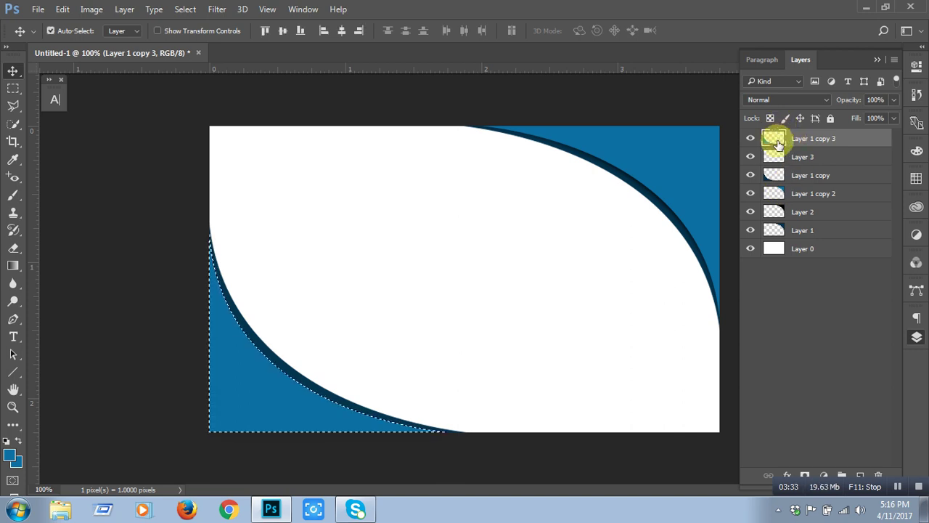
pyautogui.click(799, 156)
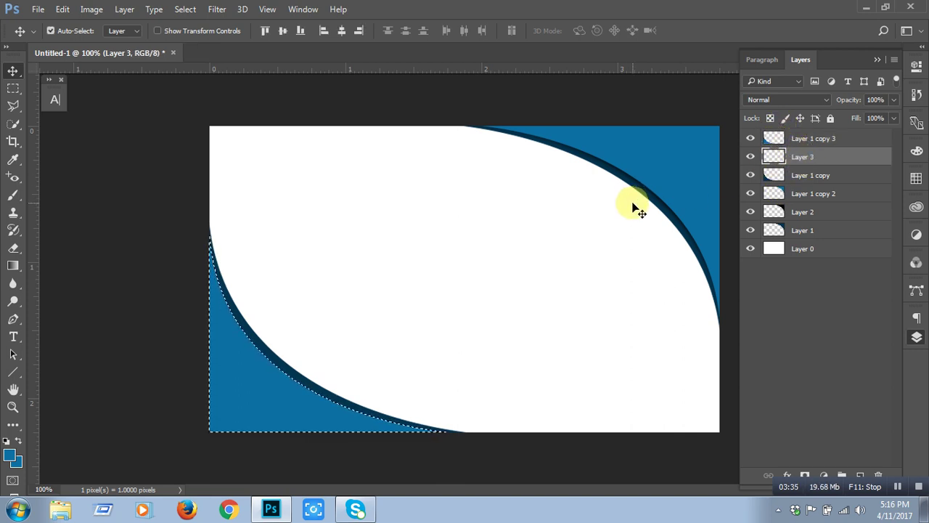
# Fill the selection on Layer 3 with black and clear the selection
pyautogui.click(11, 457)
pyautogui.moveTo(188, 305); pyautogui.dragTo(188, 359)
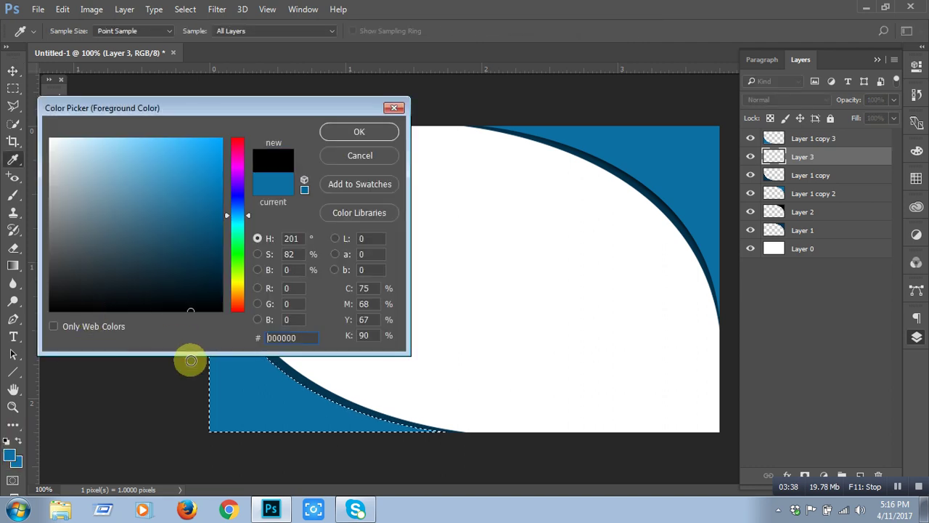
pyautogui.click(359, 132)
pyautogui.press('v')
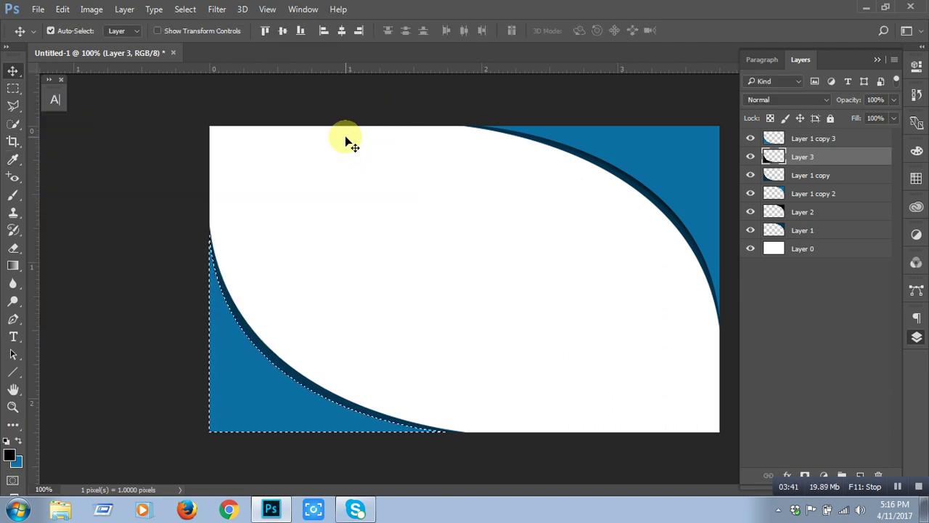
pyautogui.click(353, 150)
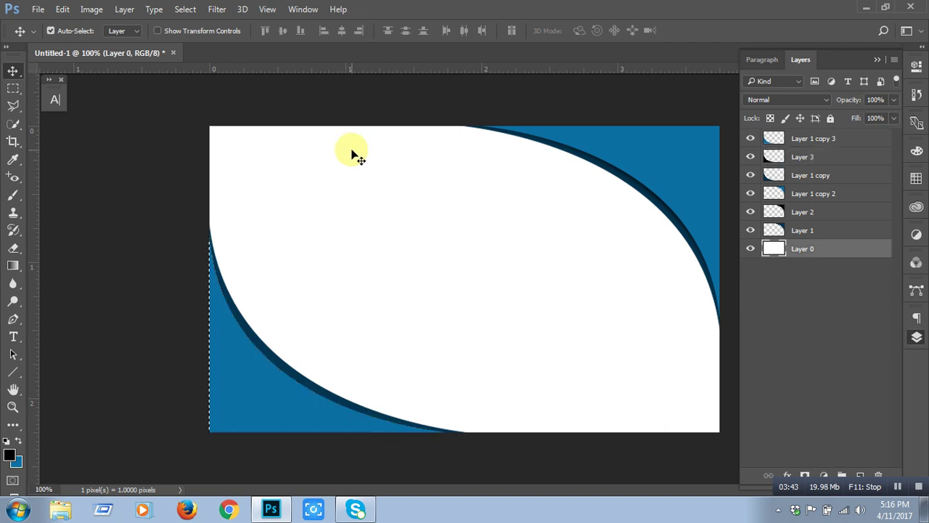
pyautogui.hotkey('ctrl', ';')
pyautogui.hotkey('ctrl', 'h')
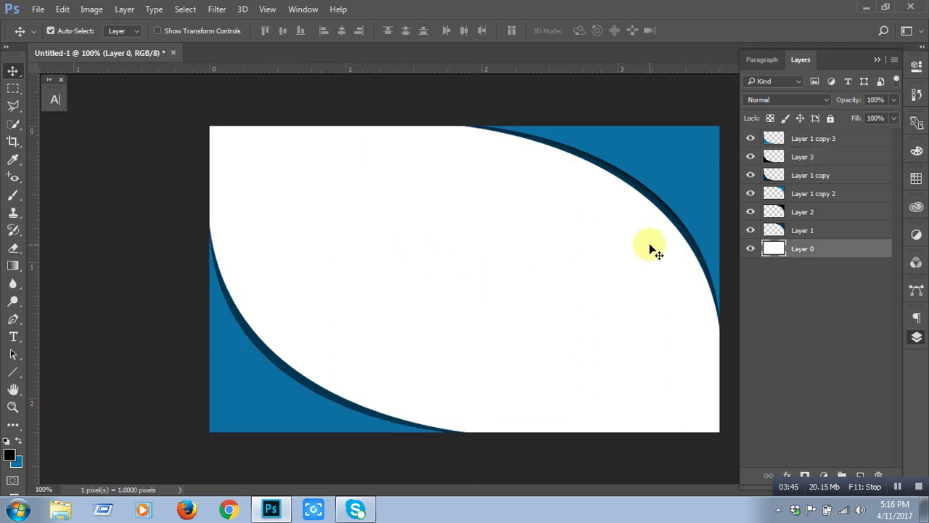
pyautogui.click(750, 139)
pyautogui.click(750, 138)
pyautogui.click(826, 155)
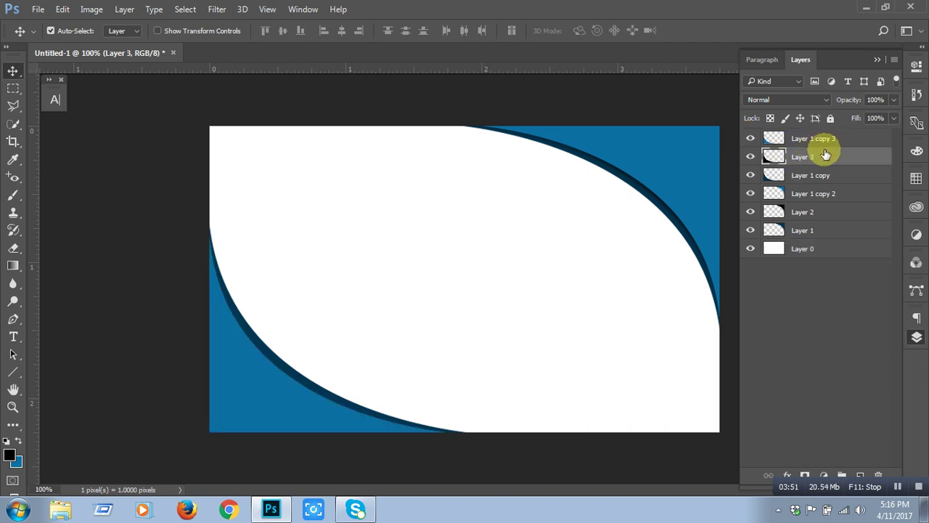
# Blur Layer 3's black band with a 4.2-pixel Gaussian Blur
pyautogui.click(215, 9)
pyautogui.moveTo(224, 159)
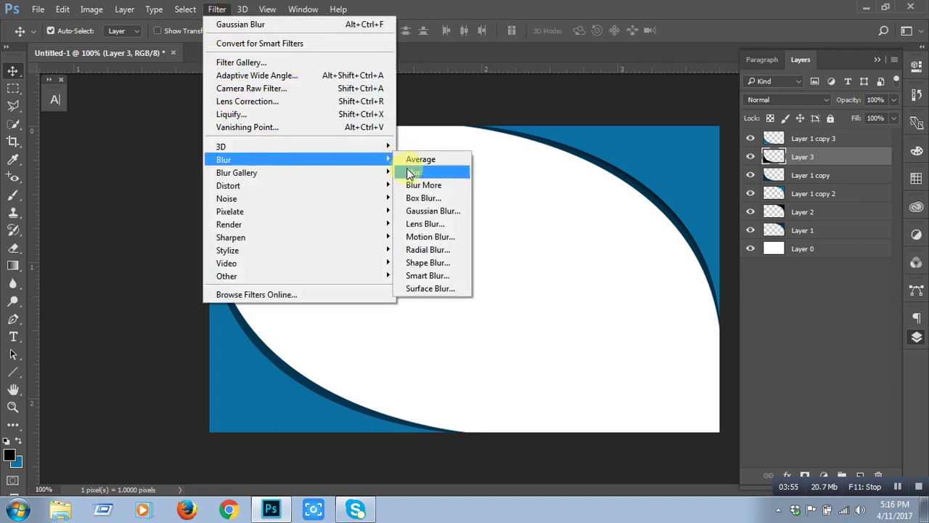
pyautogui.click(430, 210)
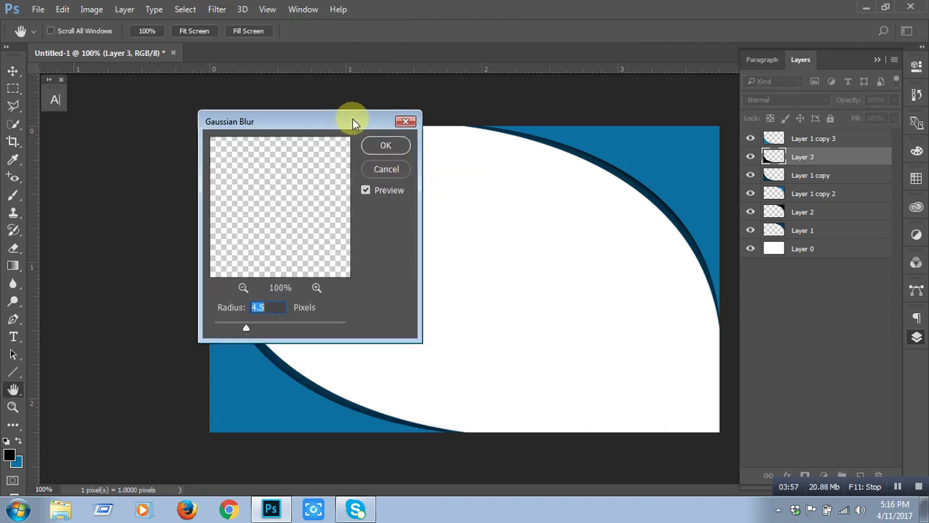
pyautogui.moveTo(353, 119); pyautogui.dragTo(583, 118)
pyautogui.moveTo(471, 331)
pyautogui.mouseDown()
pyautogui.moveTo(417, 328)
pyautogui.moveTo(455, 327)
pyautogui.mouseUp()
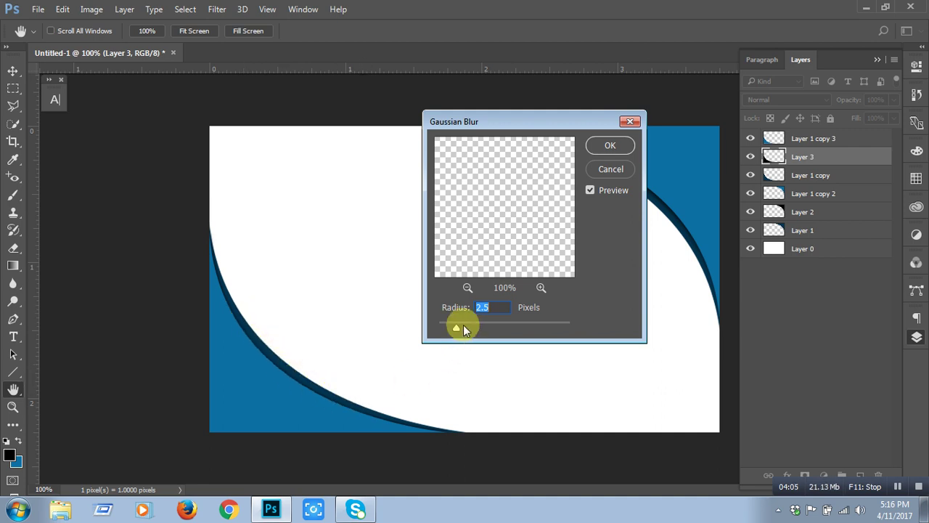
pyautogui.moveTo(460, 322); pyautogui.dragTo(539, 322)
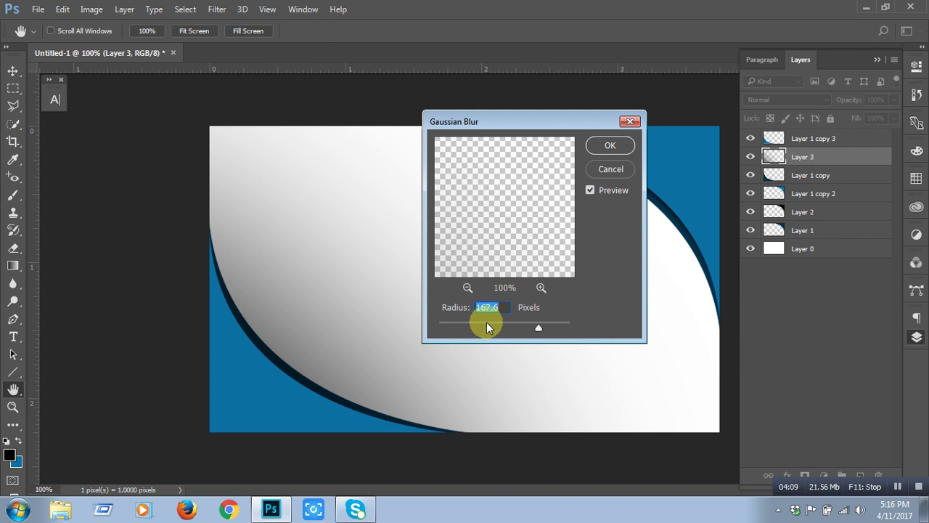
pyautogui.click(486, 322)
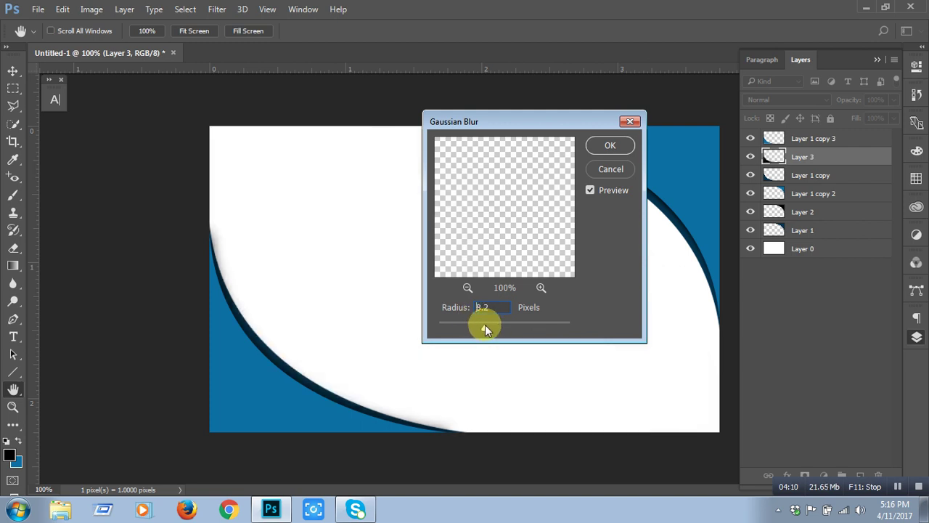
pyautogui.moveTo(485, 324); pyautogui.dragTo(464, 322)
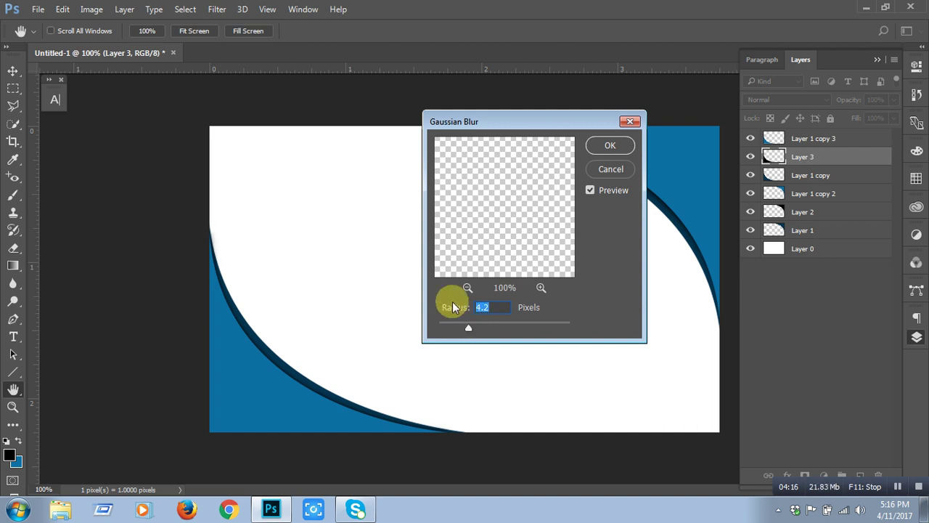
pyautogui.click(614, 146)
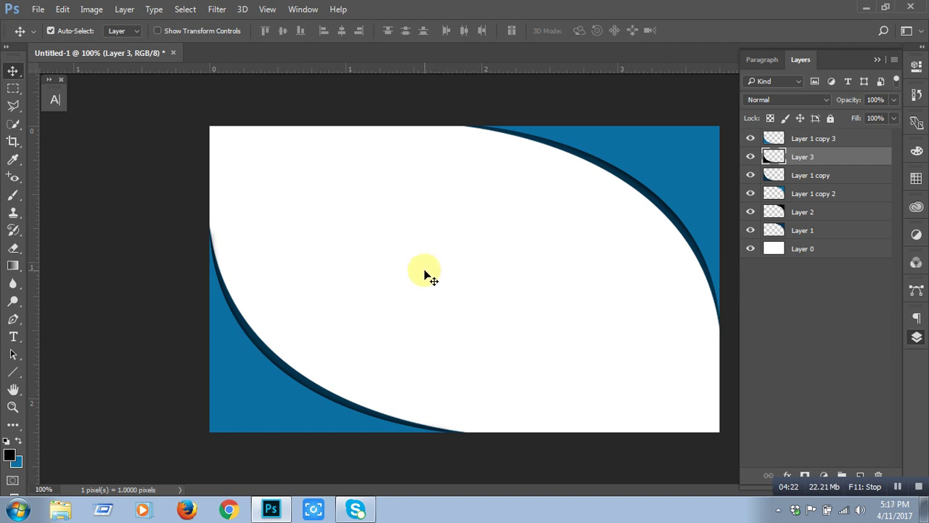
# Add a new layer and type 'COMPANY NAME' on the card with the horizontal type tool
pyautogui.click(807, 342)
pyautogui.click(842, 138)
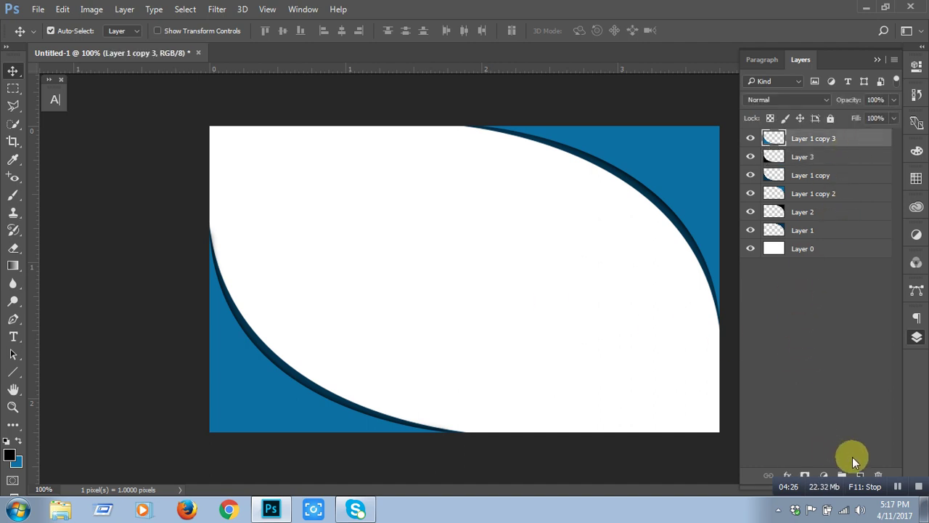
pyautogui.click(861, 475)
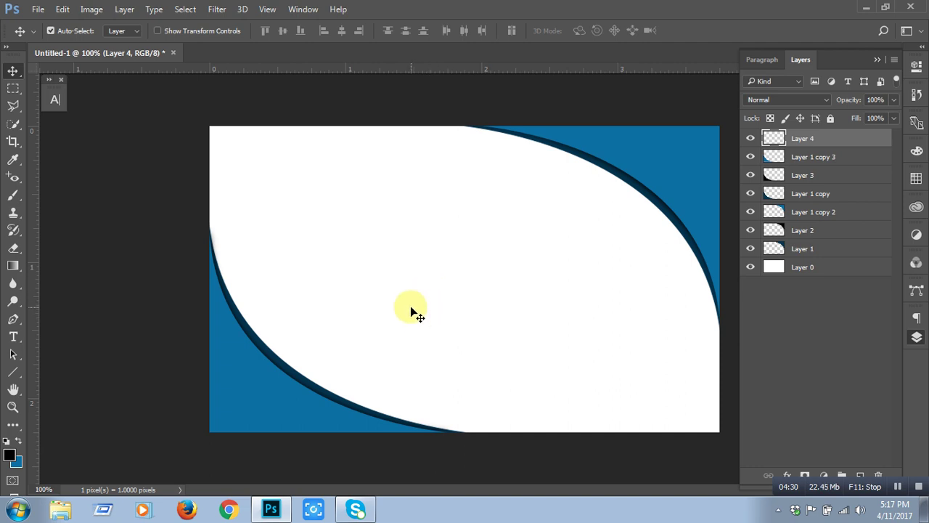
pyautogui.click(13, 336)
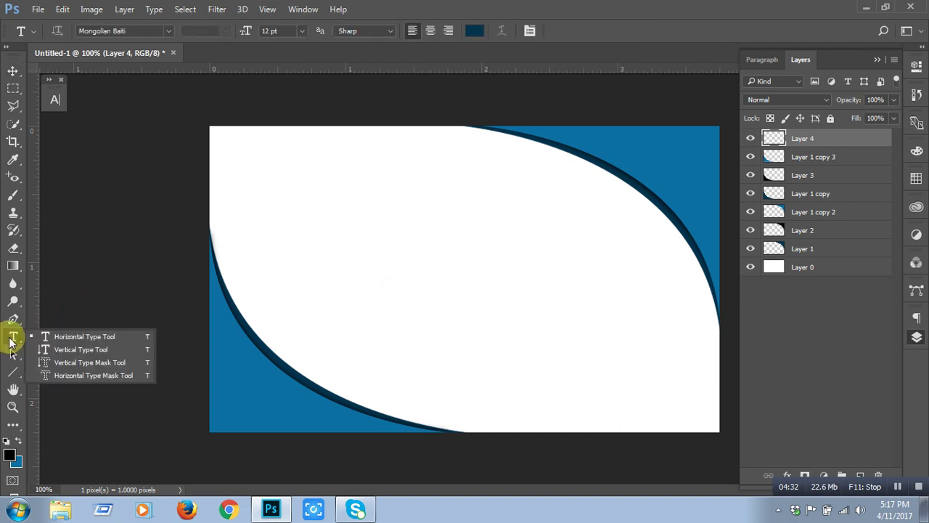
pyautogui.click(68, 336)
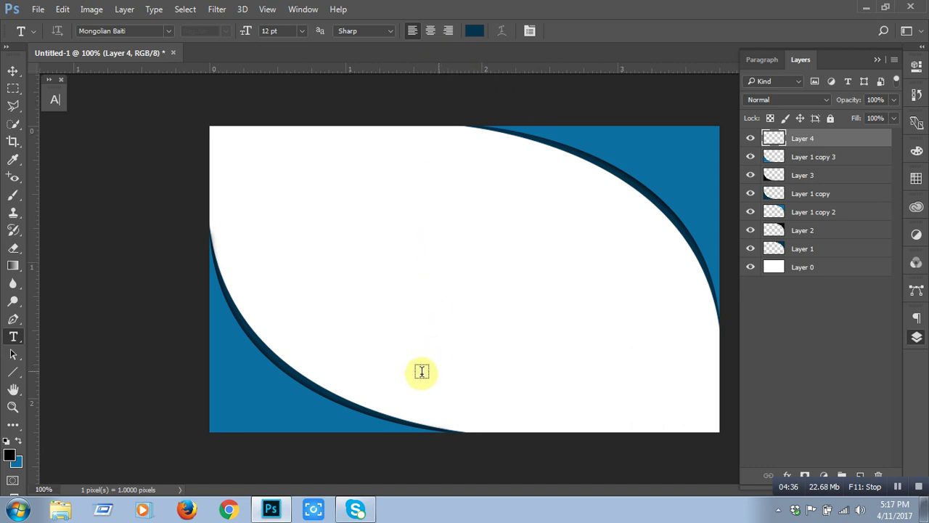
pyautogui.click(358, 353)
pyautogui.write('.com')
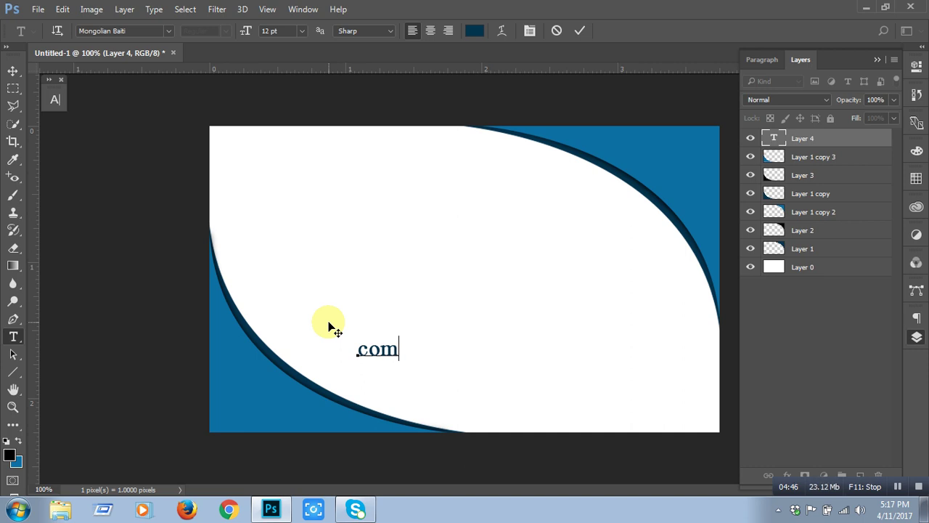
pyautogui.hotkey('ctrl', 'z')
pyautogui.write('COMPANY')
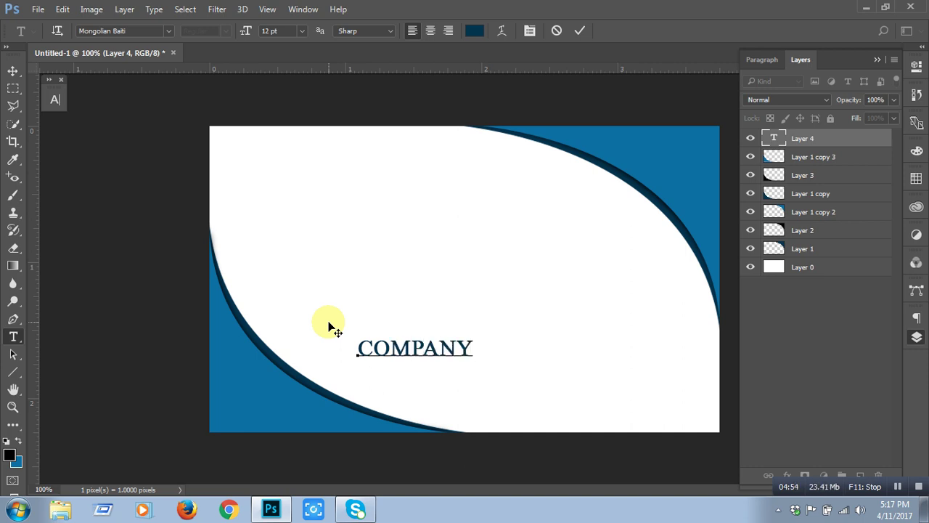
pyautogui.write(' NAME')
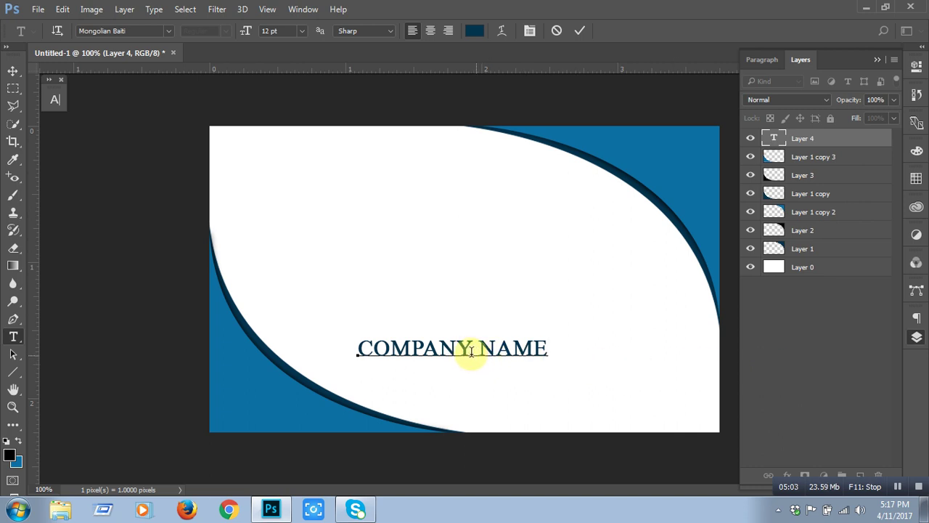
# Recolour the word NAME to the card's blue, 0d6fa2
pyautogui.moveTo(478, 348); pyautogui.dragTo(548, 354)
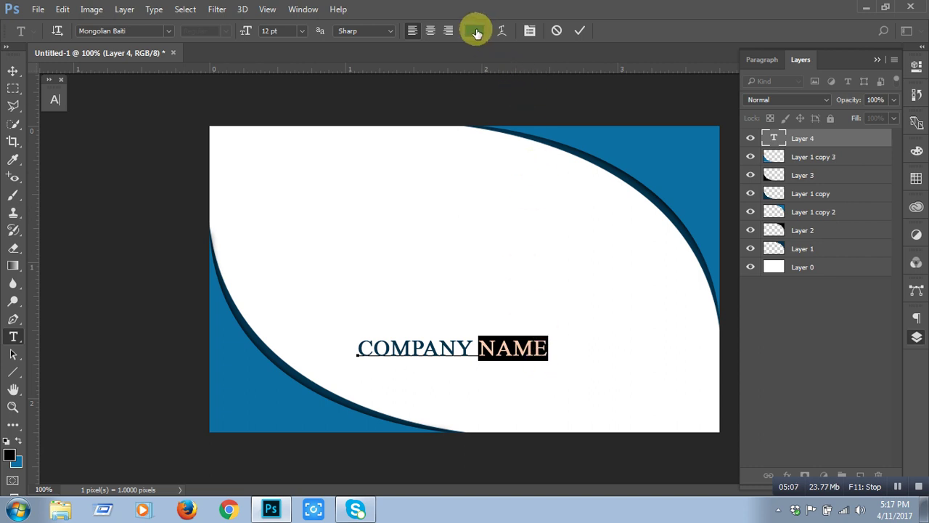
pyautogui.click(476, 33)
pyautogui.click(640, 151)
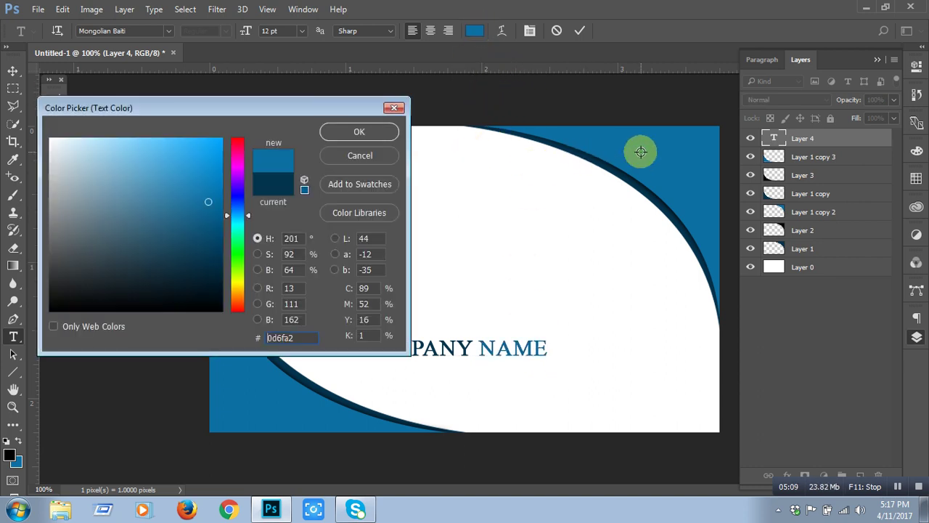
pyautogui.click(379, 136)
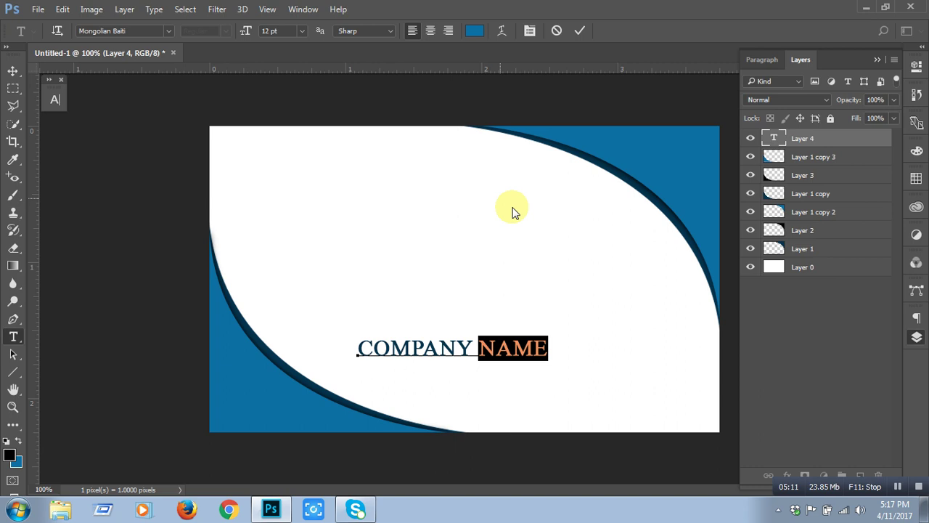
pyautogui.click(853, 355)
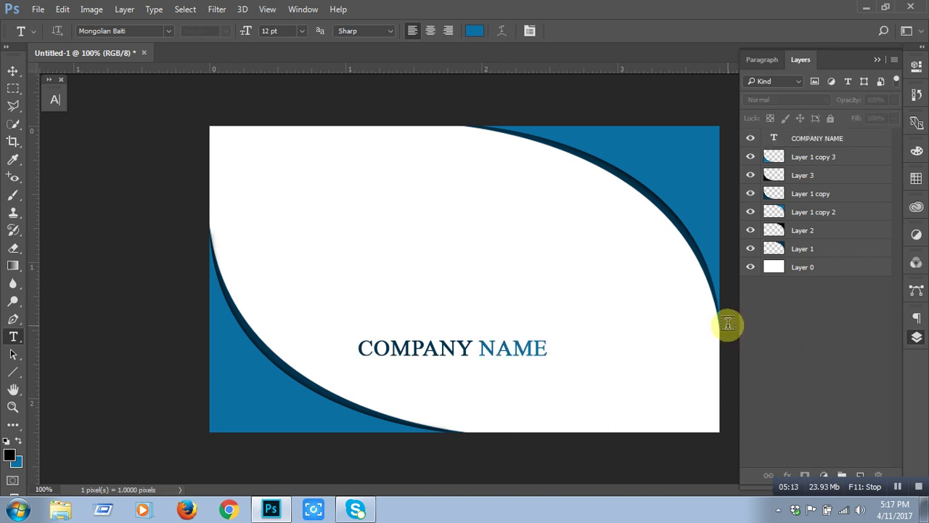
# Centre the COMPANY NAME layer on the canvas, then nudge it slightly down
pyautogui.press('v')
pyautogui.hotkey('ctrl', 'a')
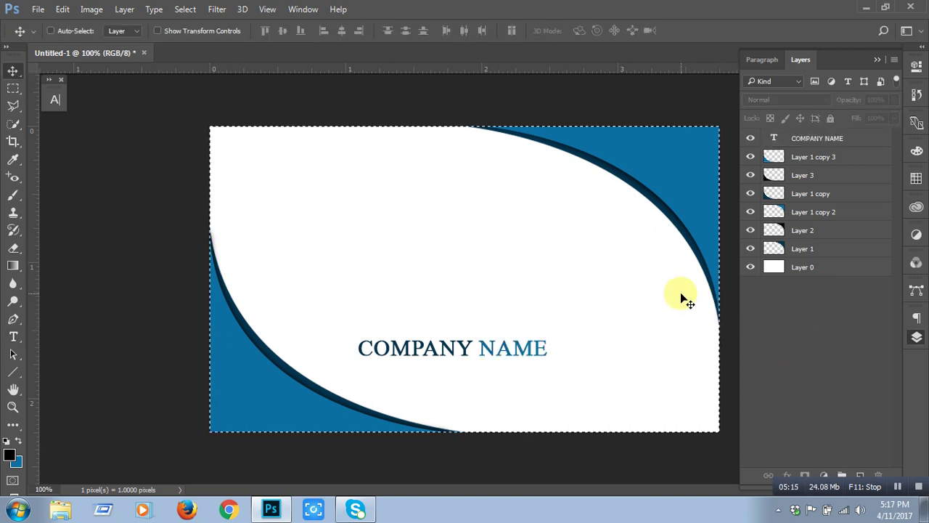
pyautogui.press('ctrl')
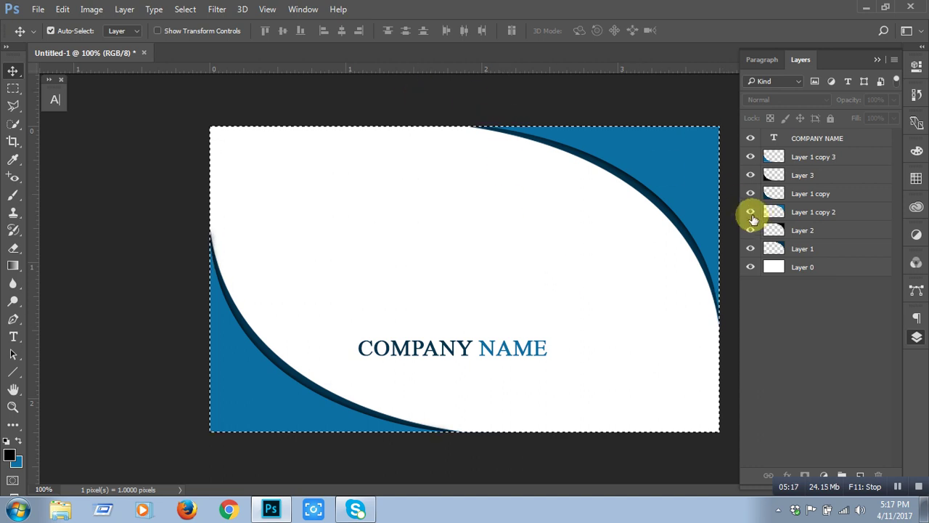
pyautogui.click(812, 139)
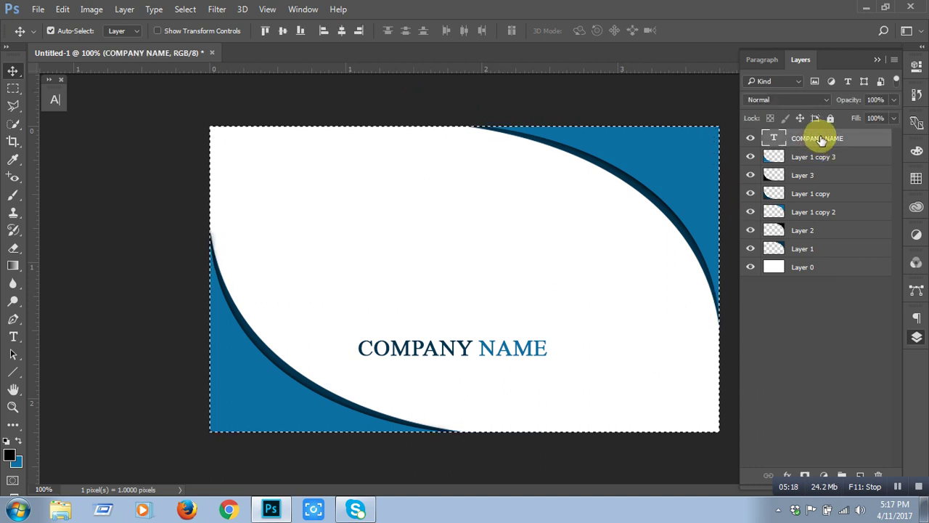
pyautogui.click(280, 31)
pyautogui.click(341, 31)
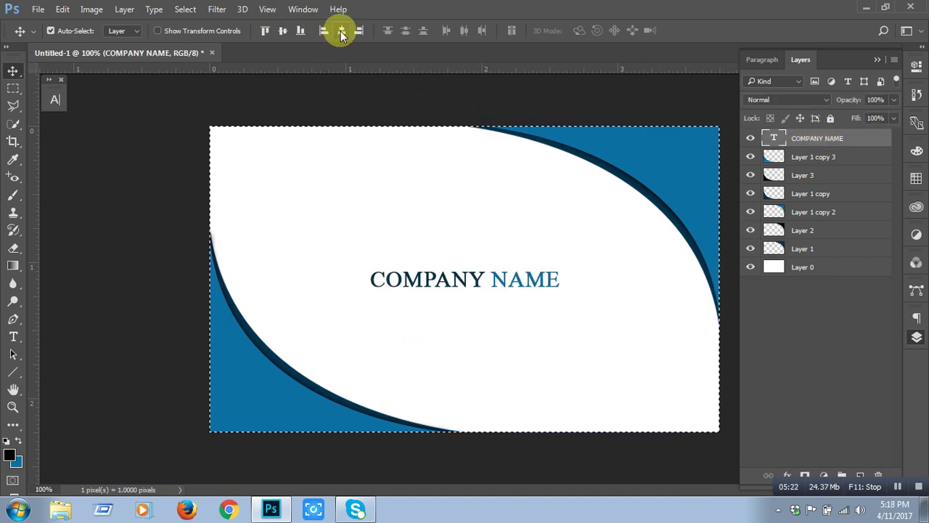
pyautogui.hotkey('ctrl', 'd')
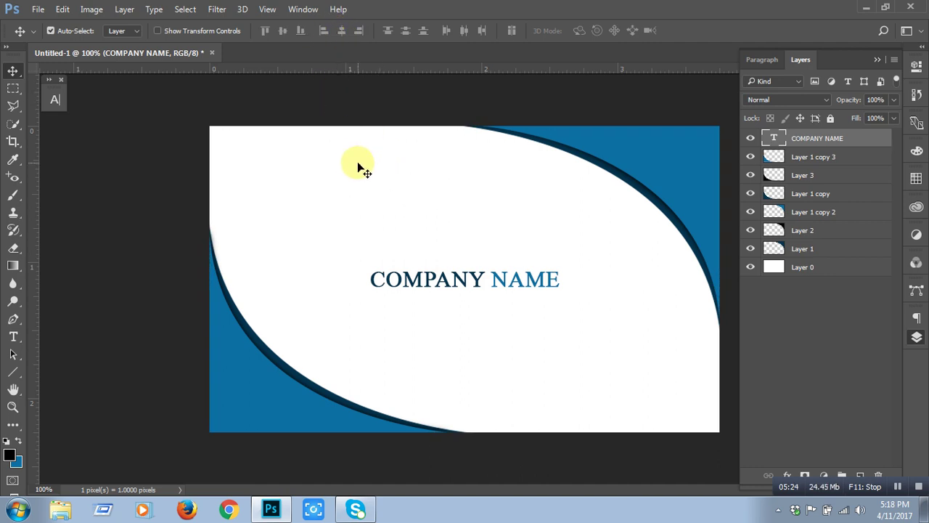
pyautogui.press('Down')
pyautogui.press('Down')
pyautogui.press('Down')
pyautogui.press('Down')
pyautogui.press('Down')
pyautogui.press('Down')
pyautogui.press('Down')
pyautogui.press('Down')
pyautogui.press('Down')
pyautogui.press('Down')
pyautogui.press('Down')
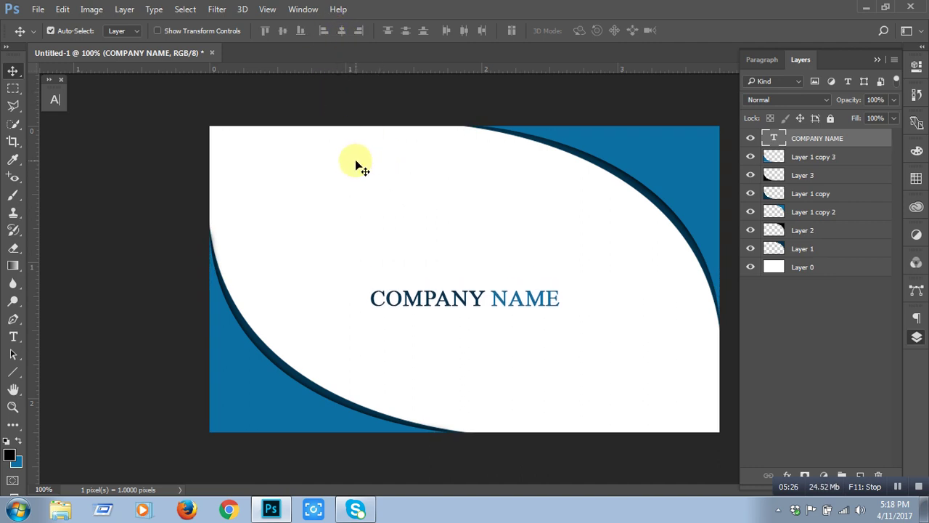
pyautogui.press('Down')
pyautogui.press('Down')
pyautogui.press('Down')
pyautogui.press('Down')
pyautogui.press('Down')
pyautogui.press('Down')
pyautogui.press('Down')
pyautogui.press('Down')
pyautogui.press('Down')
pyautogui.press('Down')
pyautogui.press('Down')
pyautogui.press('Down')
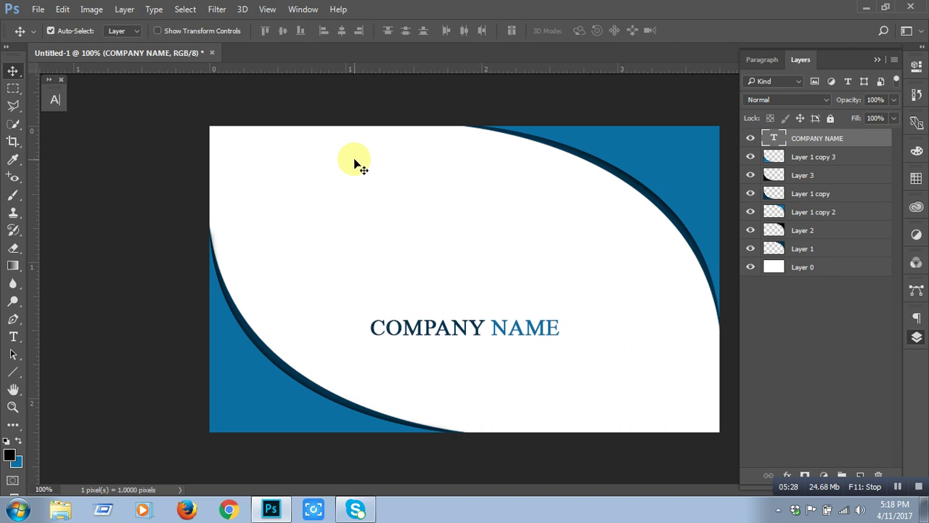
pyautogui.press('Down')
pyautogui.press('Down')
pyautogui.press('Down')
pyautogui.press('Down')
pyautogui.press('Down')
pyautogui.press('Down')
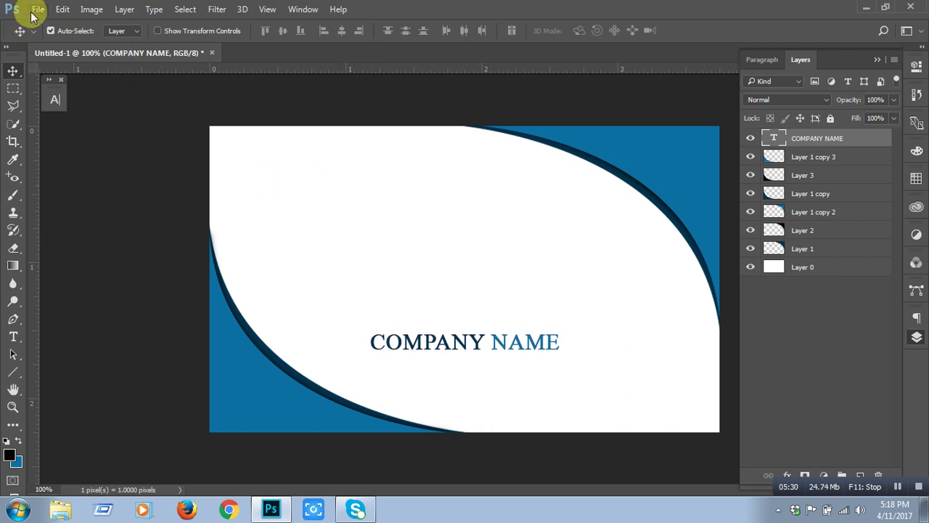
# Place sun11.png from the Logo-Icon folder as an embedded layer
pyautogui.click(38, 9)
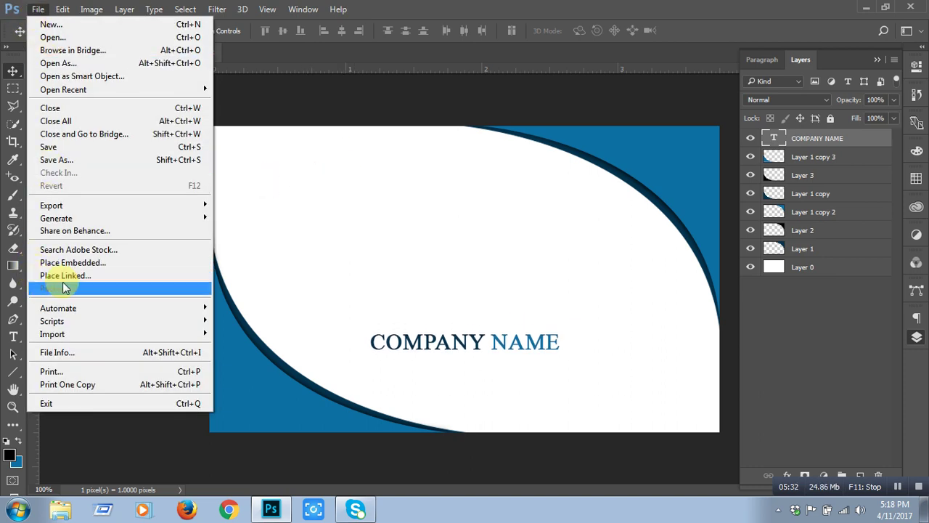
pyautogui.click(134, 265)
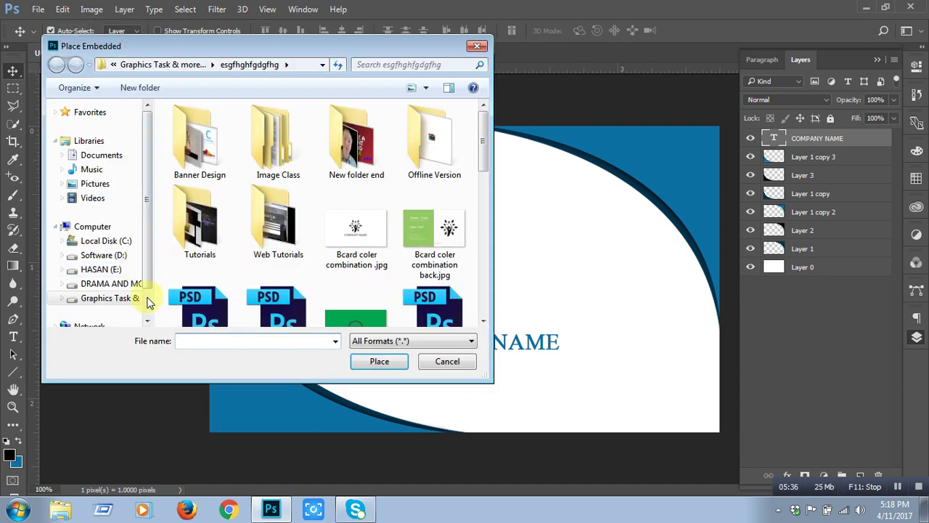
pyautogui.click(114, 299)
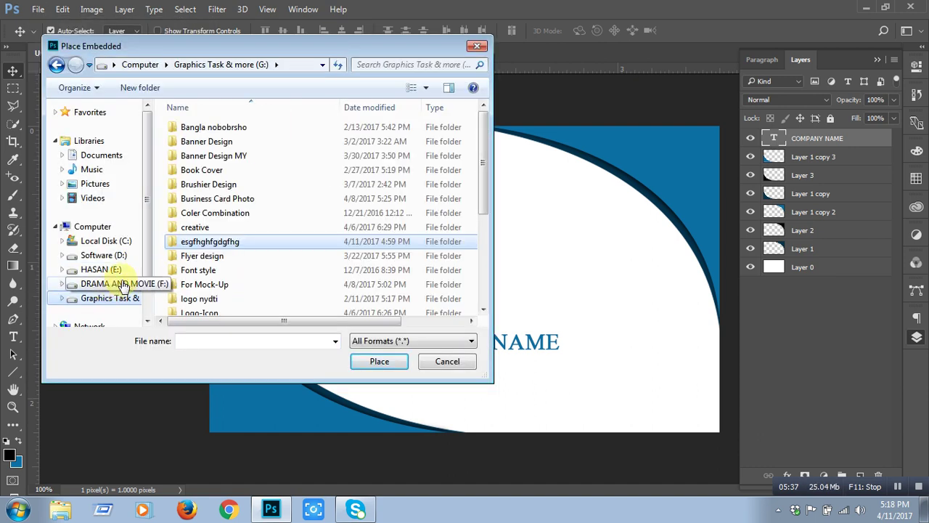
pyautogui.doubleClick(246, 312)
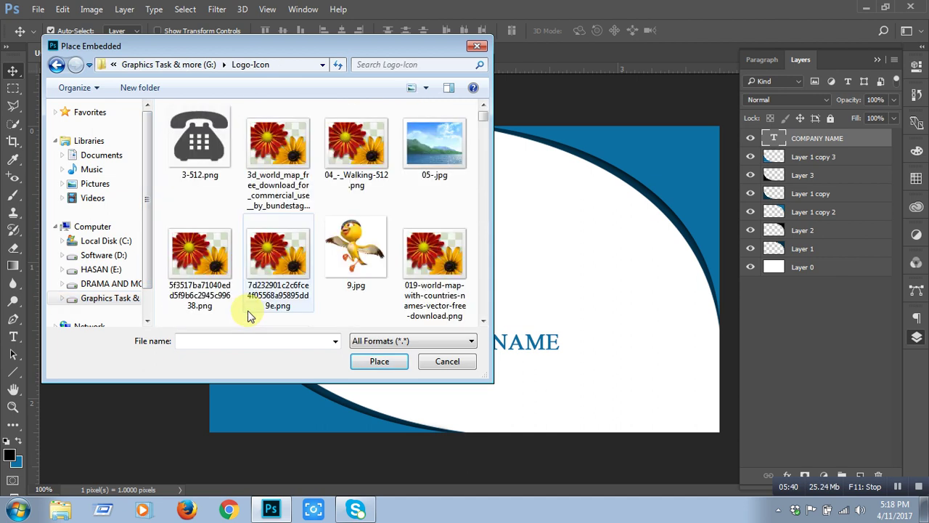
pyautogui.click(274, 182)
pyautogui.scroll(-1, 278, 206)
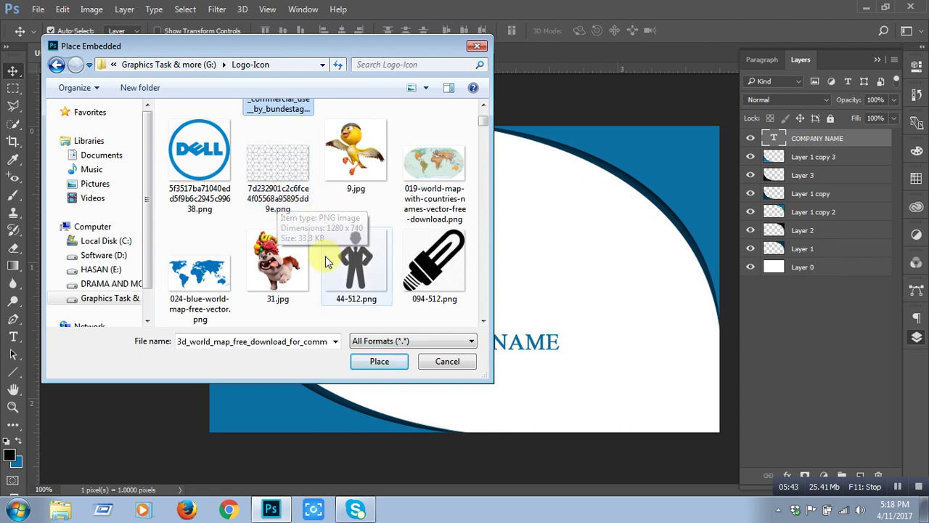
pyautogui.scroll(-1, 305, 247)
pyautogui.scroll(-1, 294, 255)
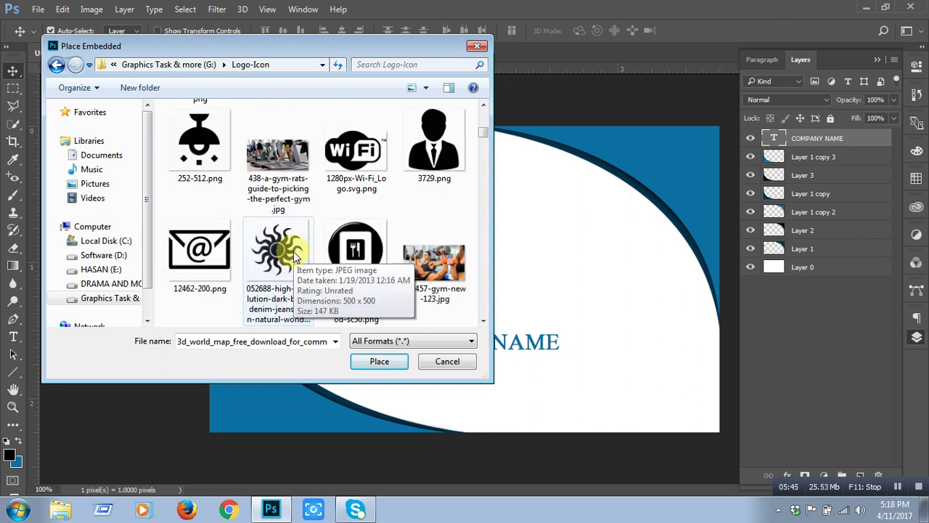
pyautogui.scroll(-1, 294, 252)
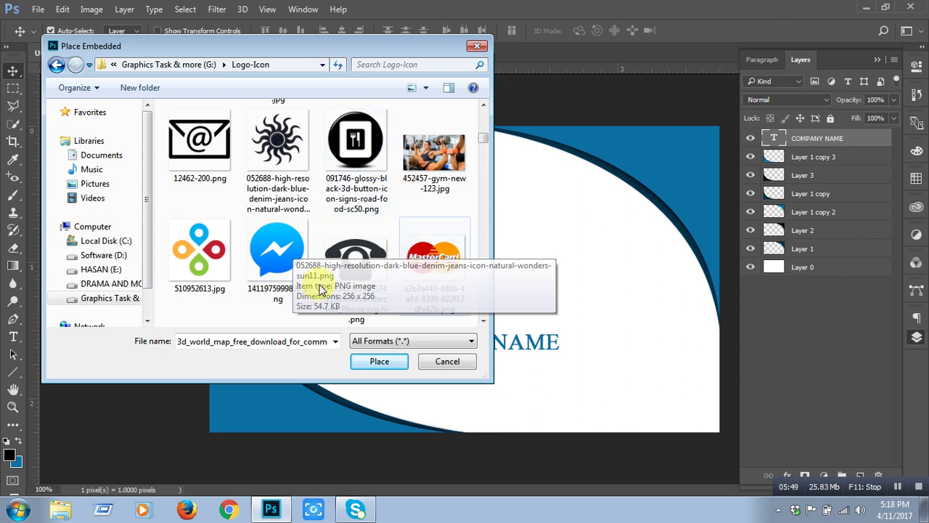
pyautogui.scroll(-1, 302, 201)
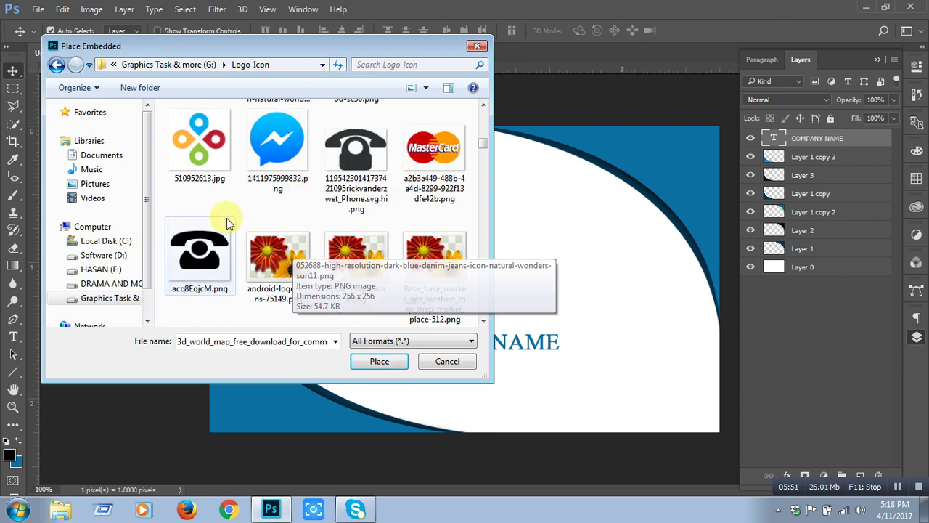
pyautogui.scroll(1, 302, 201)
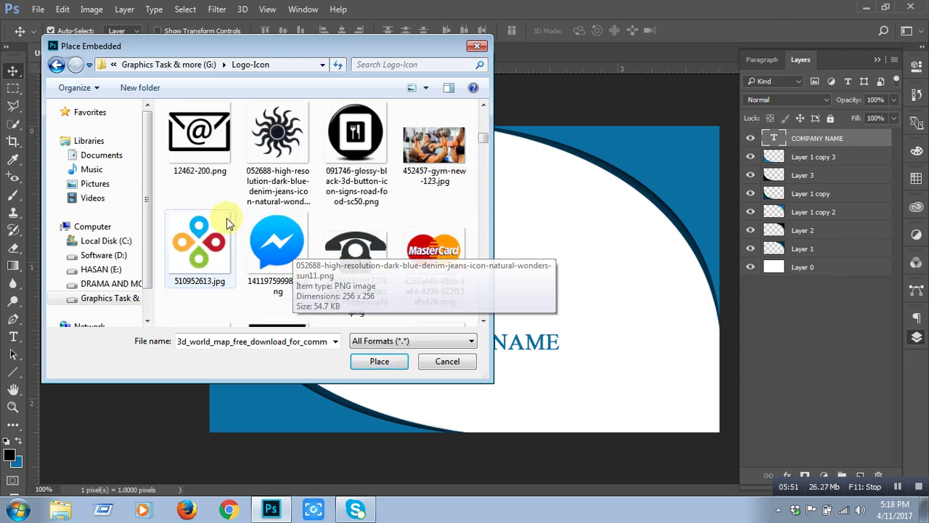
pyautogui.doubleClick(272, 148)
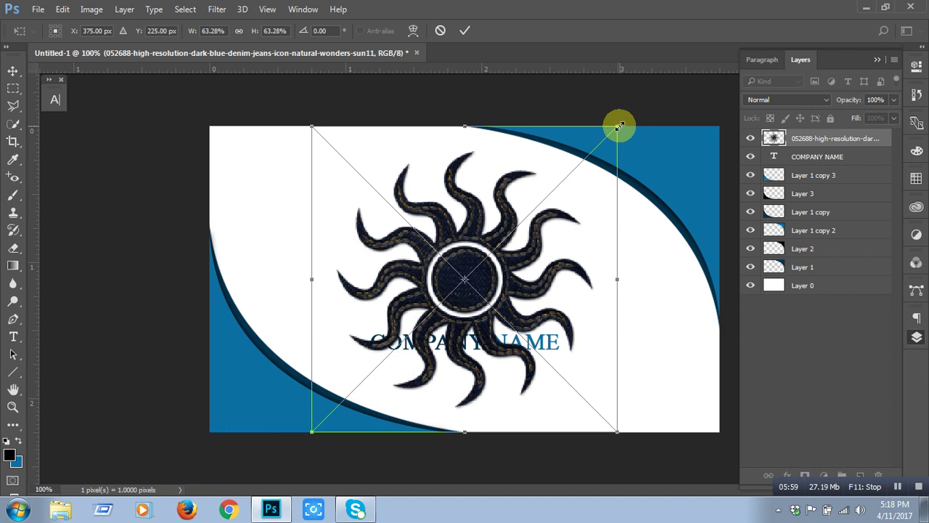
# Scale the sun icon to about 22% and position it above COMPANY NAME
pyautogui.moveTo(619, 127); pyautogui.dragTo(464, 294)
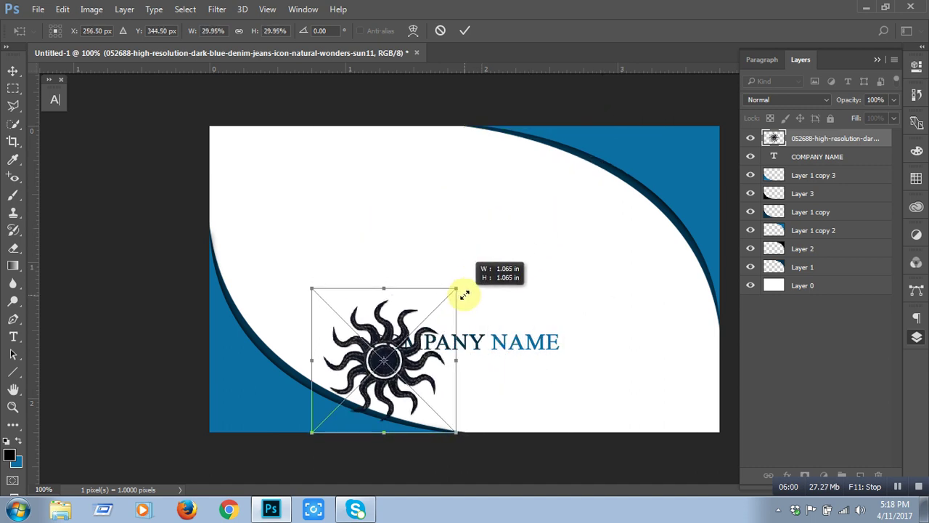
pyautogui.moveTo(387, 315); pyautogui.dragTo(452, 215)
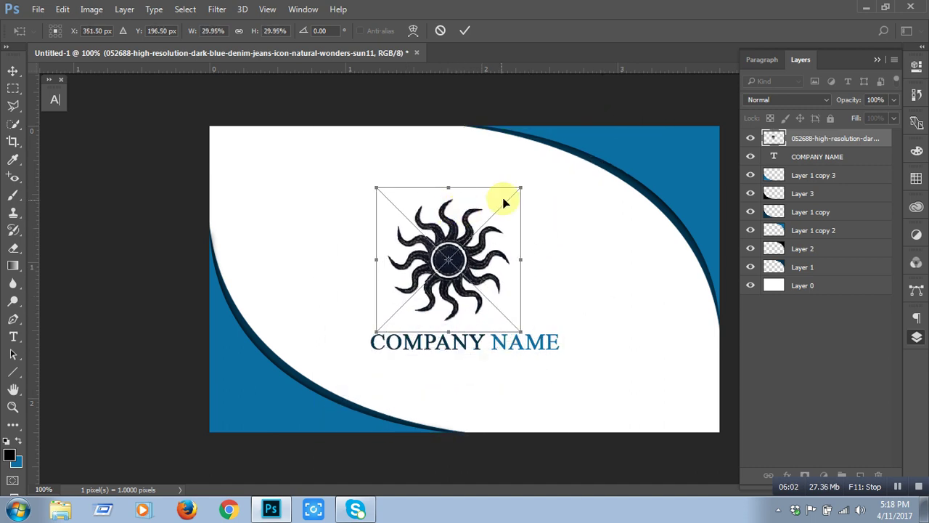
pyautogui.moveTo(514, 190); pyautogui.dragTo(488, 200)
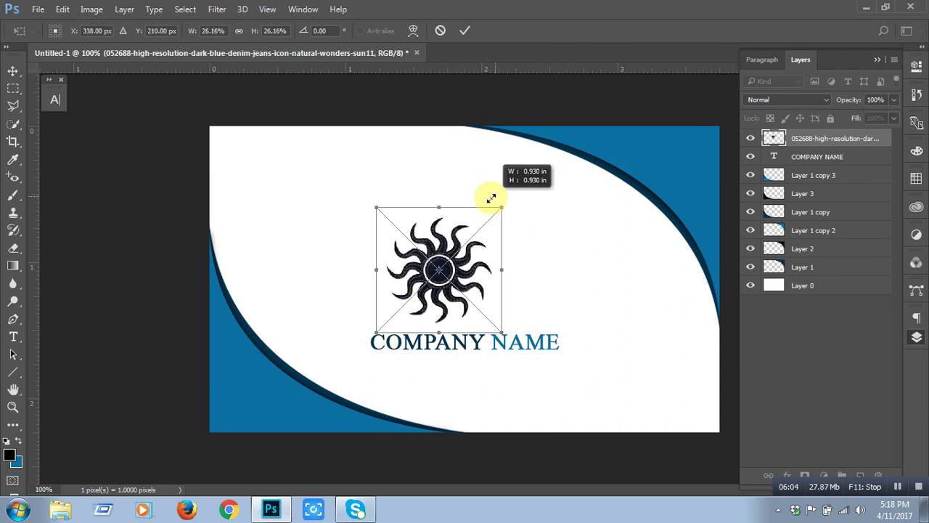
pyautogui.press('Return')
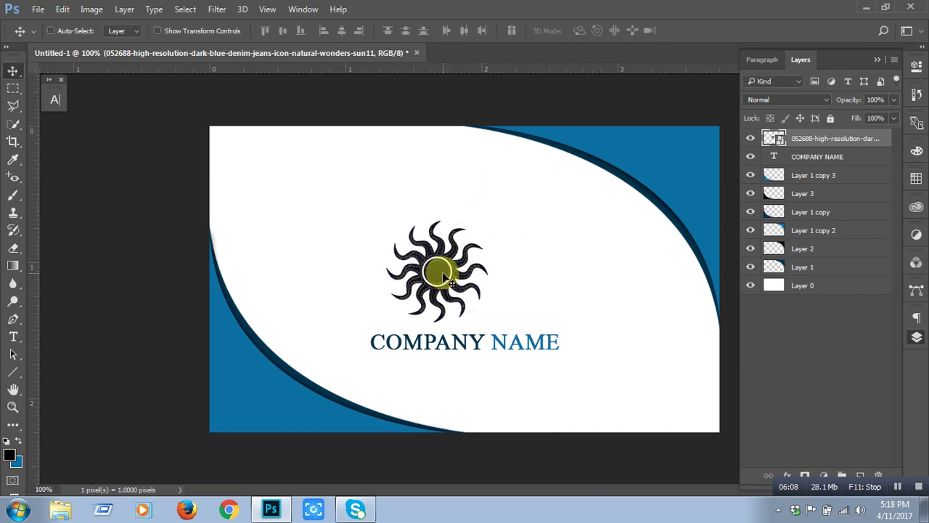
pyautogui.hotkey('ctrl', 't')
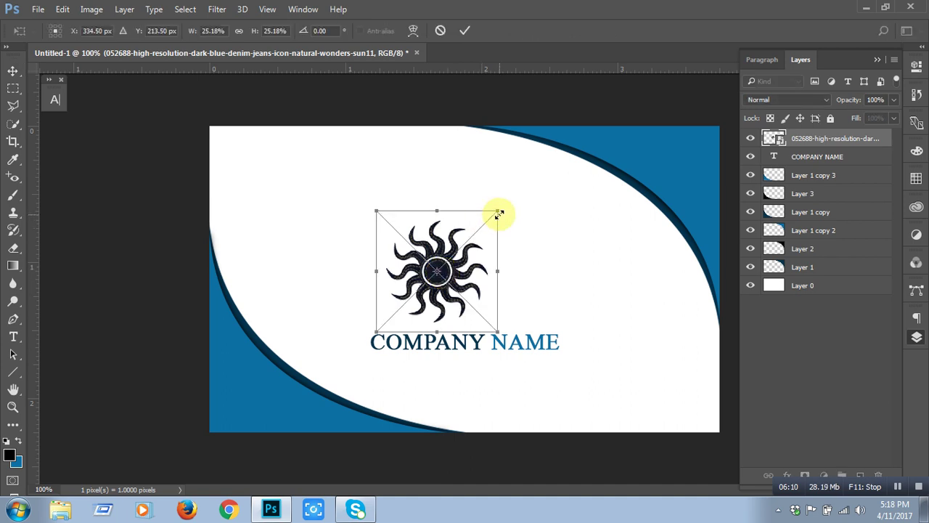
pyautogui.moveTo(500, 212); pyautogui.dragTo(481, 222)
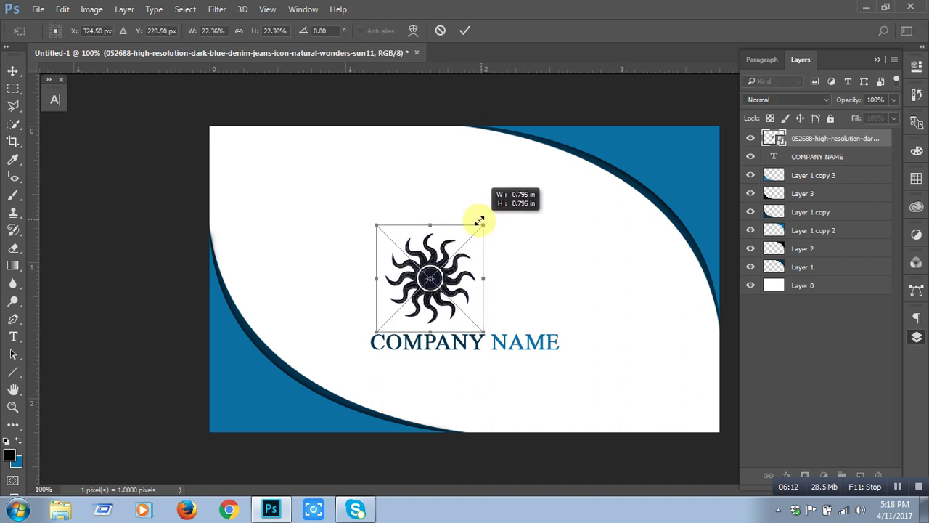
pyautogui.press('Return')
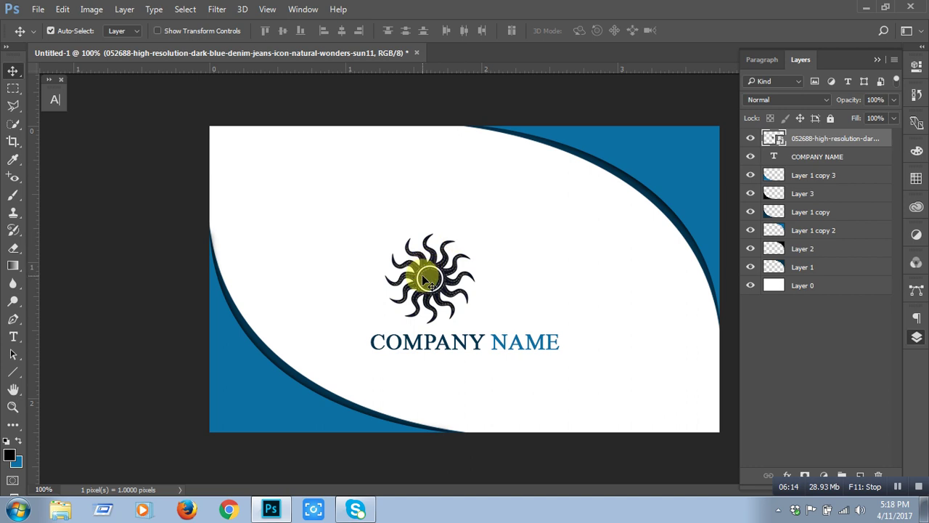
# Centre the sun logo horizontally and vertically on the card, nudge it up, and show the guides
pyautogui.hotkey('ctrl', 'a')
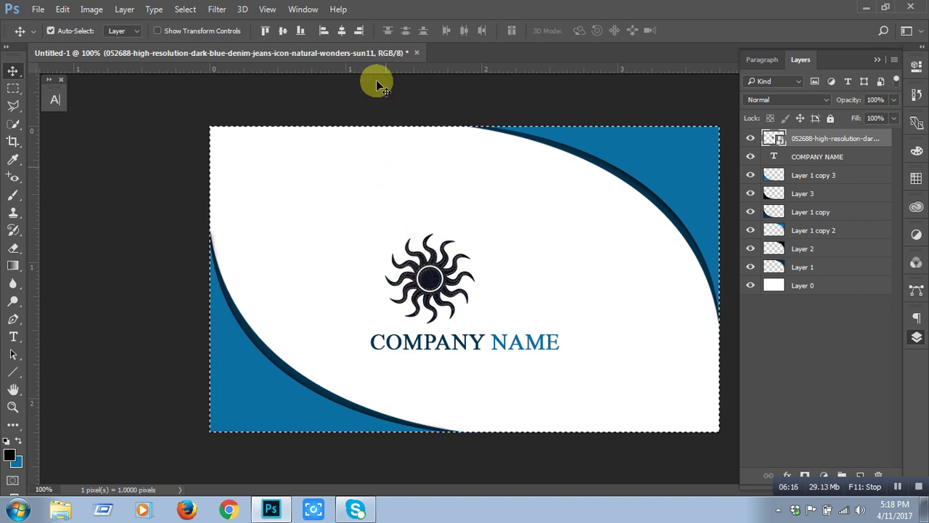
pyautogui.click(342, 29)
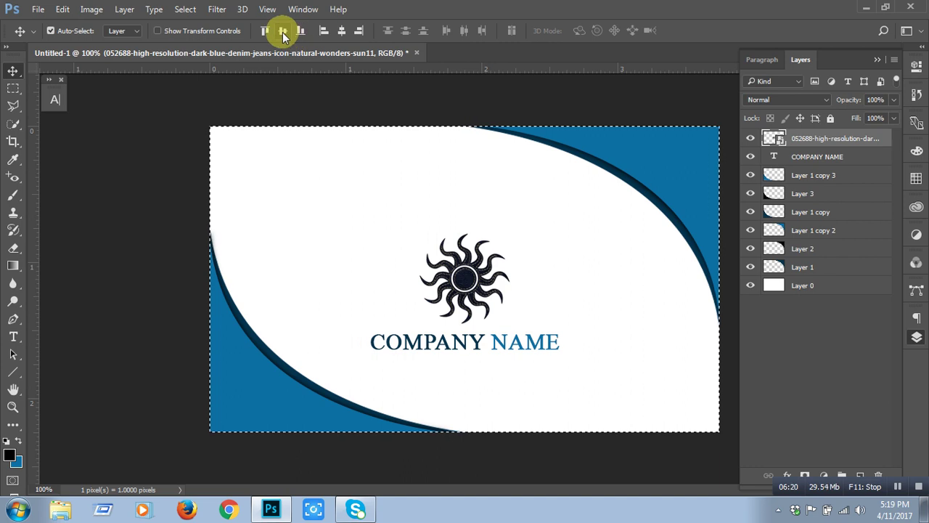
pyautogui.click(282, 32)
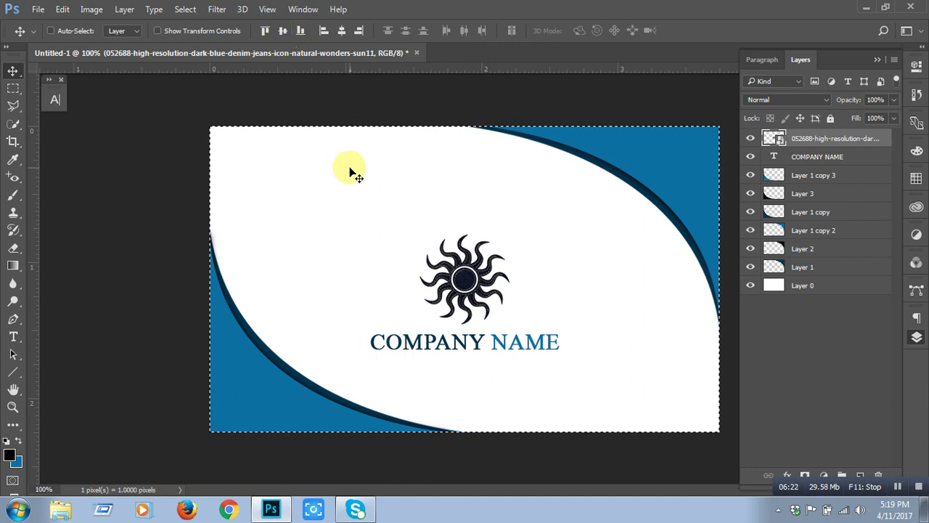
pyautogui.hotkey('ctrl', 'd')
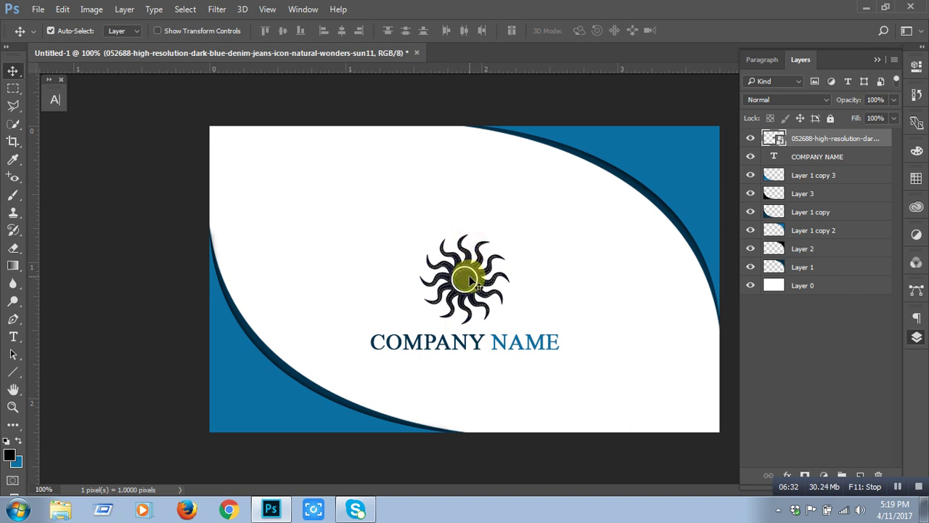
pyautogui.moveTo(467, 273); pyautogui.dragTo(468, 275)
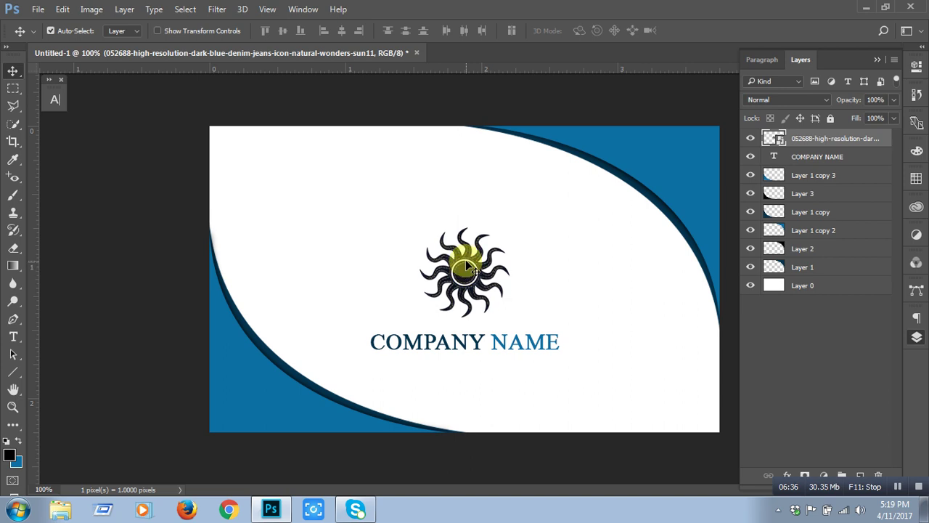
pyautogui.hotkey('ctrl', ';')
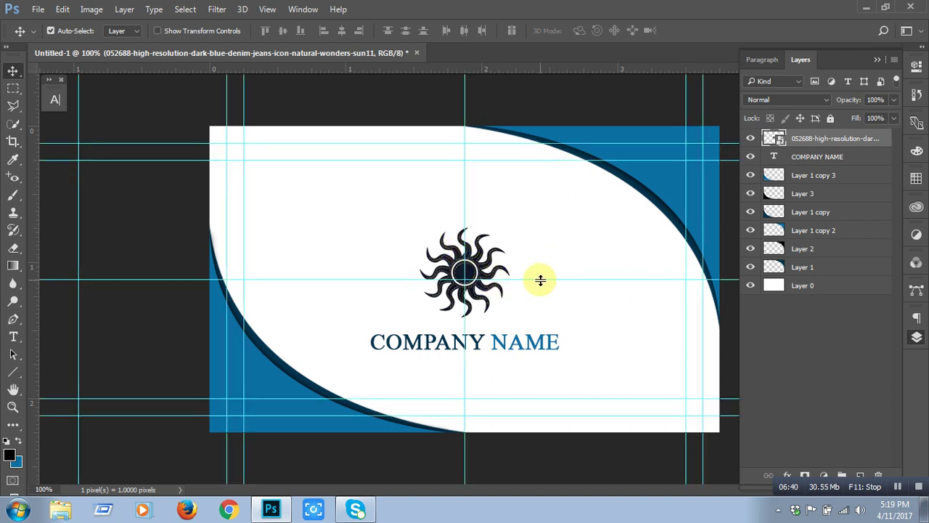
# Replace old guides with one above the logo and one along the top of COMPANY NAME
pyautogui.moveTo(540, 281); pyautogui.dragTo(543, 17)
pyautogui.moveTo(465, 177); pyautogui.dragTo(9, 162)
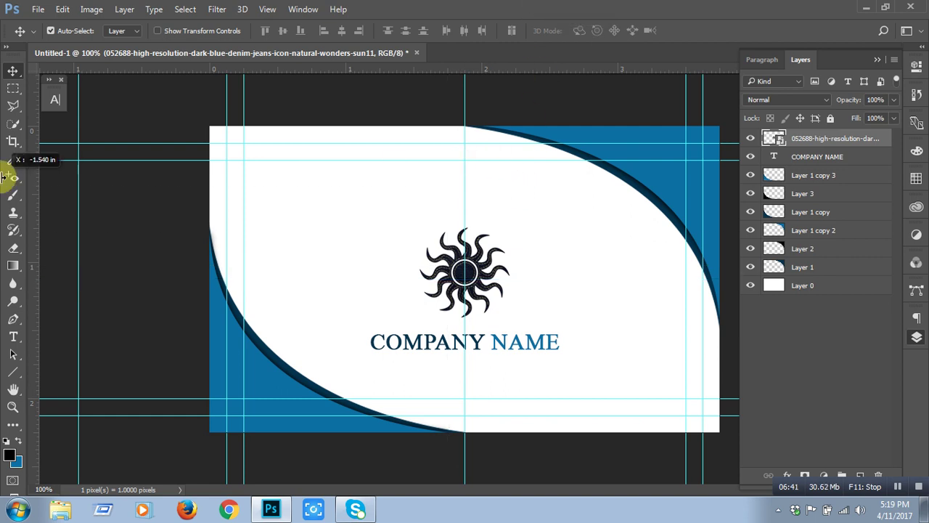
pyautogui.moveTo(469, 67); pyautogui.dragTo(487, 225)
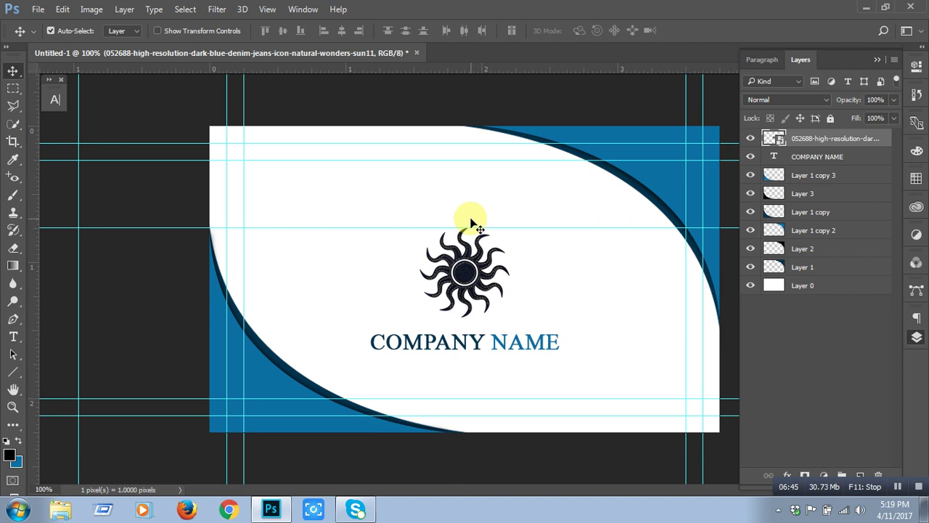
pyautogui.press('m')
pyautogui.moveTo(342, 127)
pyautogui.mouseDown()
pyautogui.moveTo(409, 171)
pyautogui.moveTo(516, 220)
pyautogui.mouseUp()
pyautogui.moveTo(433, 154); pyautogui.dragTo(446, 359)
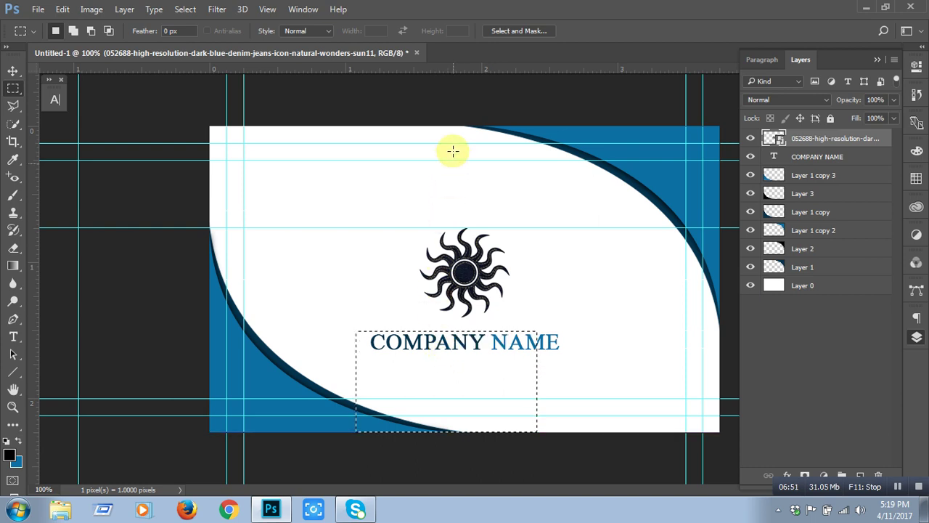
pyautogui.moveTo(453, 68)
pyautogui.mouseDown()
pyautogui.moveTo(454, 312)
pyautogui.moveTo(473, 331)
pyautogui.mouseUp()
pyautogui.hotkey('ctrl', 'd')
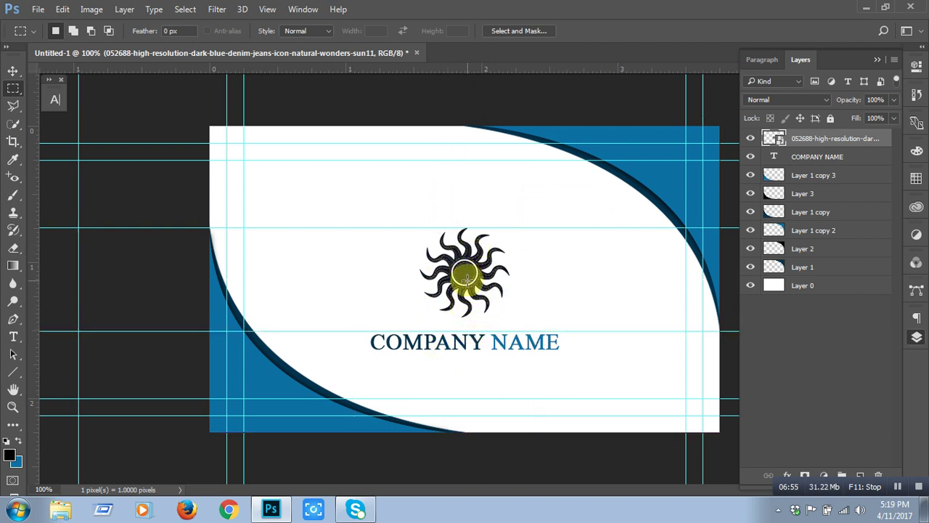
# Nudge the logo up and adjust the guides so top and bottom margins match
pyautogui.press('v')
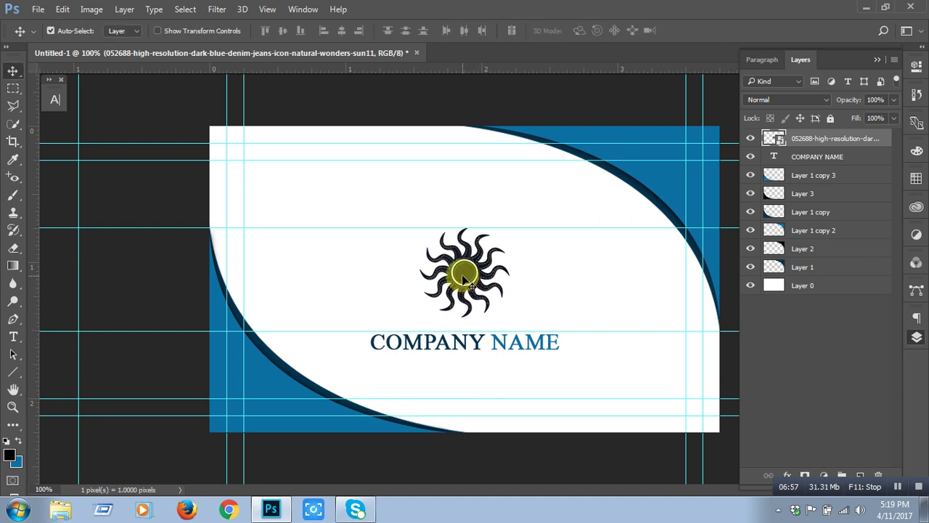
pyautogui.moveTo(465, 279); pyautogui.dragTo(458, 285)
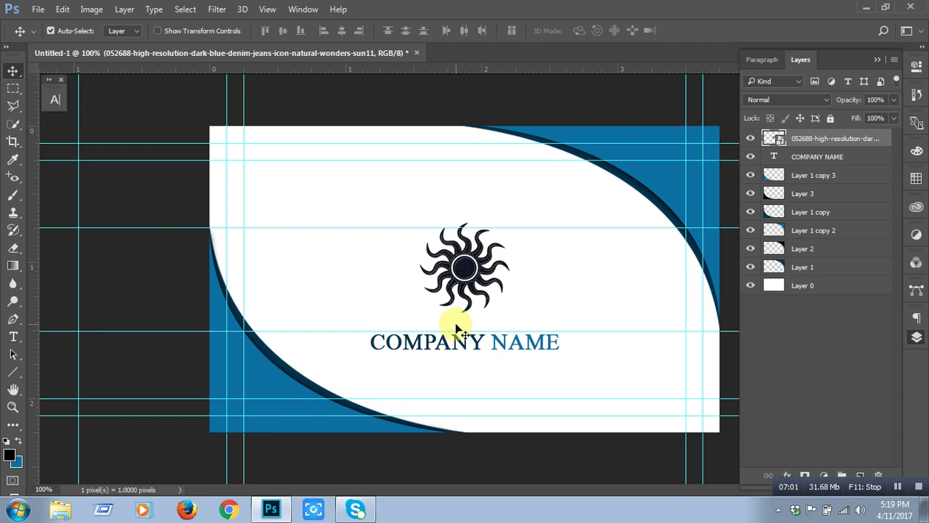
pyautogui.press('m')
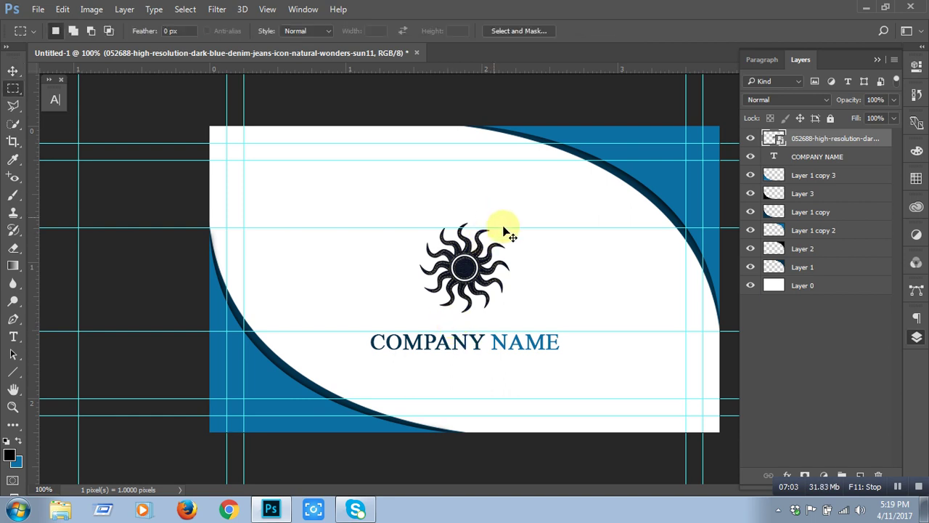
pyautogui.moveTo(504, 227); pyautogui.dragTo(504, 222)
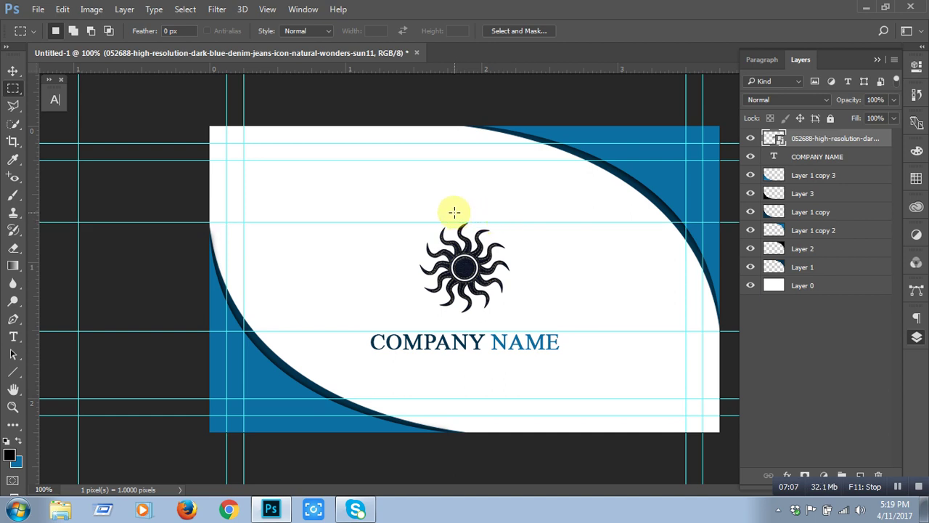
pyautogui.moveTo(320, 126)
pyautogui.mouseDown()
pyautogui.moveTo(502, 221)
pyautogui.moveTo(496, 371)
pyautogui.mouseUp()
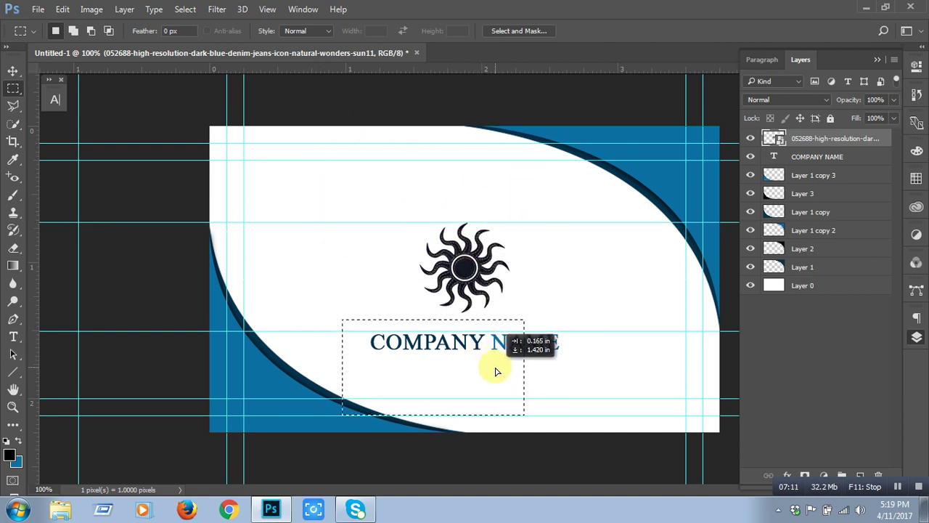
pyautogui.moveTo(496, 371); pyautogui.dragTo(501, 392)
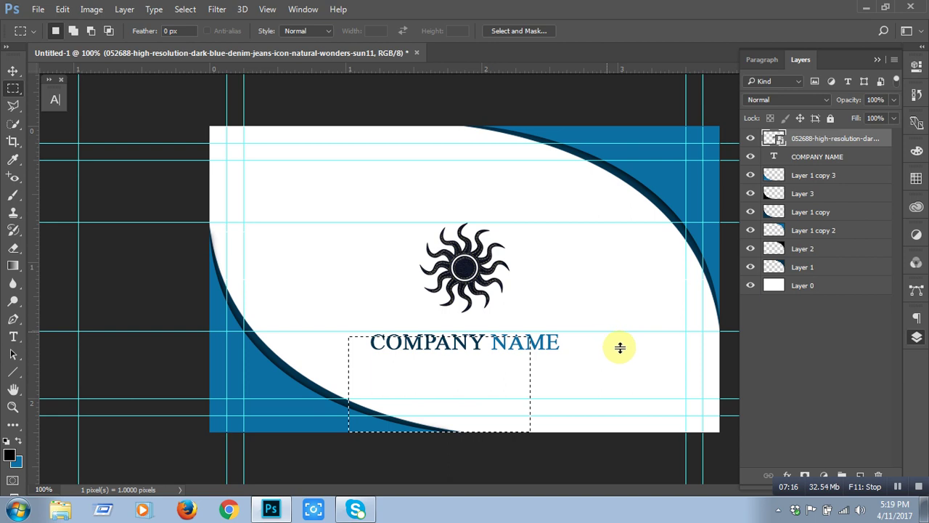
pyautogui.moveTo(620, 348); pyautogui.dragTo(587, 336)
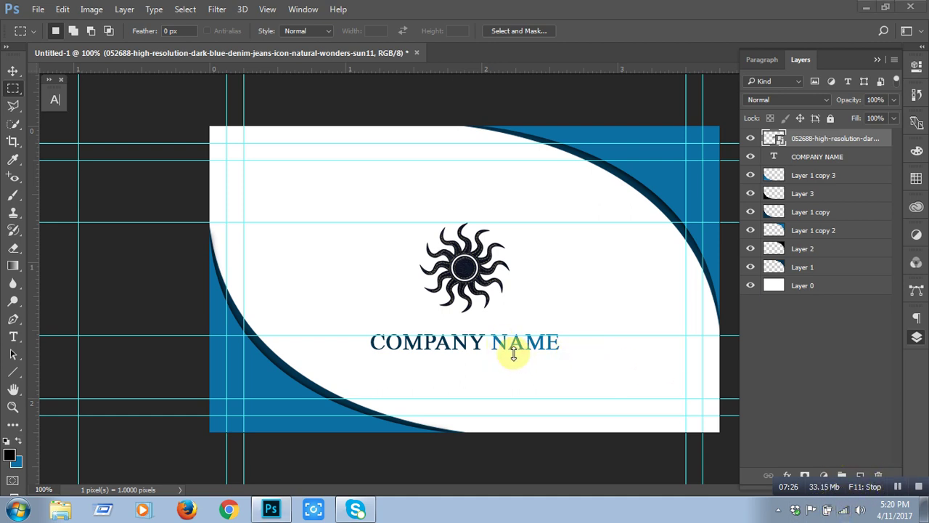
# Nudge the COMPANY NAME text up so it rests on the 1.545 in guide
pyautogui.click(11, 71)
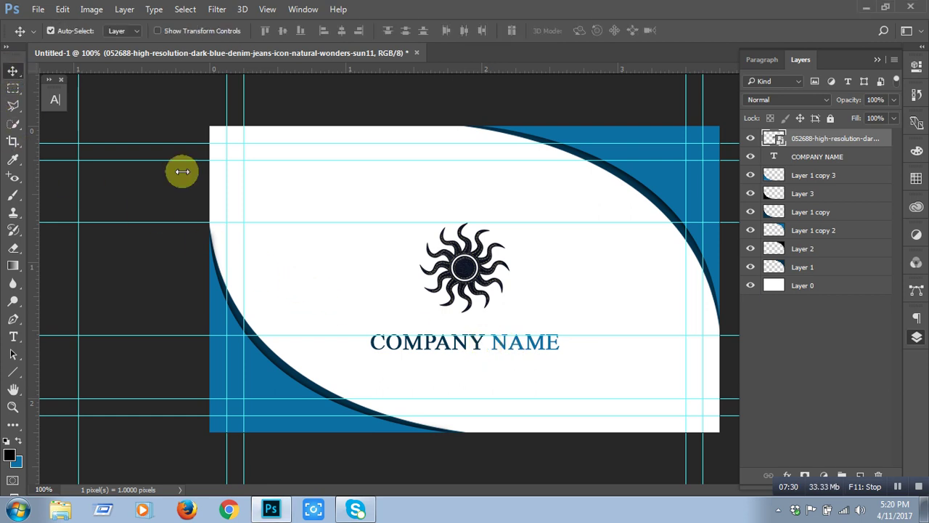
pyautogui.click(479, 348)
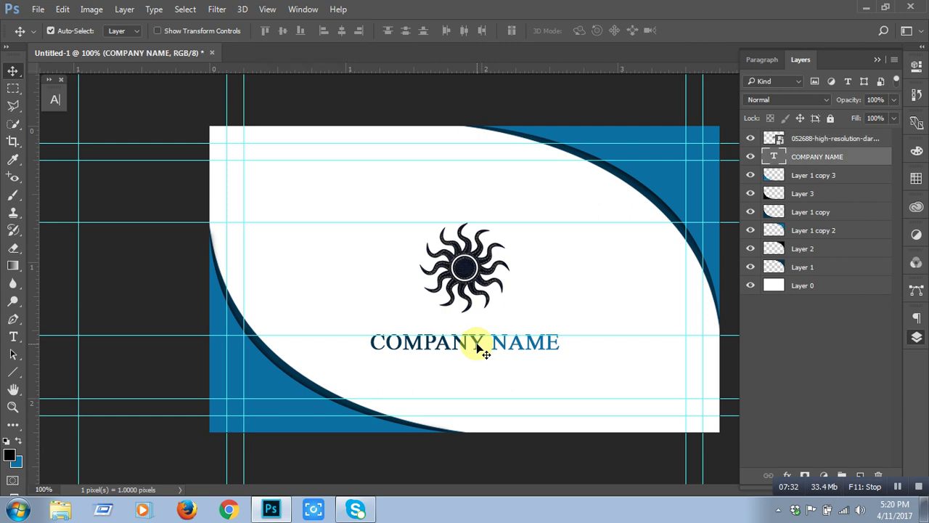
pyautogui.press('Up')
pyautogui.press('Up')
pyautogui.press('Up')
pyautogui.press('Up')
pyautogui.press('Up')
pyautogui.press('Up')
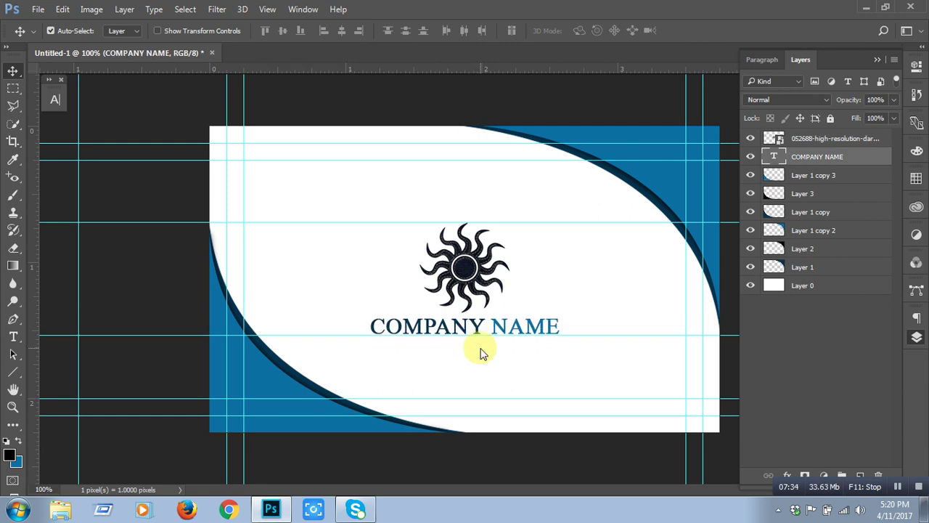
pyautogui.press('Up')
pyautogui.press('Up')
pyautogui.press('Up')
pyautogui.press('Down')
pyautogui.press('Down')
pyautogui.press('Down')
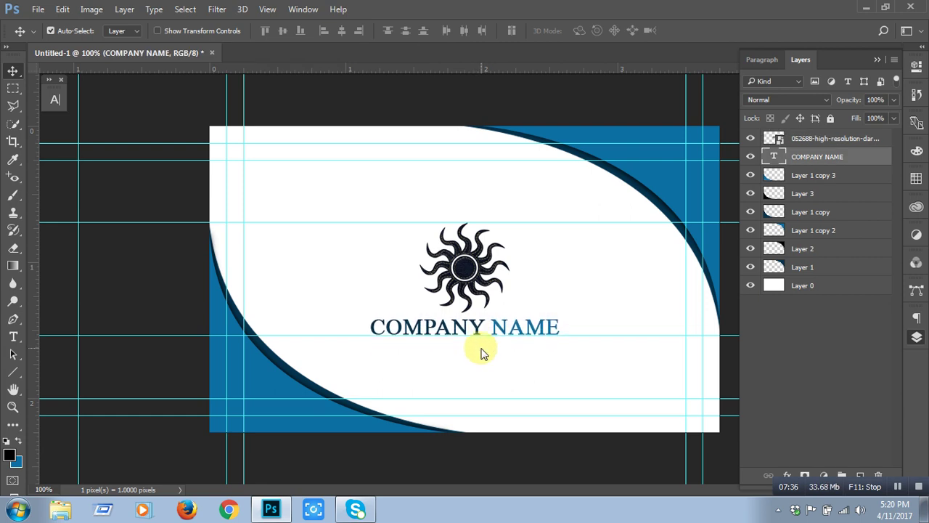
pyautogui.click(469, 267)
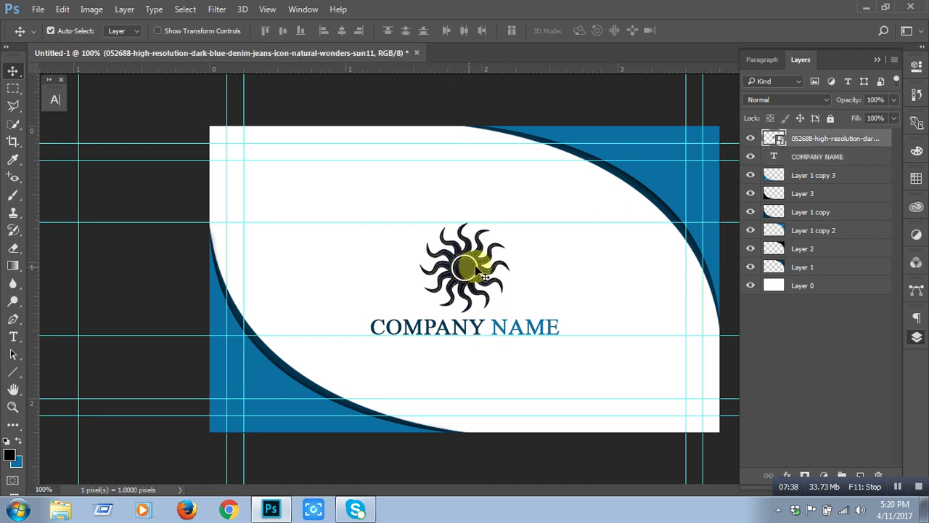
# Give the sun logo a Color Overlay in blue 0d6fa2 sampled from the card's corners
pyautogui.doubleClick(889, 140)
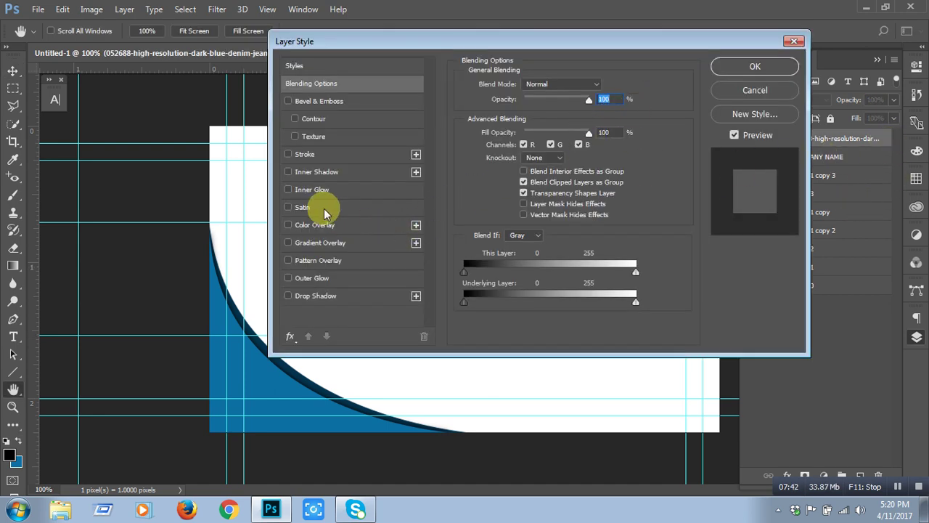
pyautogui.click(348, 225)
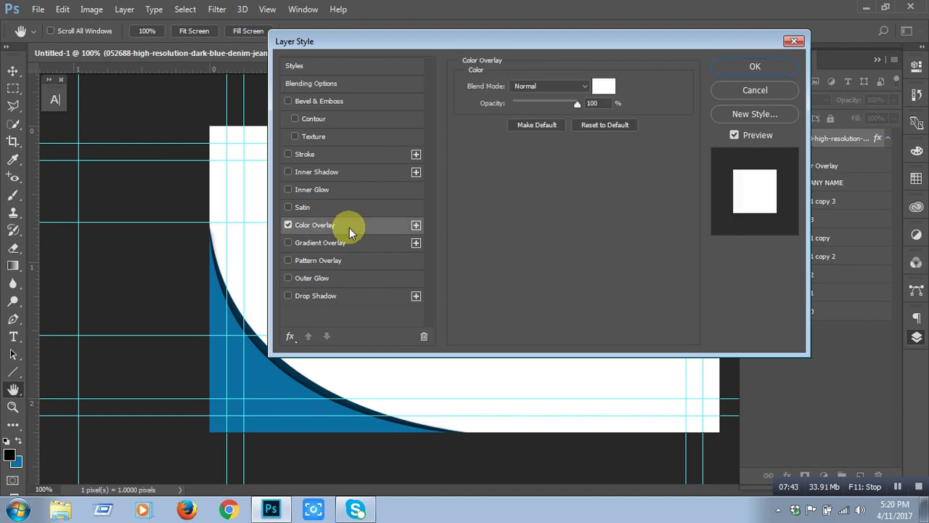
pyautogui.click(606, 86)
pyautogui.click(254, 388)
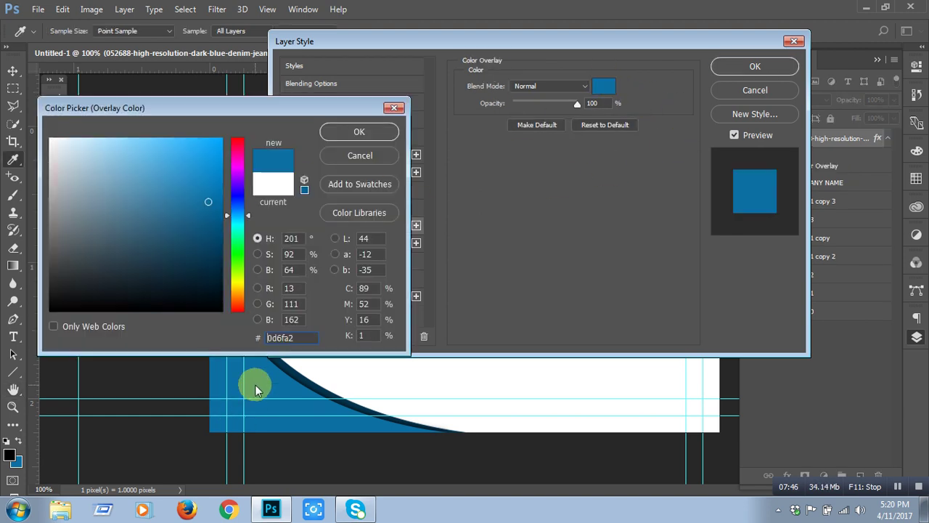
pyautogui.click(358, 132)
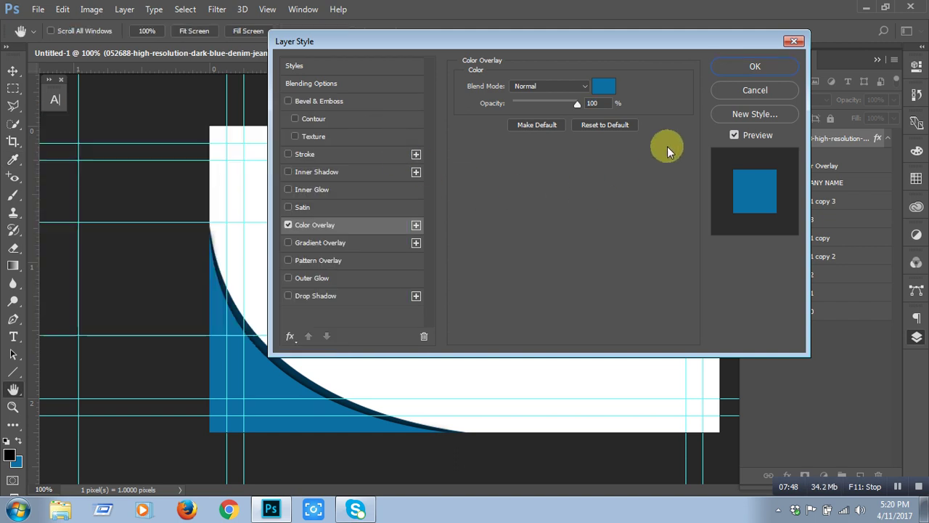
pyautogui.click(752, 64)
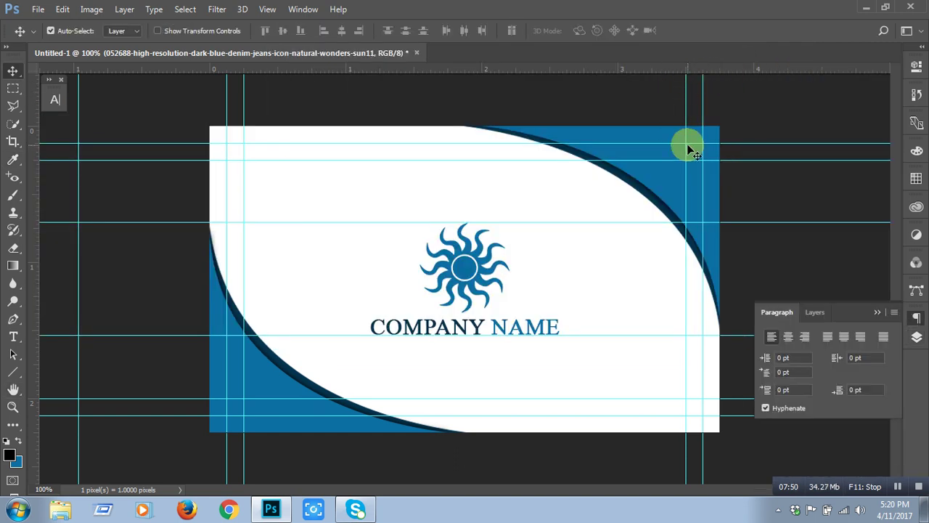
pyautogui.click(877, 313)
pyautogui.click(916, 337)
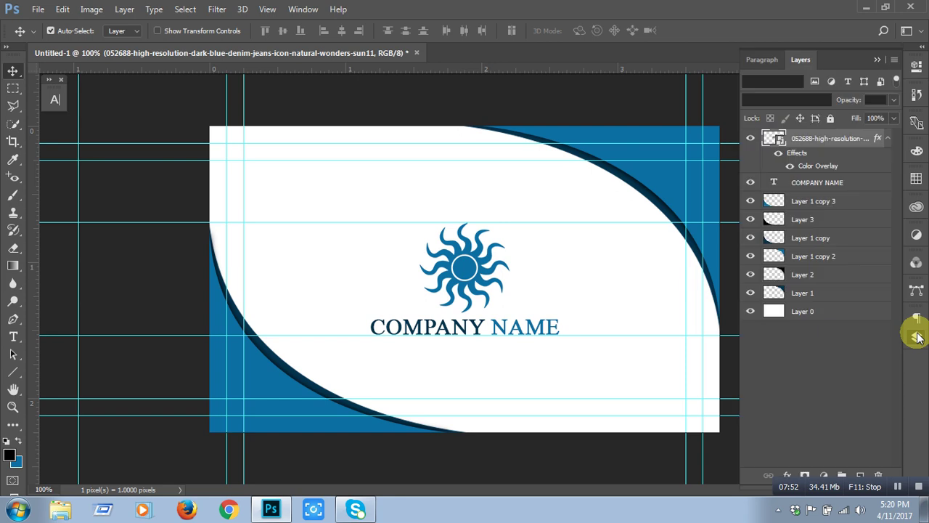
# Group every layer from Layer 0 to the logo into Group 1 and hide the guides
pyautogui.click(820, 317)
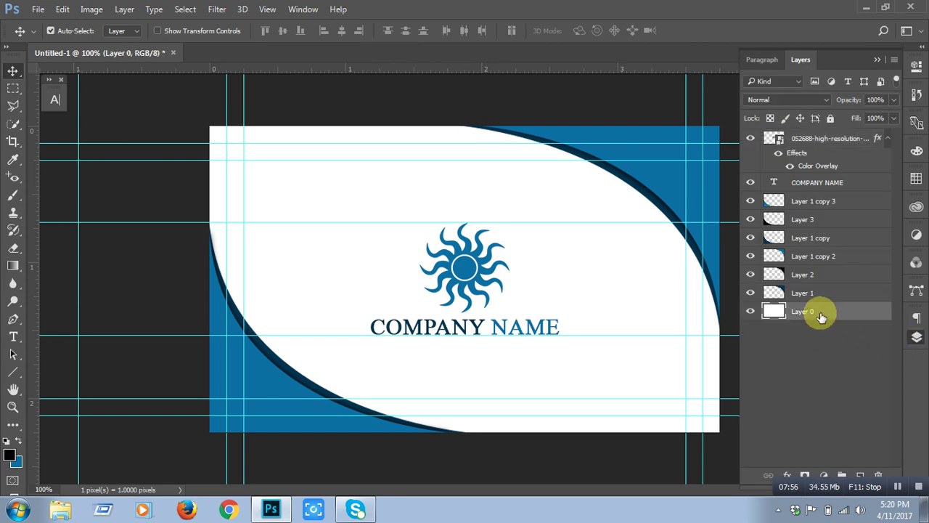
pyautogui.keyDown('shift'); pyautogui.click(830, 143); pyautogui.keyUp('shift')
pyautogui.hotkey('ctrl', 'g')
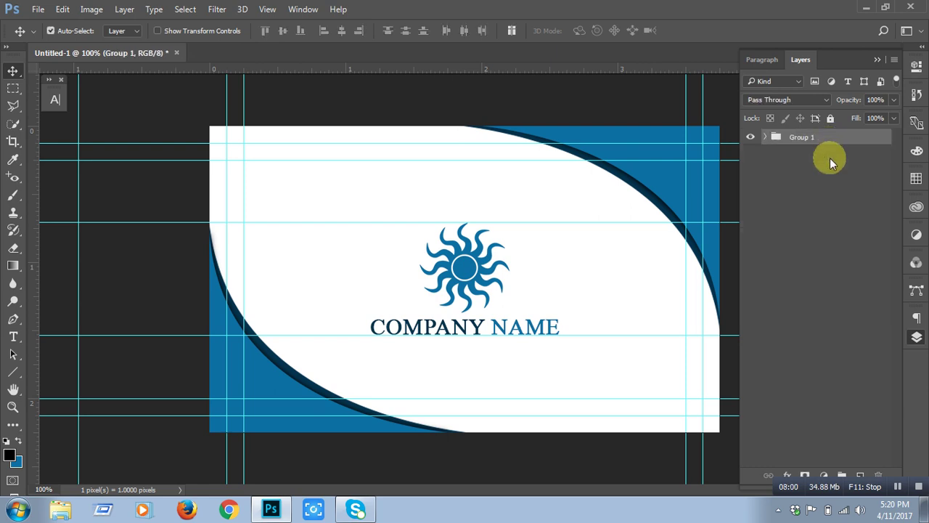
pyautogui.click(827, 215)
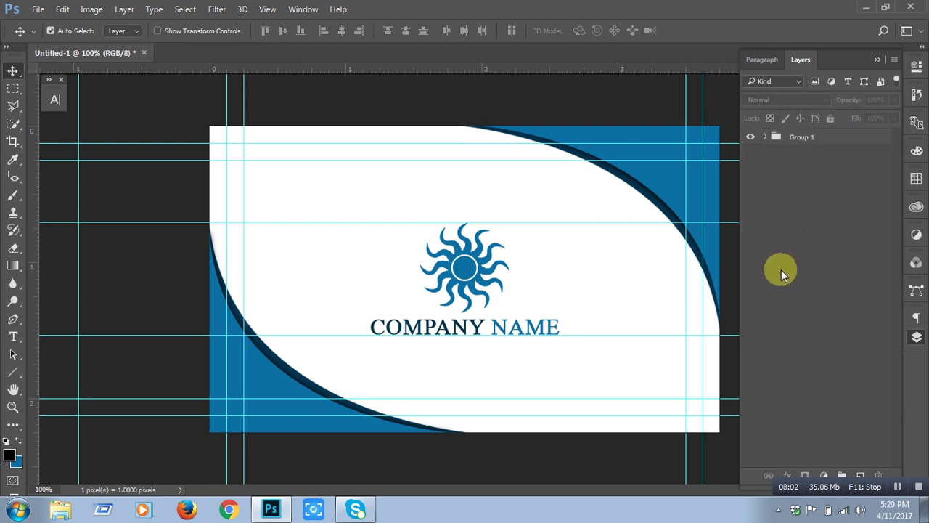
pyautogui.hotkey('ctrl', ';')
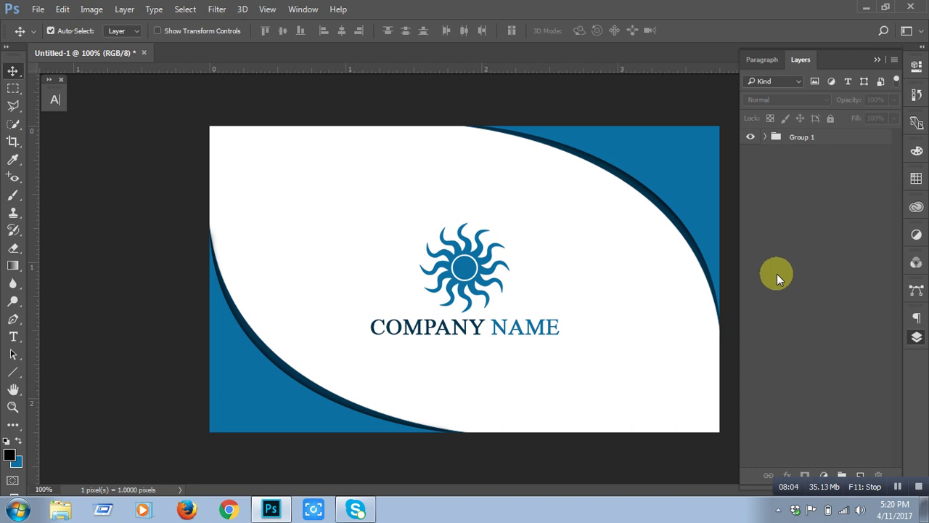
# Save the card as Untitled-1.psd in G:\esgfhghfgdgfhg with Maximize Compatibility on
pyautogui.click(39, 10)
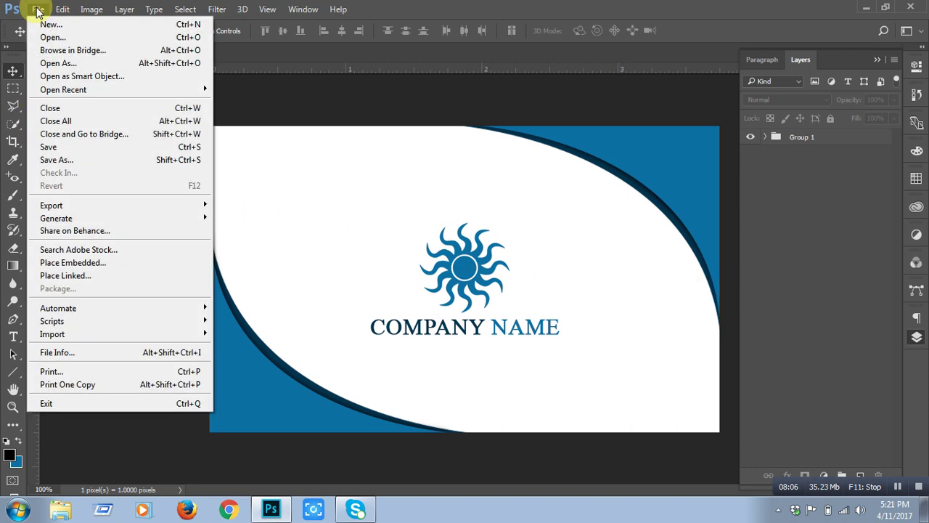
pyautogui.click(81, 158)
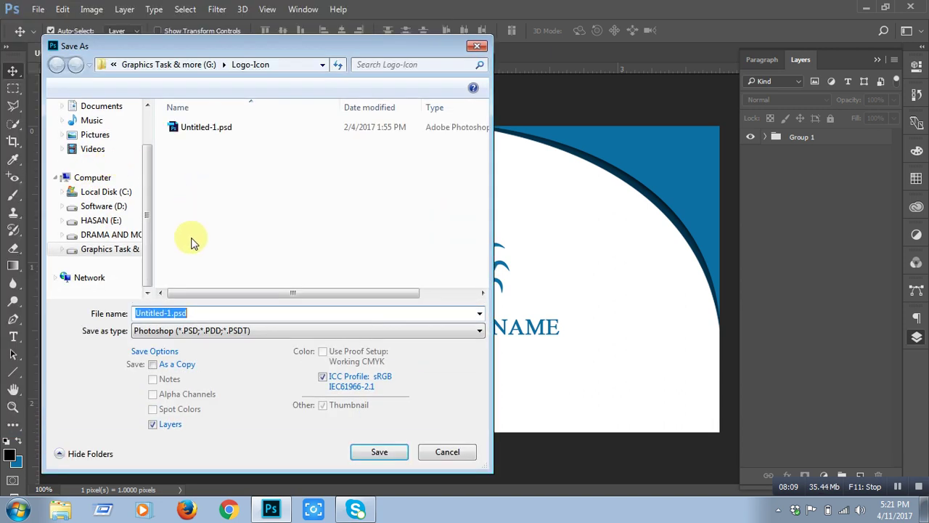
pyautogui.click(112, 250)
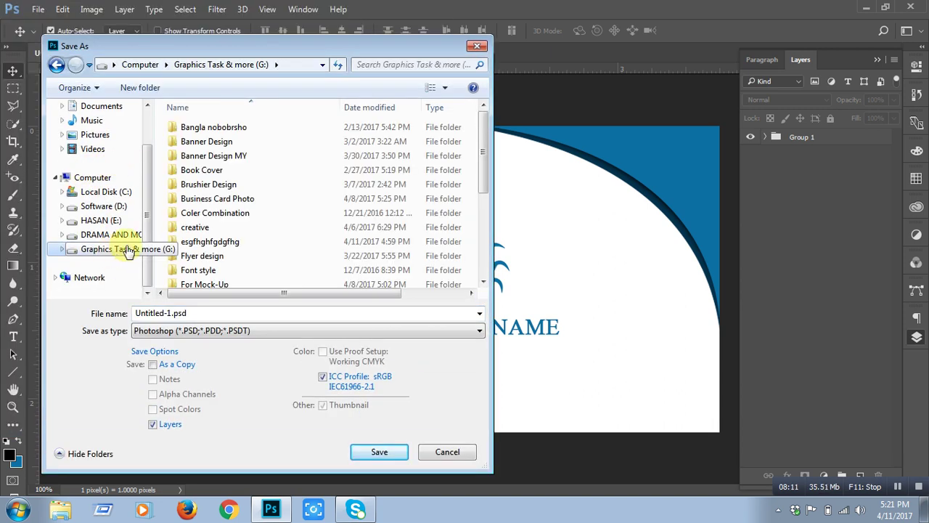
pyautogui.doubleClick(210, 241)
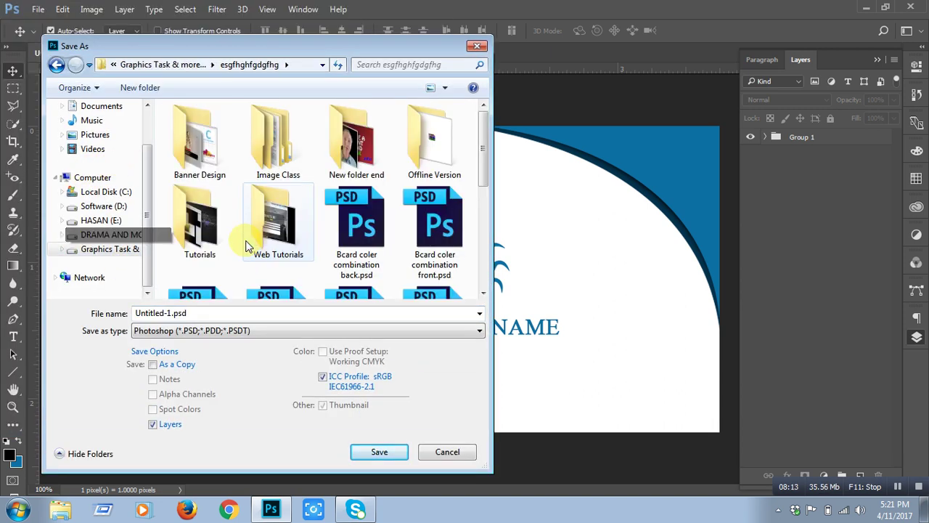
pyautogui.scroll(-3, 276, 232)
pyautogui.scroll(-3, 327, 297)
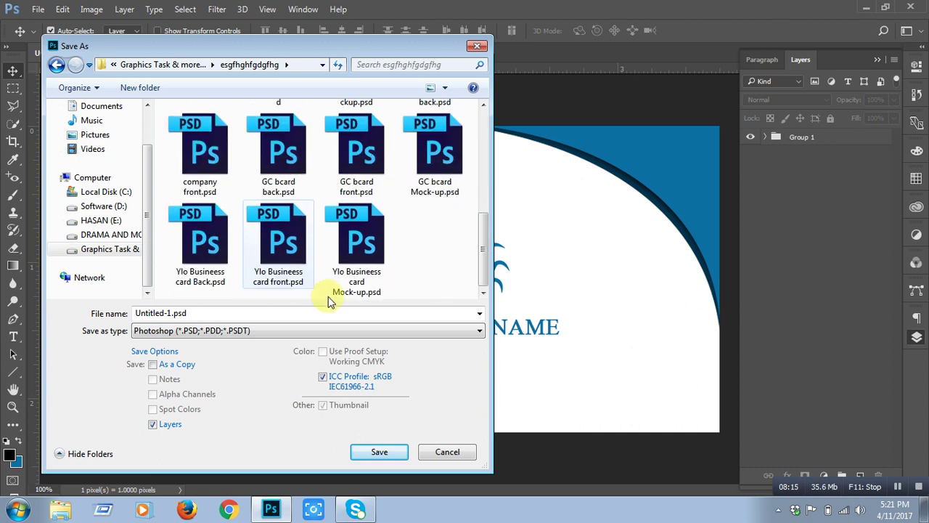
pyautogui.click(373, 456)
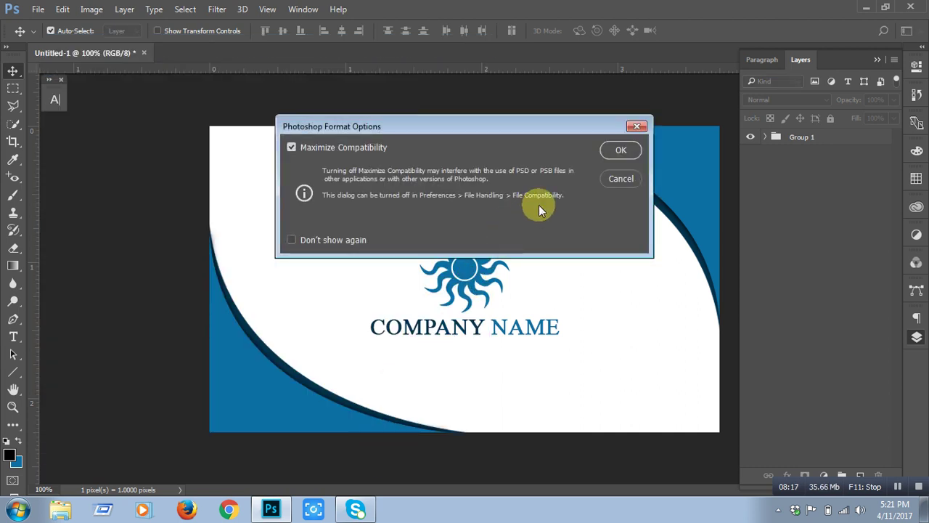
pyautogui.click(622, 151)
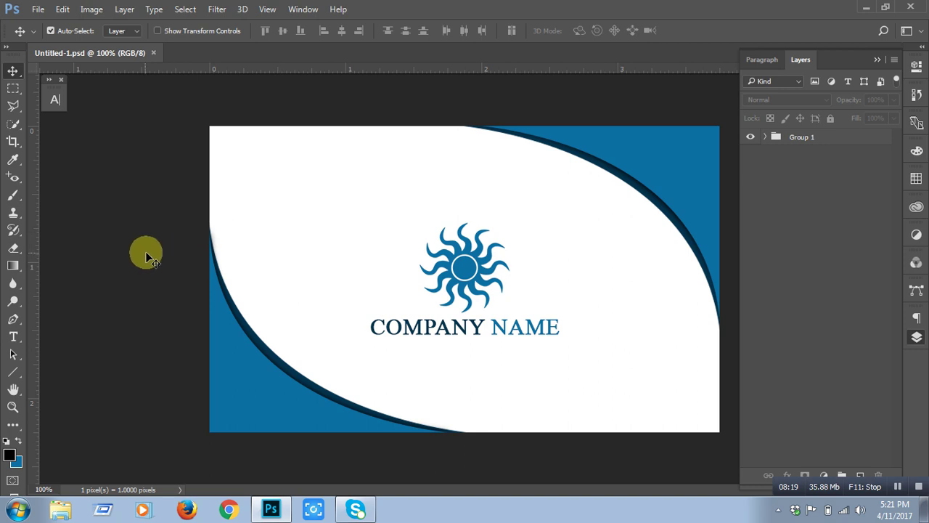
# Save a JPEG copy, Untitled-1.jpg, at Maximum quality 12
pyautogui.hotkey('ctrl', 's')
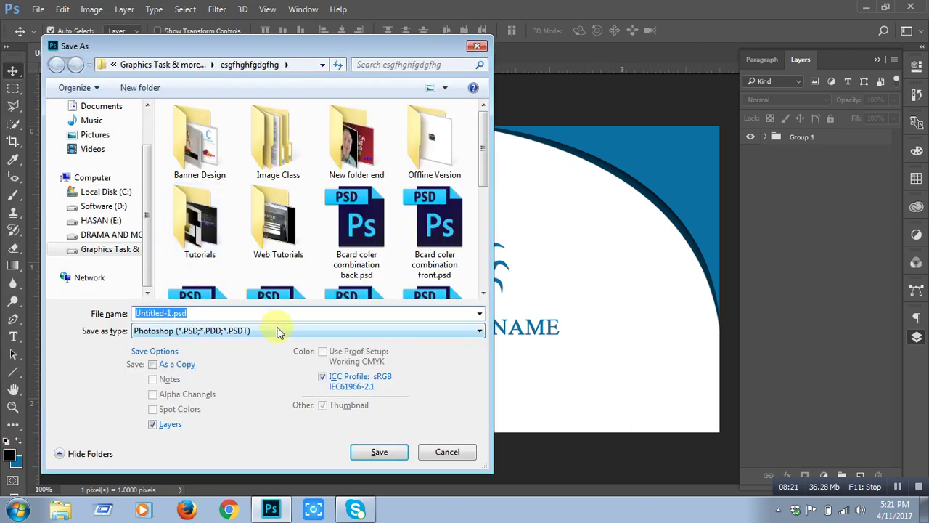
pyautogui.click(276, 331)
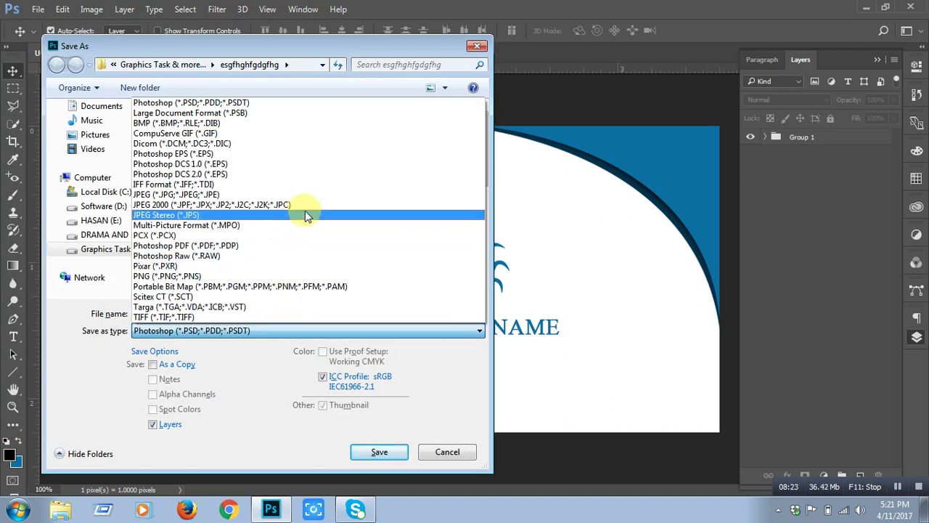
pyautogui.click(321, 196)
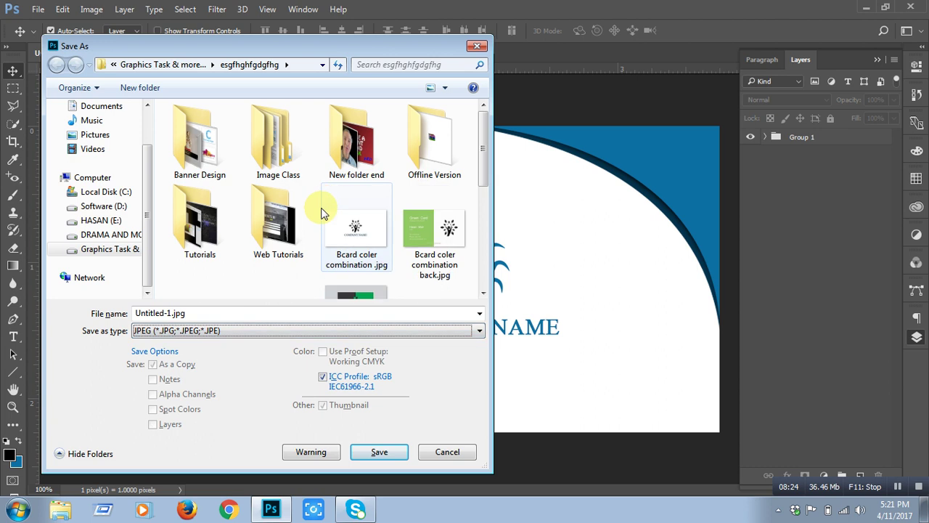
pyautogui.click(379, 450)
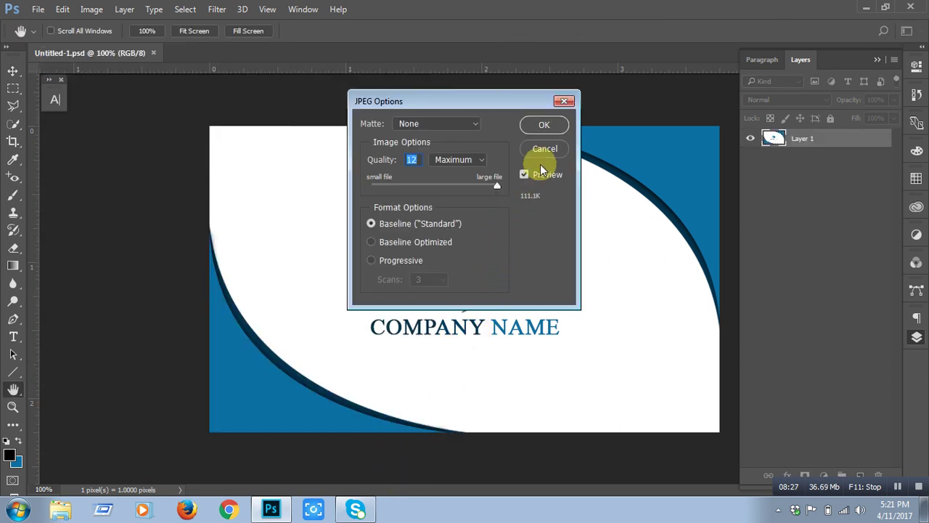
pyautogui.click(543, 125)
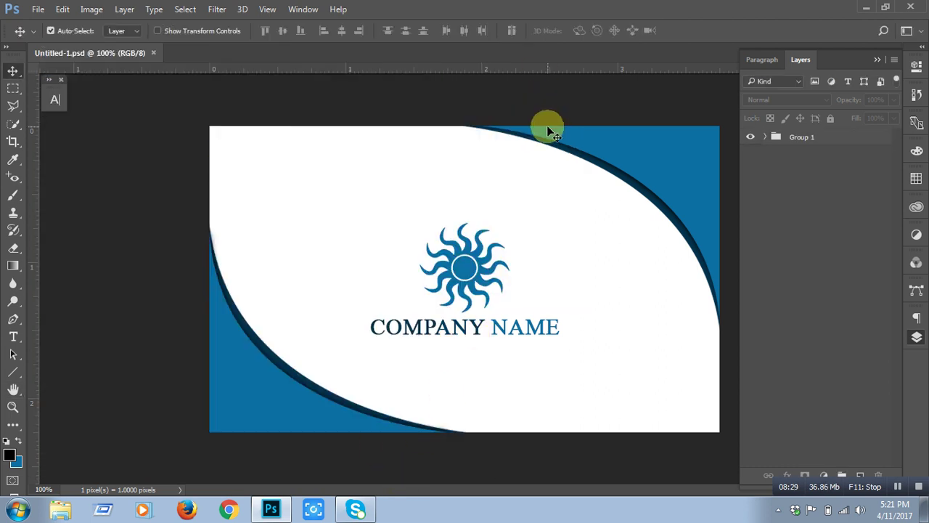